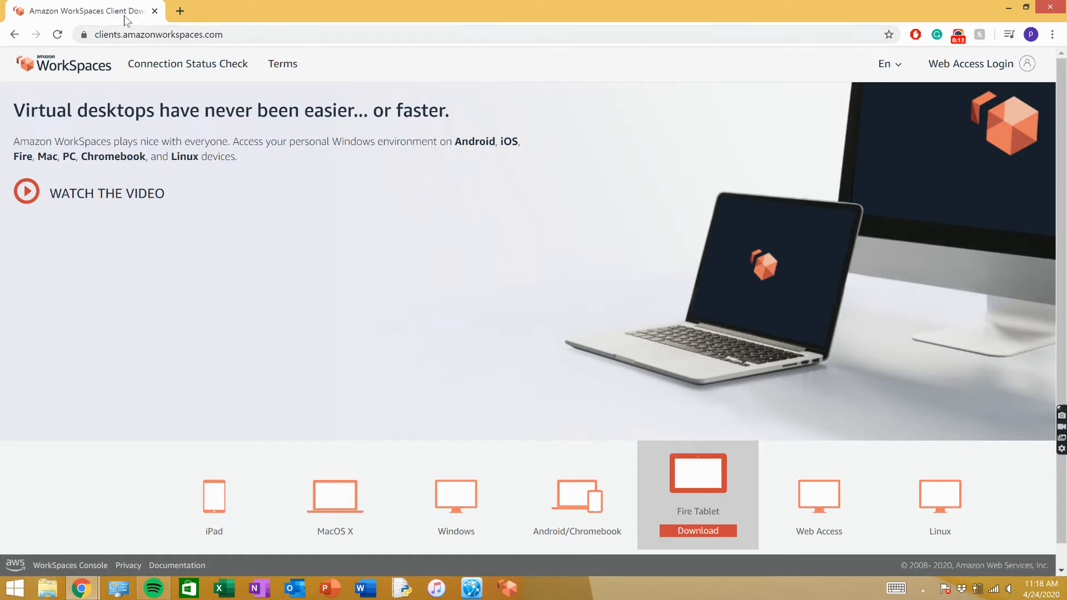
click(529, 478)
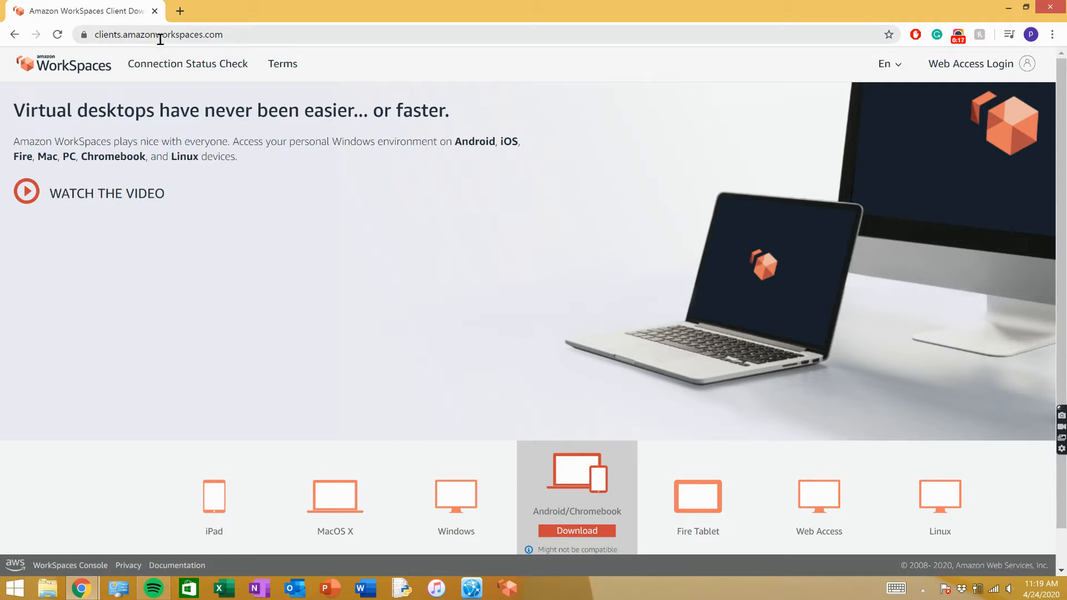
click(103, 37)
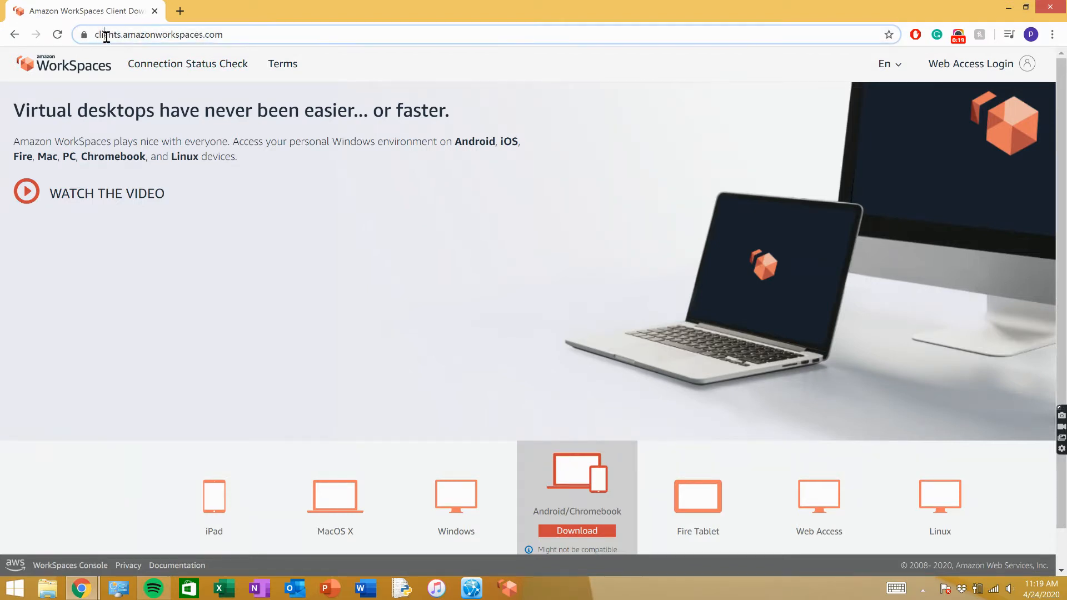
click(286, 33)
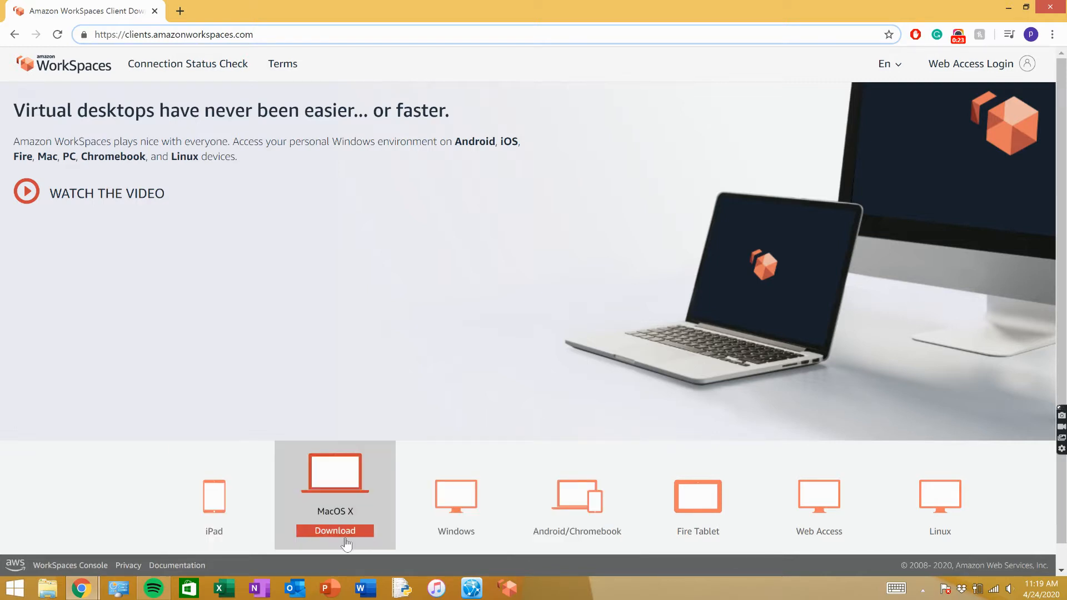
mouse_move(464, 536)
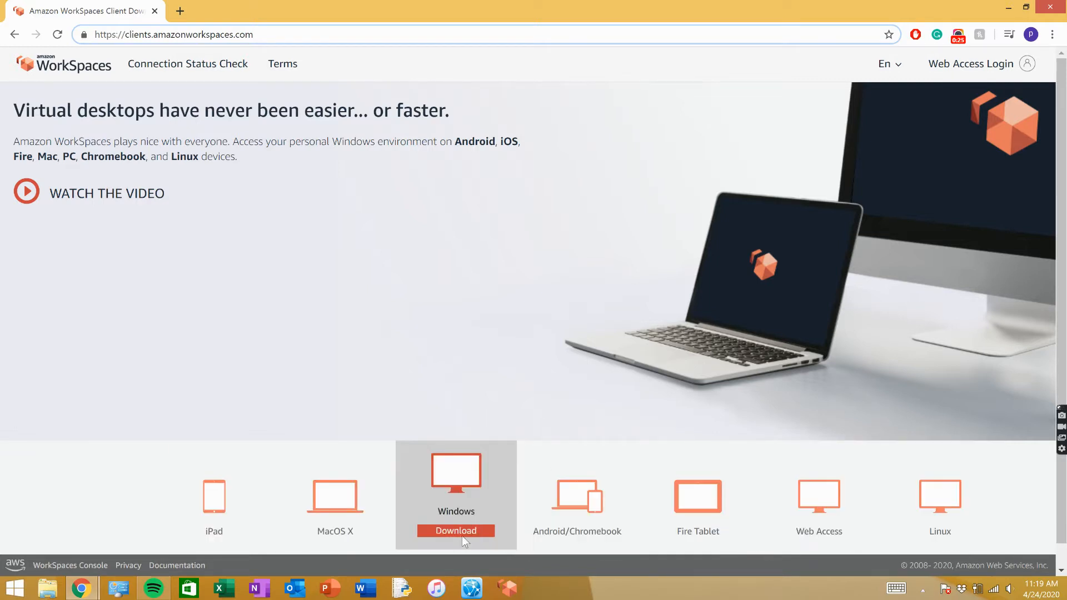
- Open the Amazon WorkSpaces client, sign in with the account password, and maximize the session window
click(507, 589)
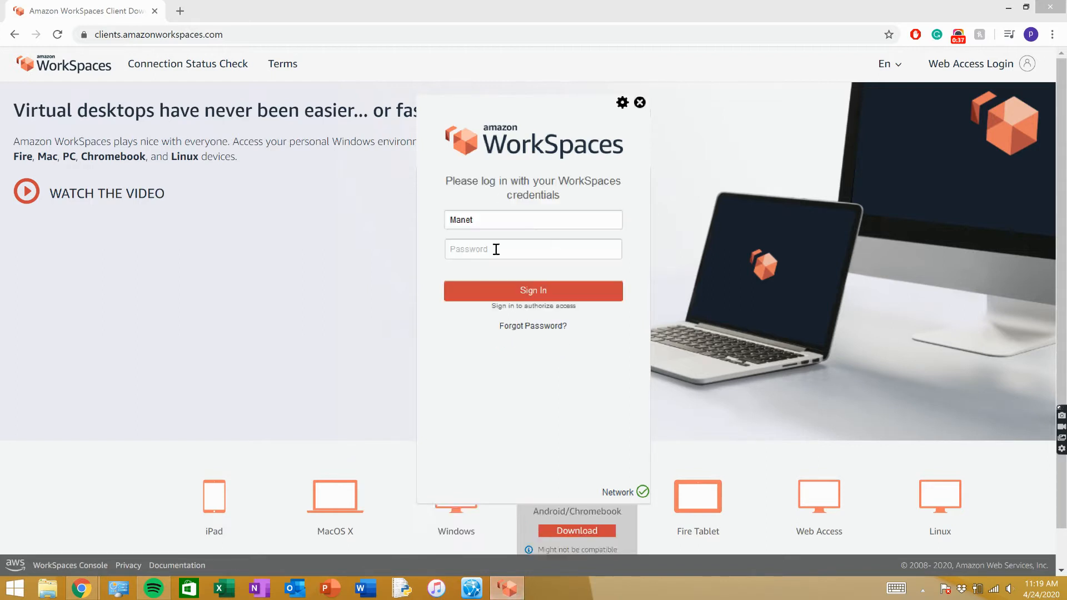
click(496, 248)
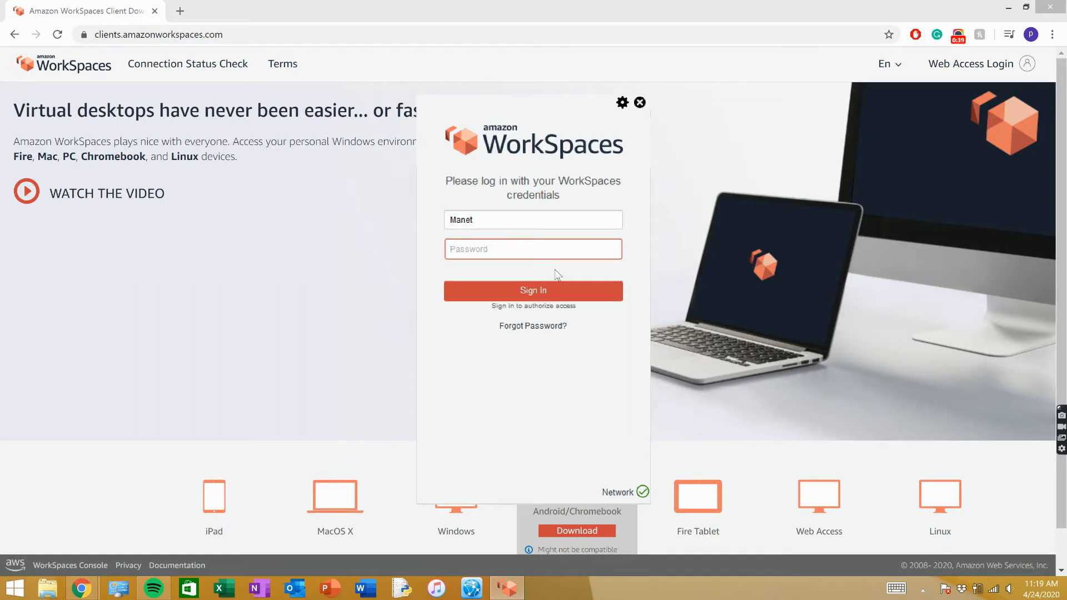
text(••••••••)
key(Return)
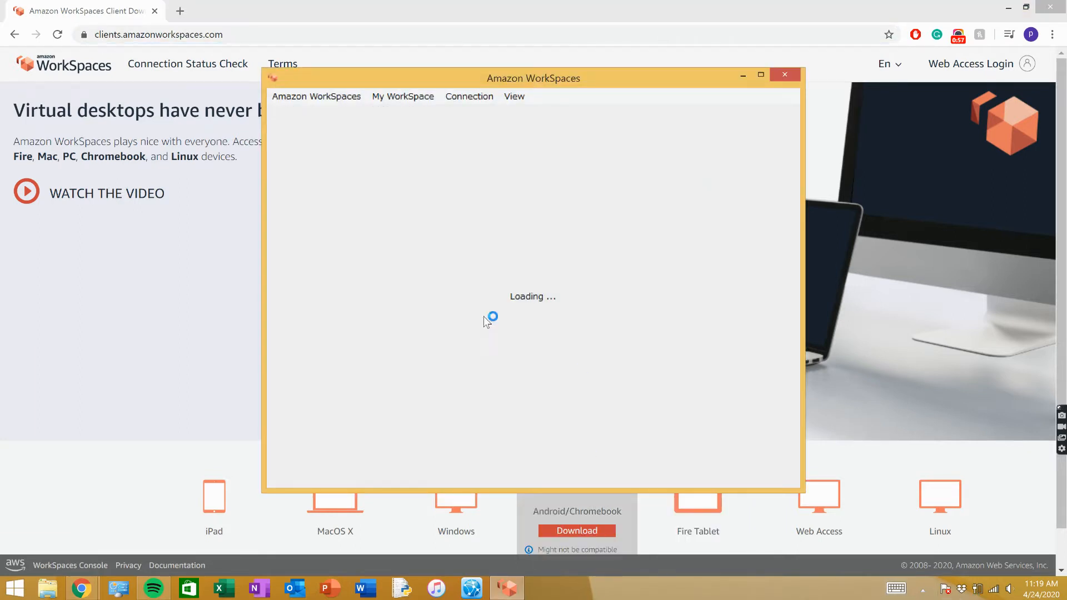
click(761, 75)
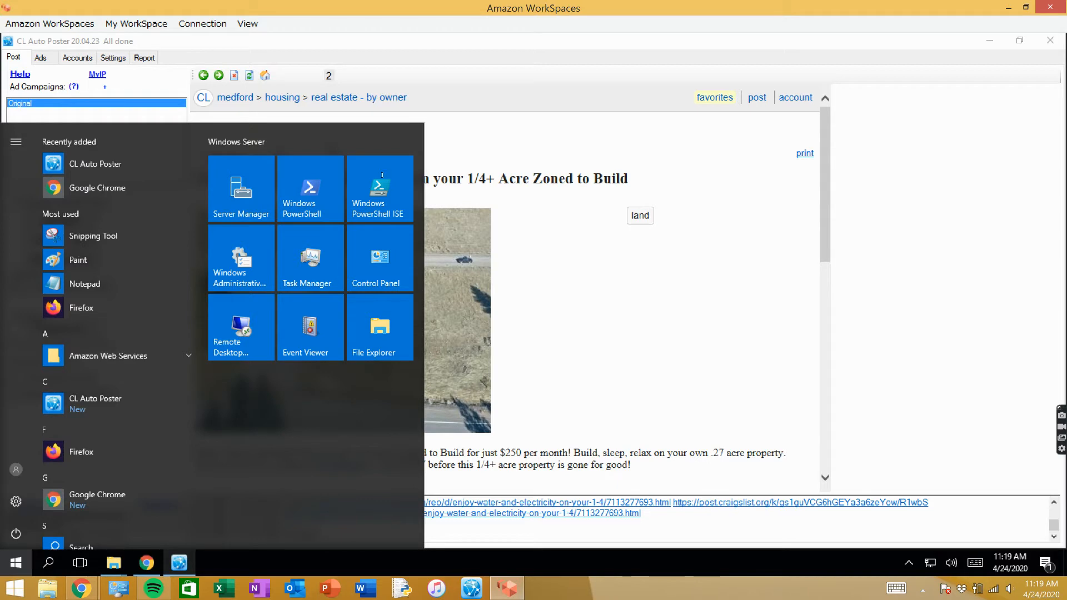
- Close the CL Auto Poster window that is open on the remote desktop
click(28, 565)
click(20, 565)
click(20, 565)
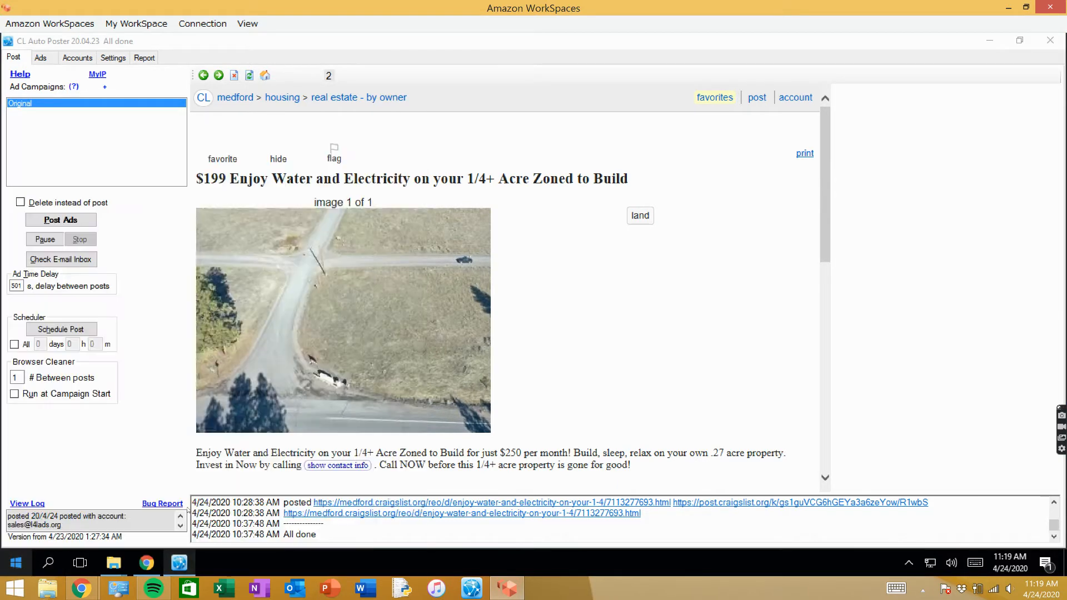
click(1050, 40)
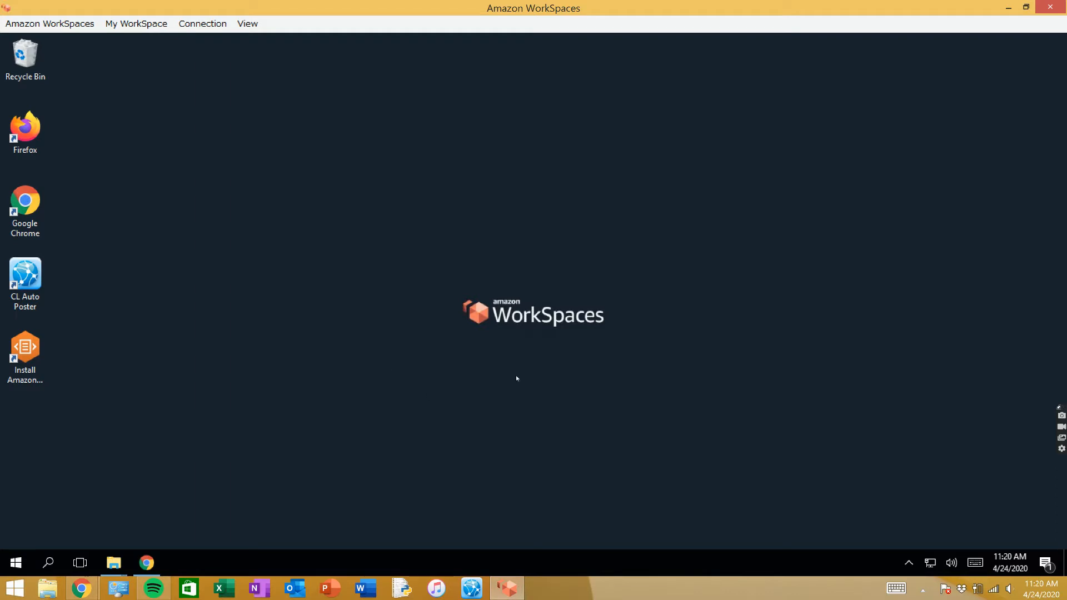
click(23, 285)
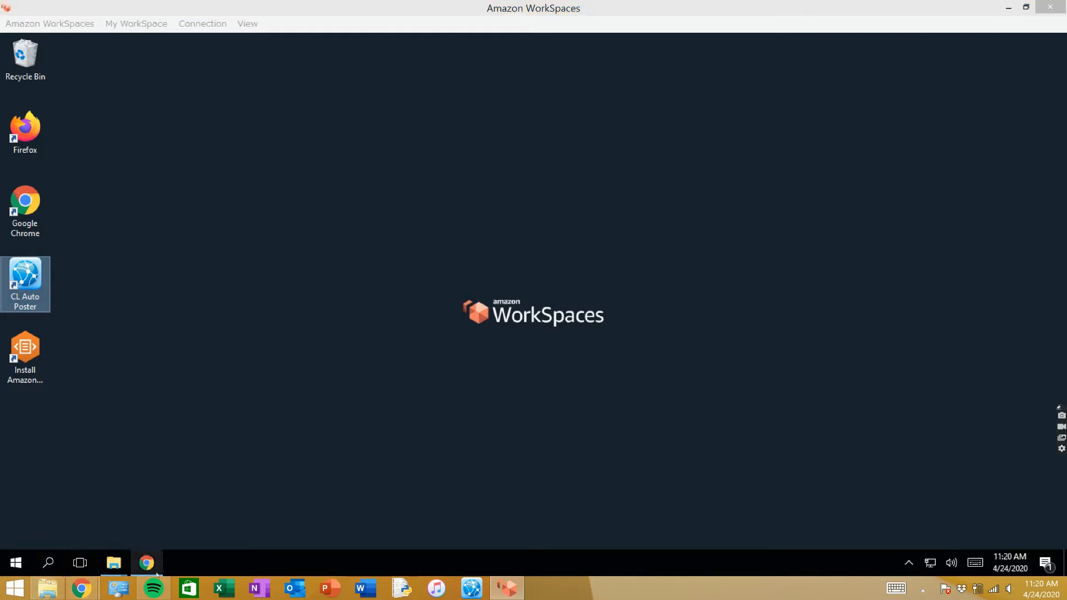
click(110, 563)
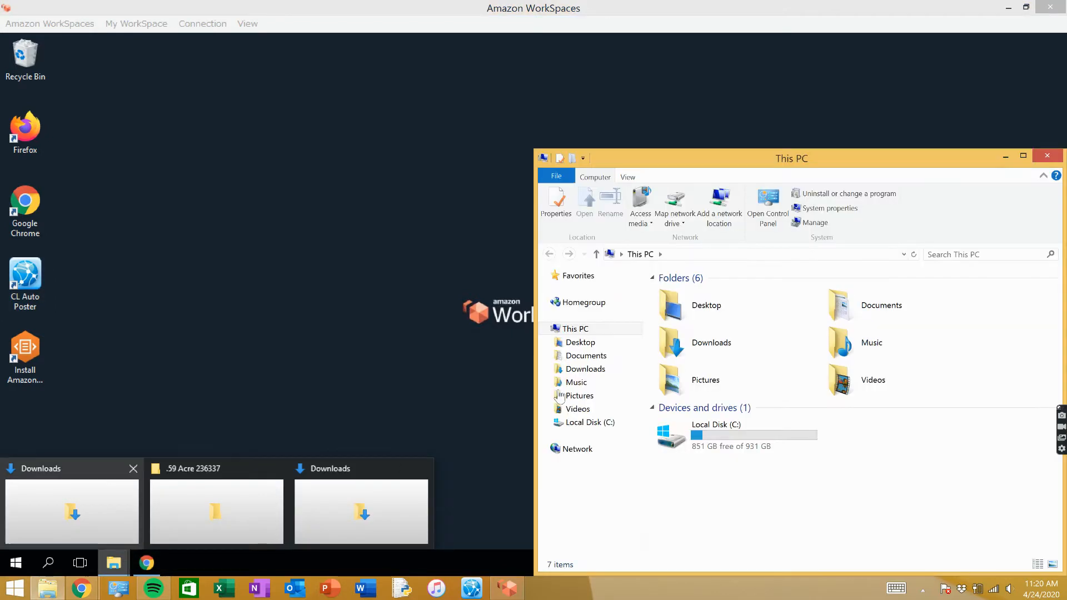
click(1047, 157)
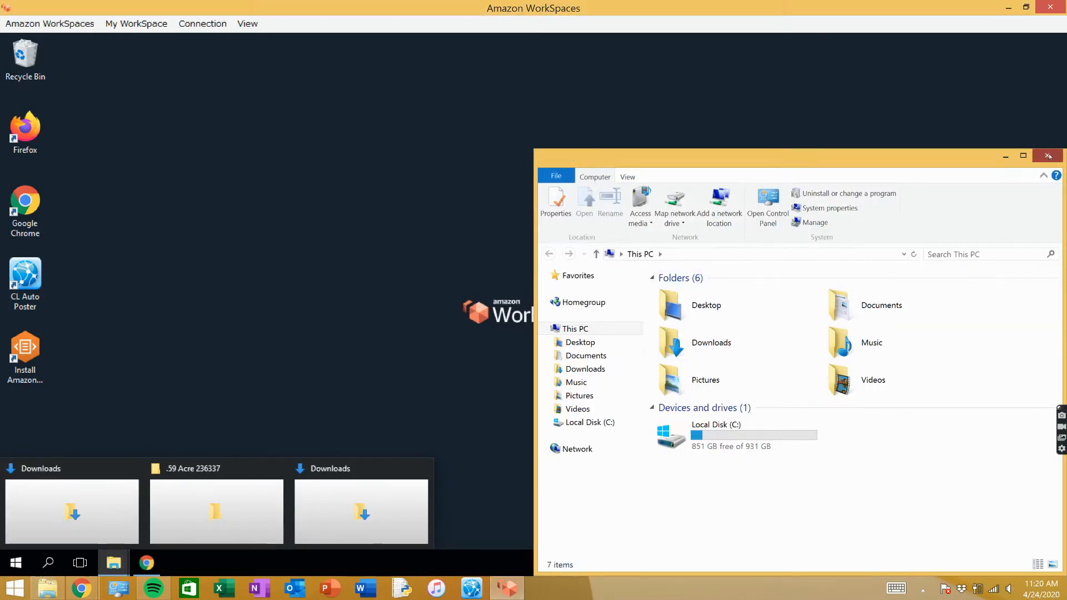
right_click(46, 282)
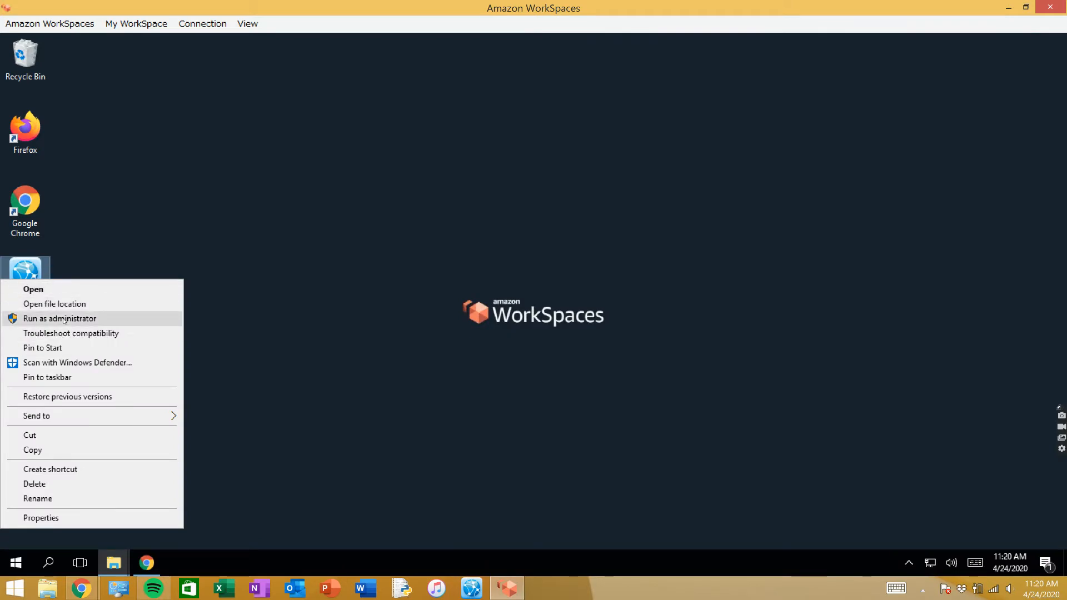
click(58, 272)
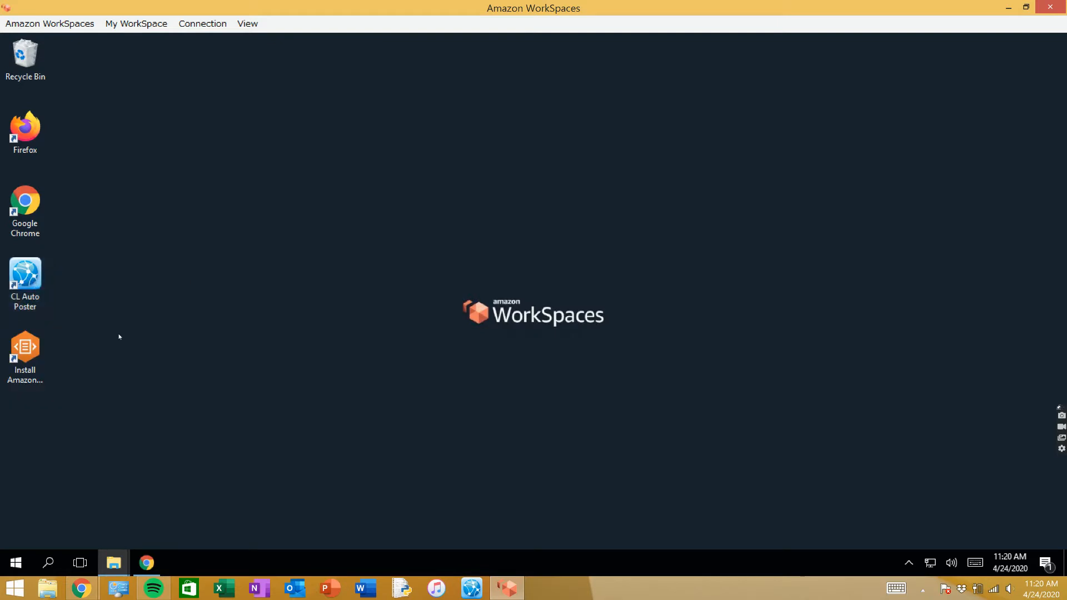
- Try to run CL Auto Poster as administrator, allowing autoposter.exe to make changes to the device
right_click(16, 285)
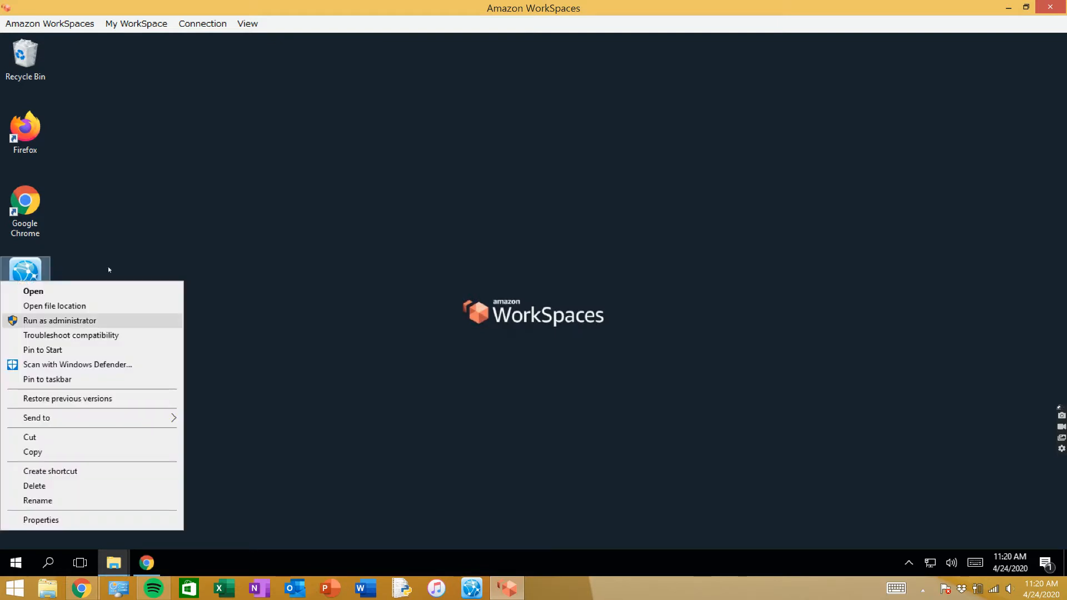
click(32, 274)
right_click(33, 275)
click(58, 316)
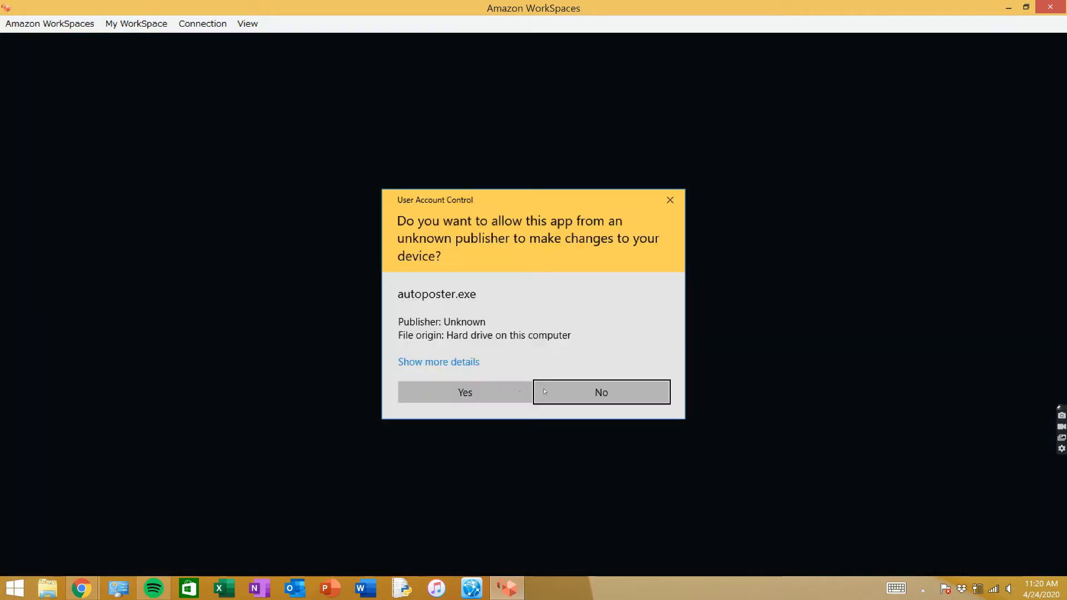
click(481, 386)
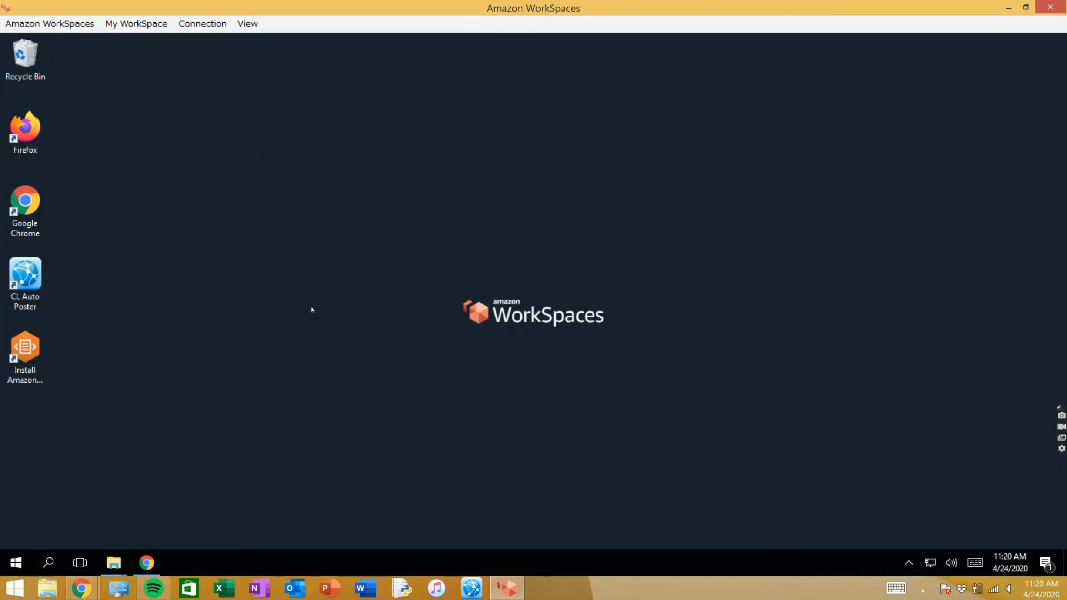
- Launch CL Auto Poster from its remote desktop shortcut and maximize its window
right_click(3, 286)
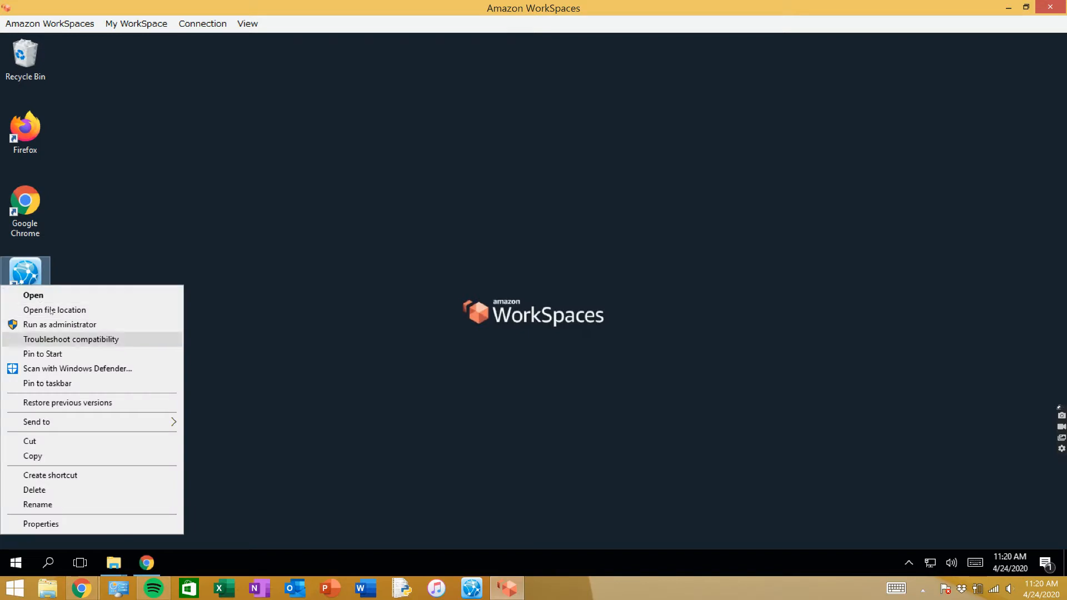
click(50, 298)
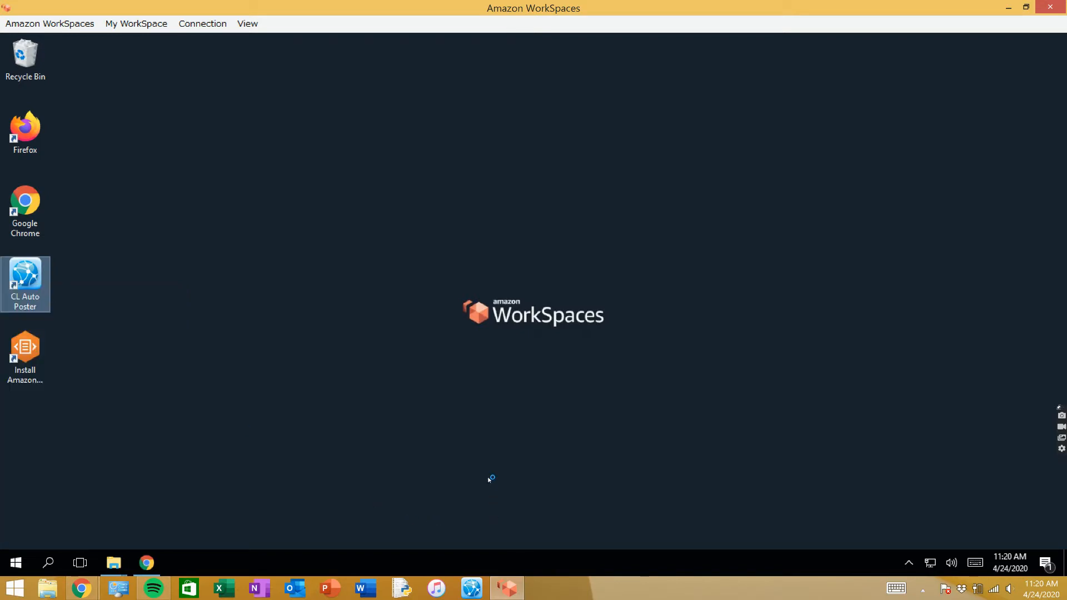
click(489, 480)
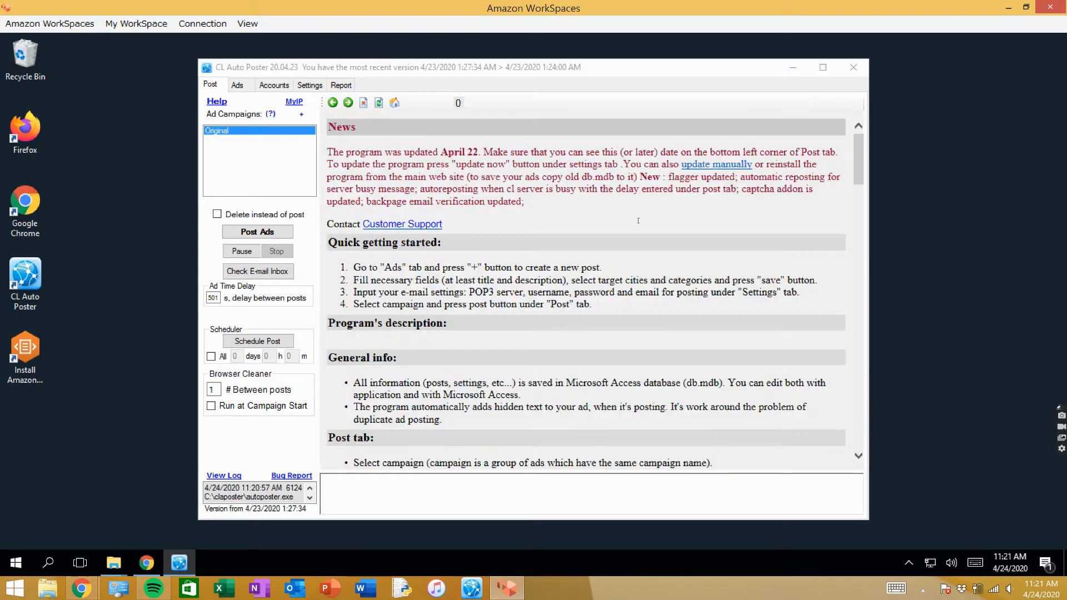
click(823, 68)
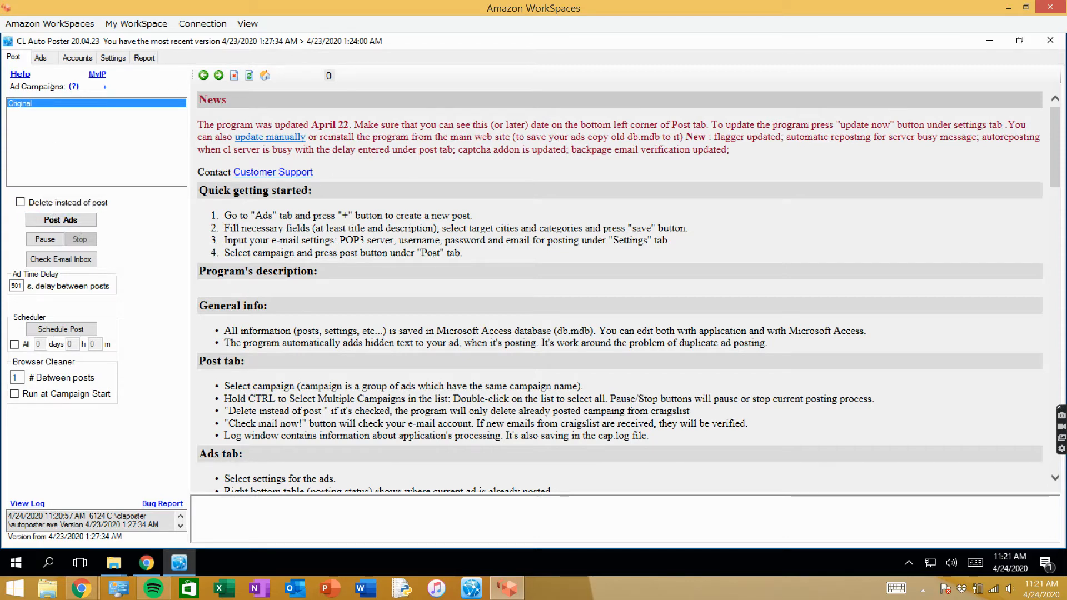
- Show the ad editor, and look through the property photo folders in Downloads, including the contents of .59 Acre 236337
click(40, 57)
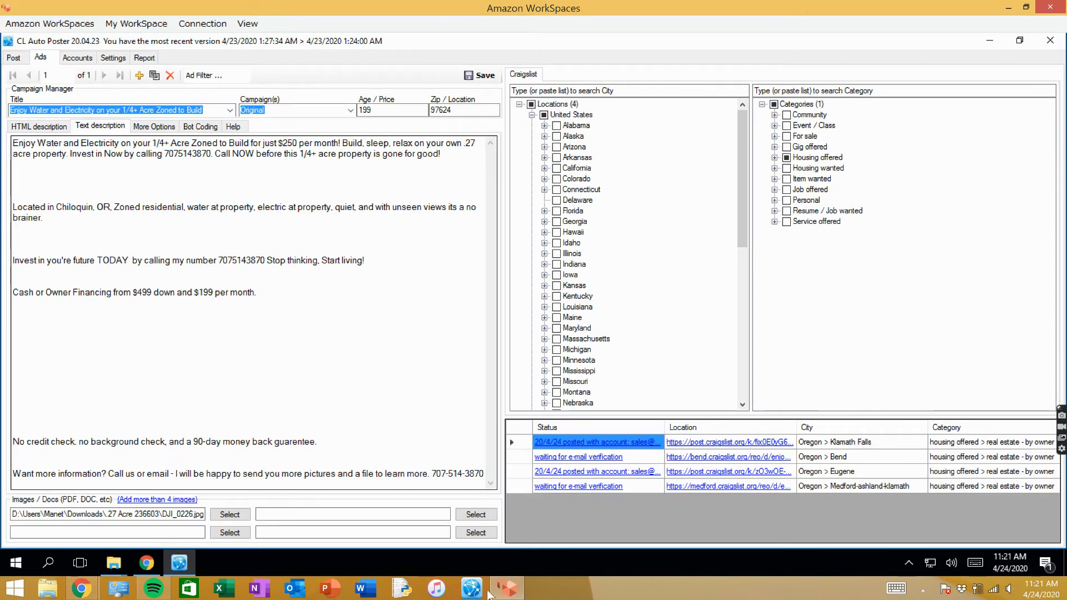
mouse_move(113, 565)
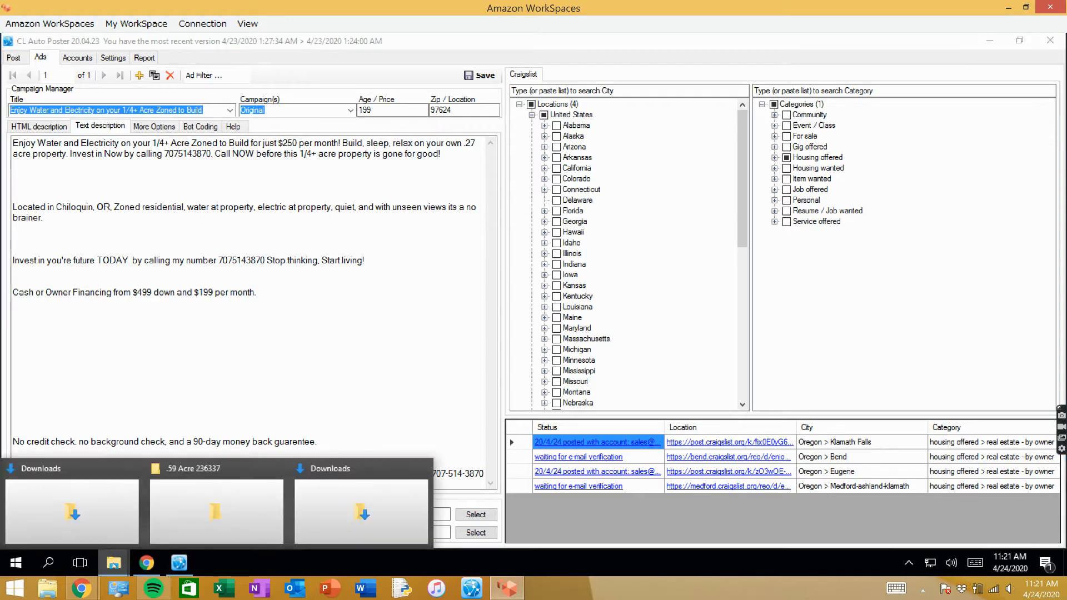
click(131, 514)
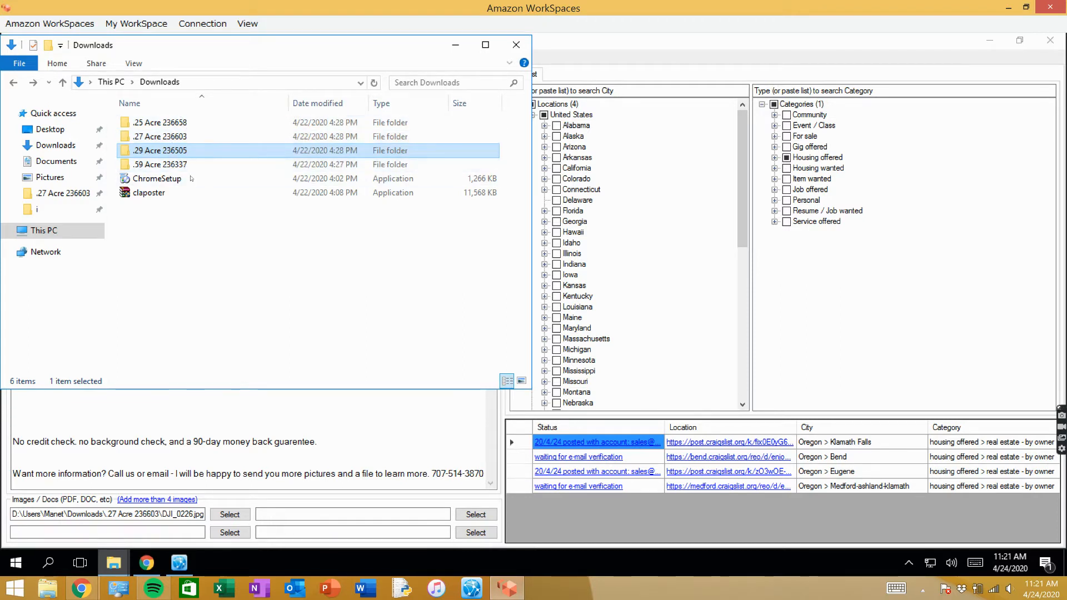
double_click(154, 165)
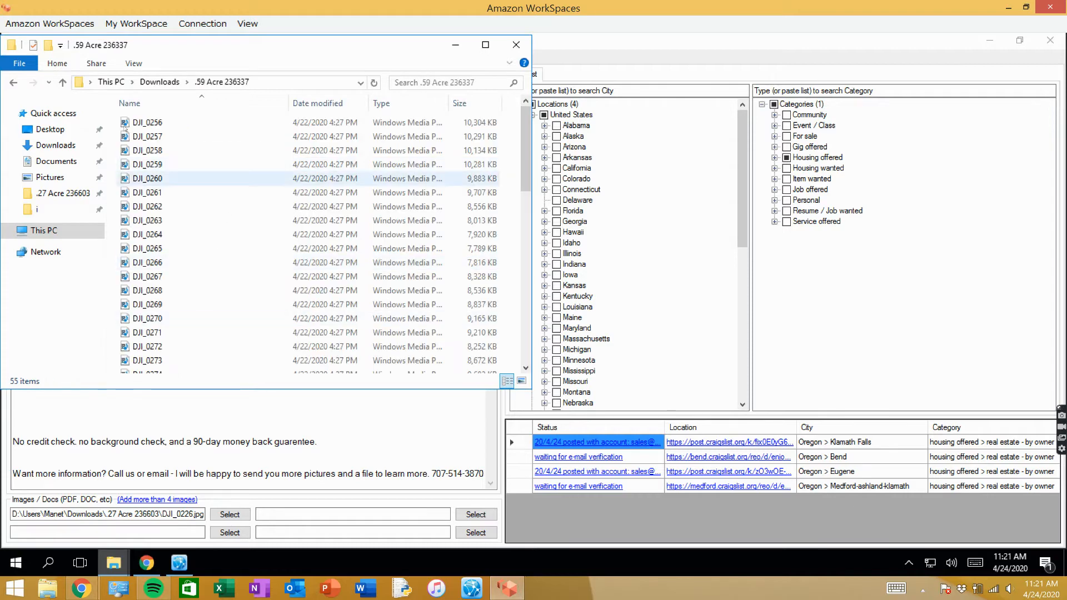
click(182, 83)
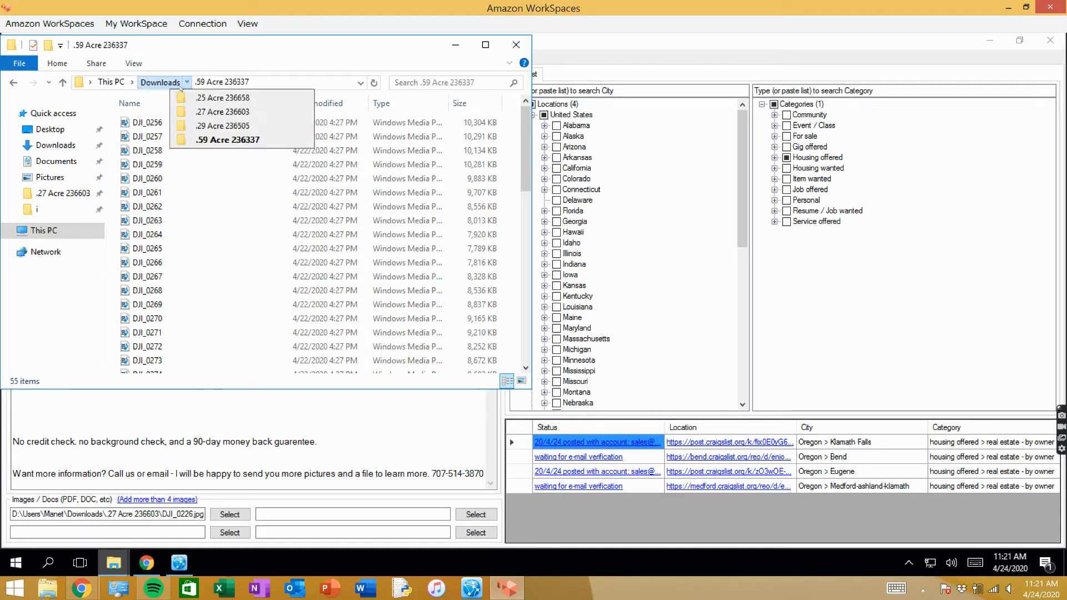
click(151, 79)
click(159, 83)
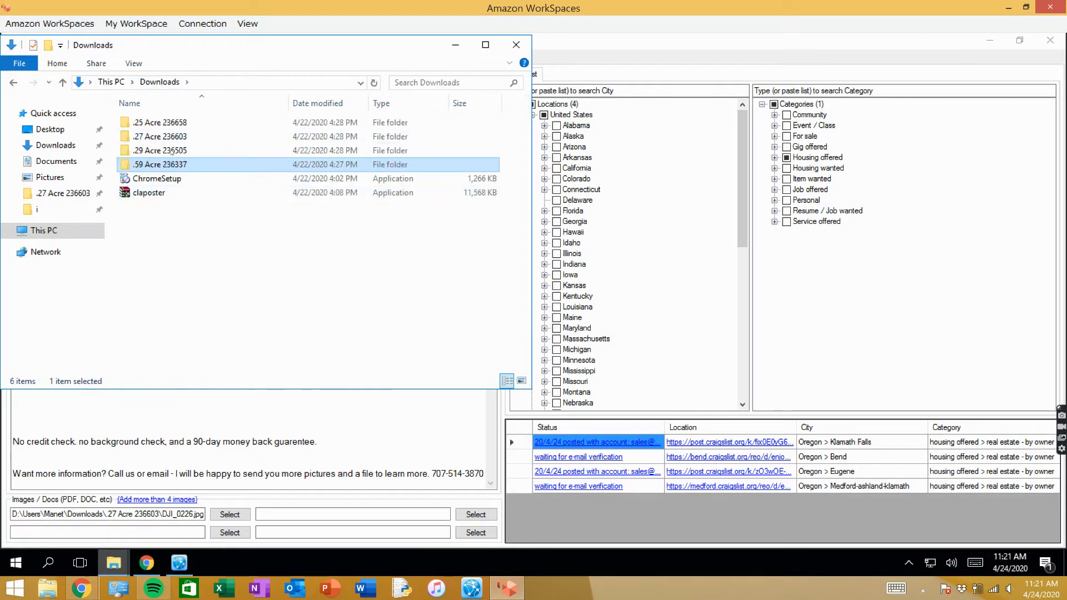
- Under Oregon in the ad's locations, uncheck all selected cities and check Oregon Coast, Roseburg and Salem instead
click(745, 149)
scroll(550, 267, down, 8)
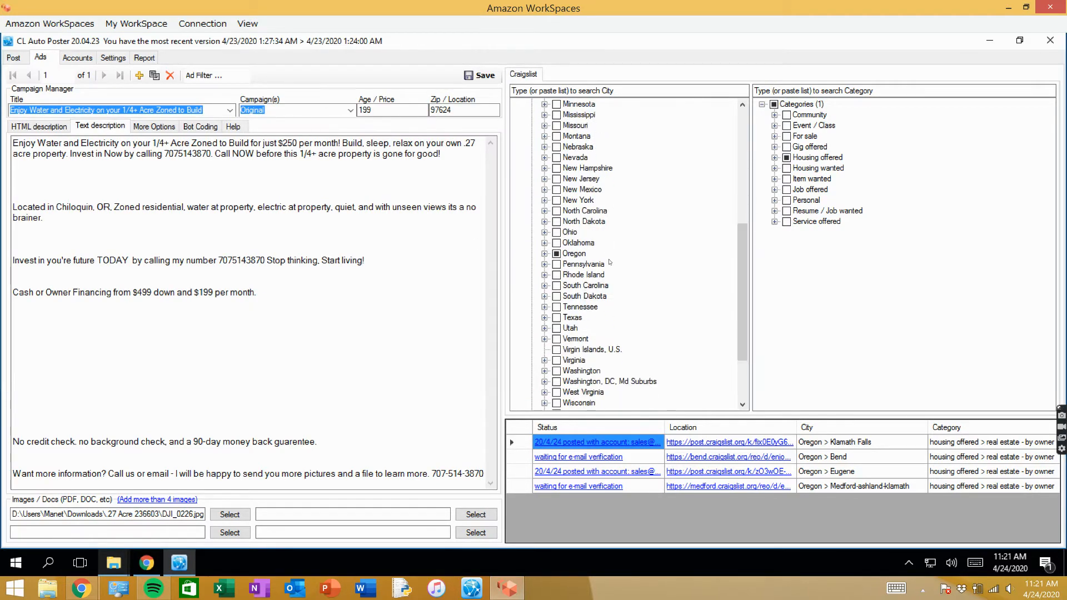
click(545, 254)
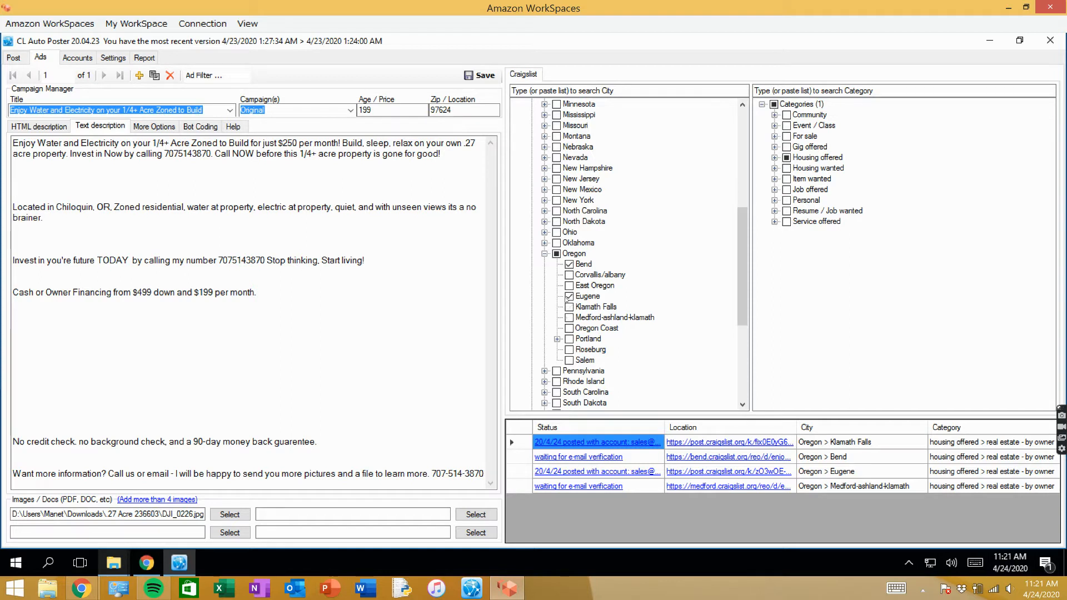
click(569, 265)
drag(465, 144, 480, 144)
click(466, 155)
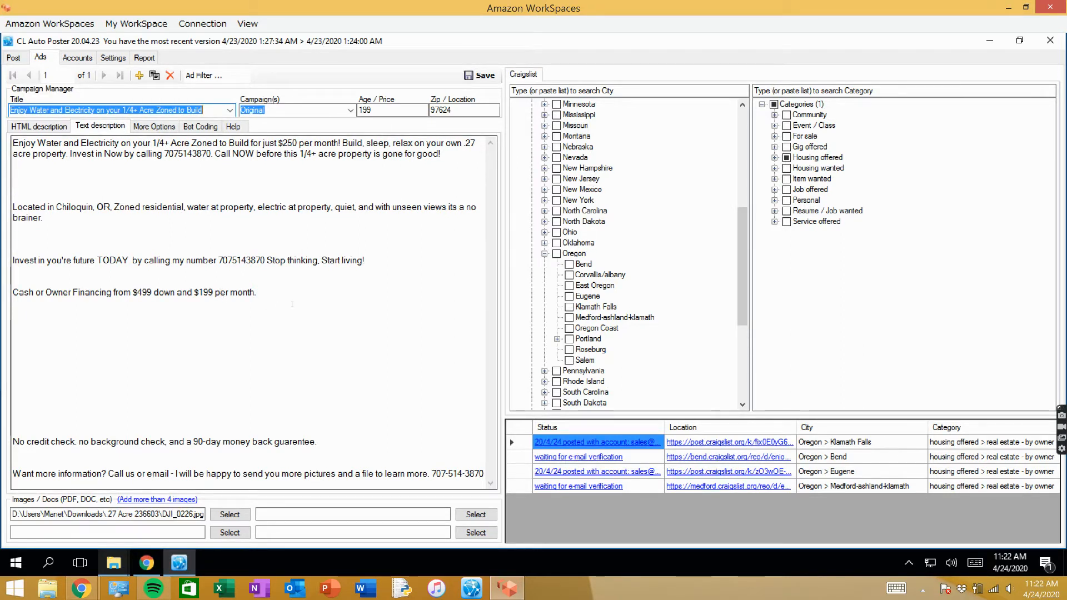
click(570, 360)
click(569, 349)
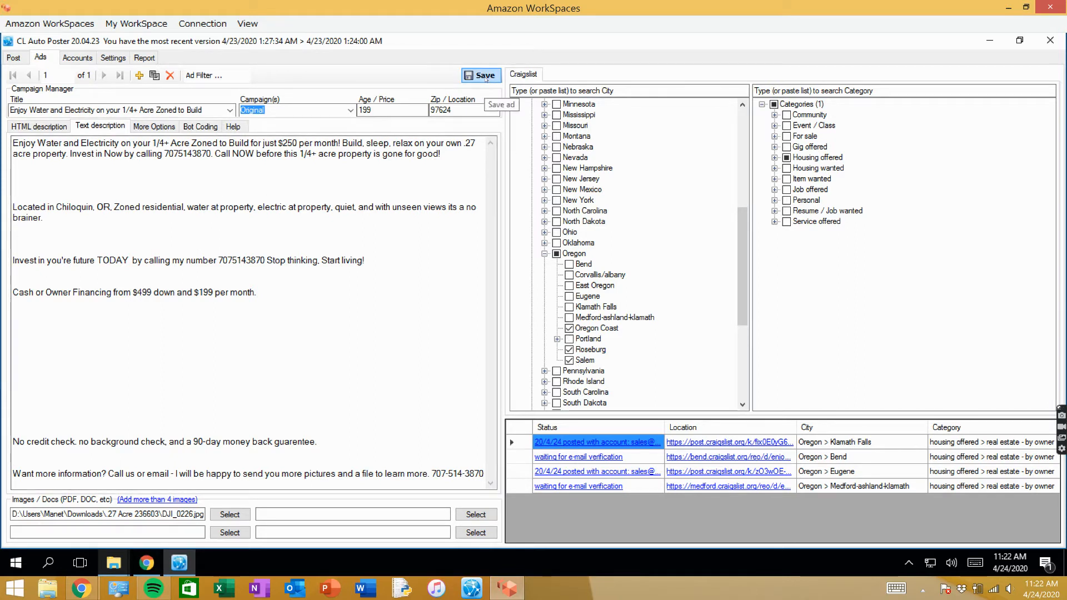
- Replace the ad's first image with DJI_0231 from the .27 Acre 236603 folder in Downloads, and save the ad
click(230, 514)
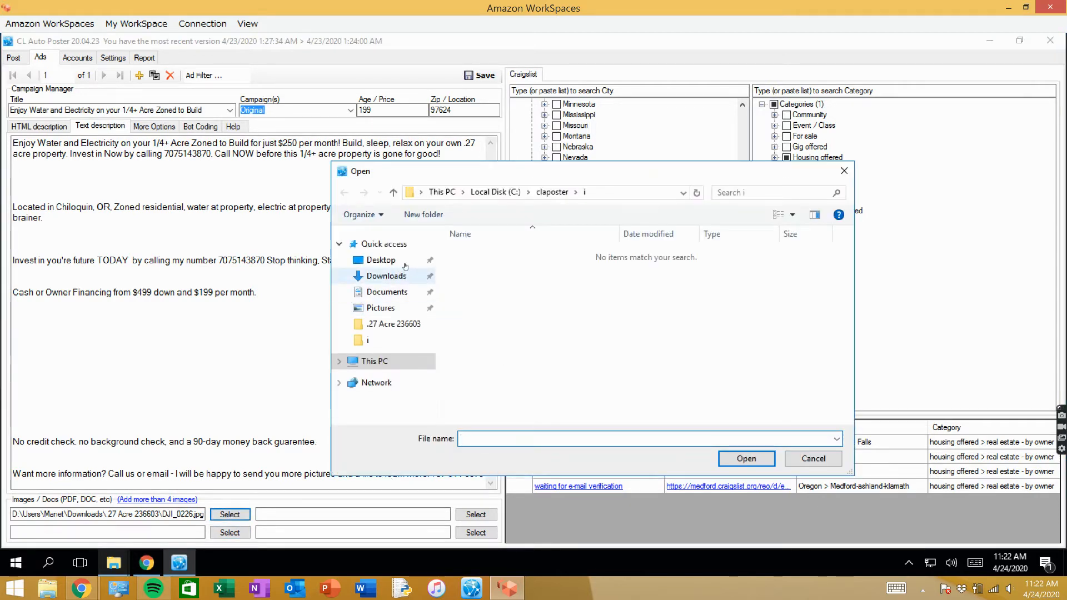
click(400, 281)
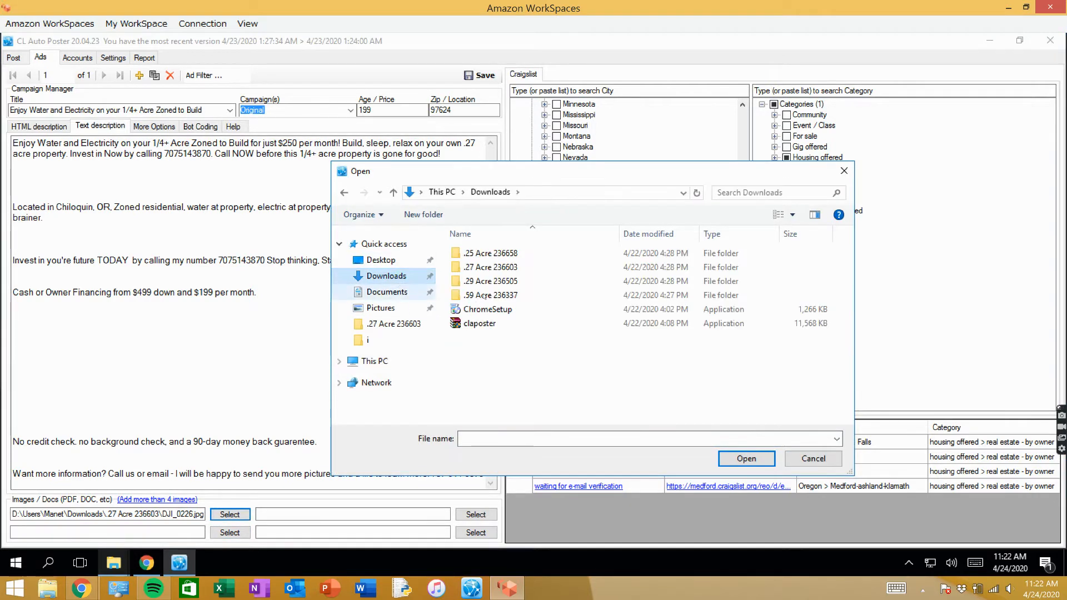
double_click(482, 269)
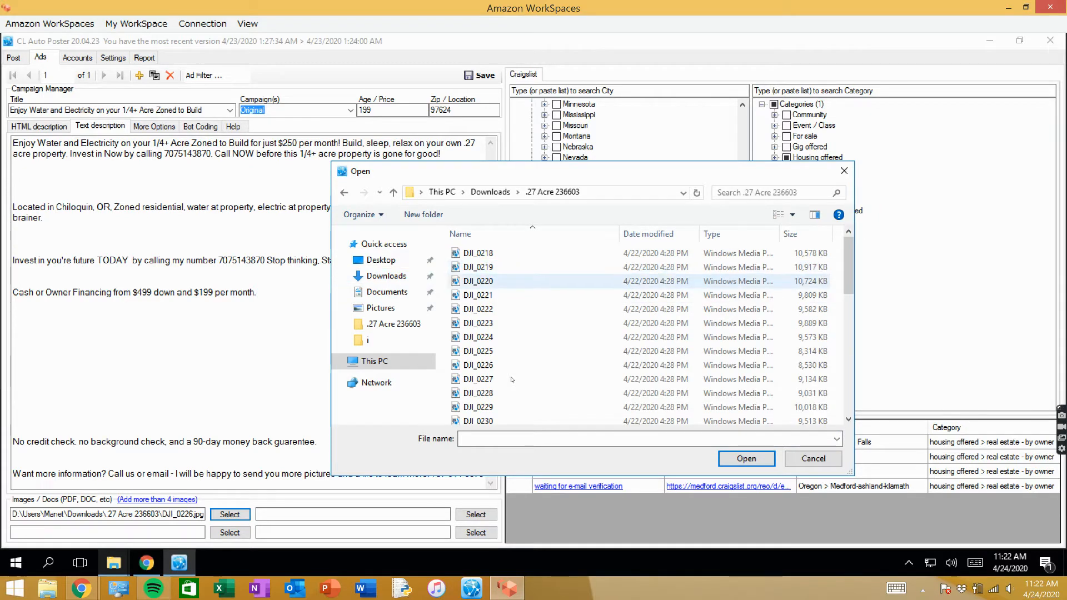
scroll(543, 347, down, 3)
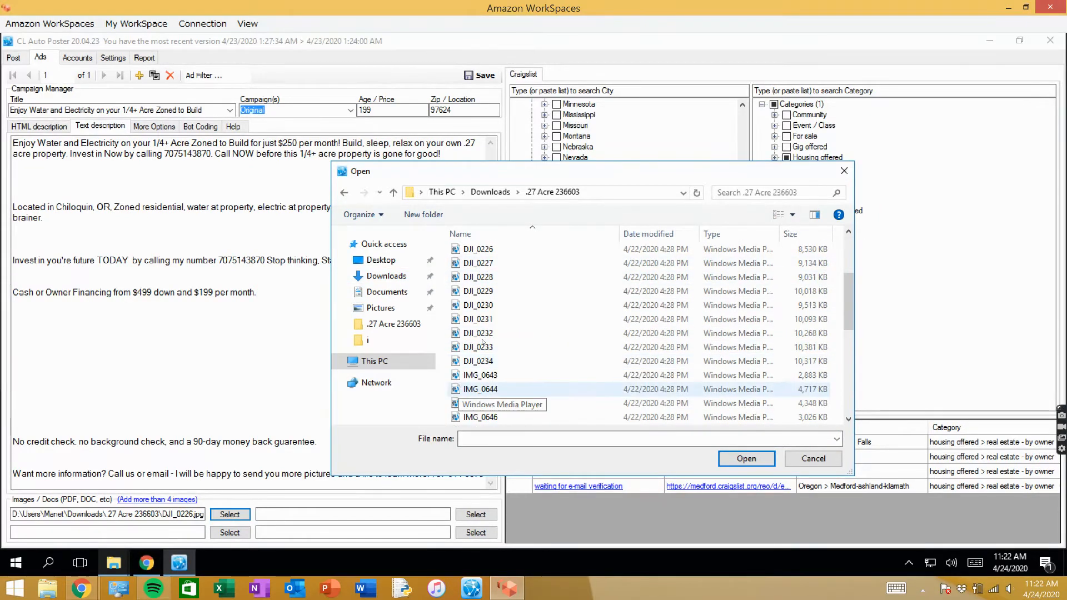
click(474, 320)
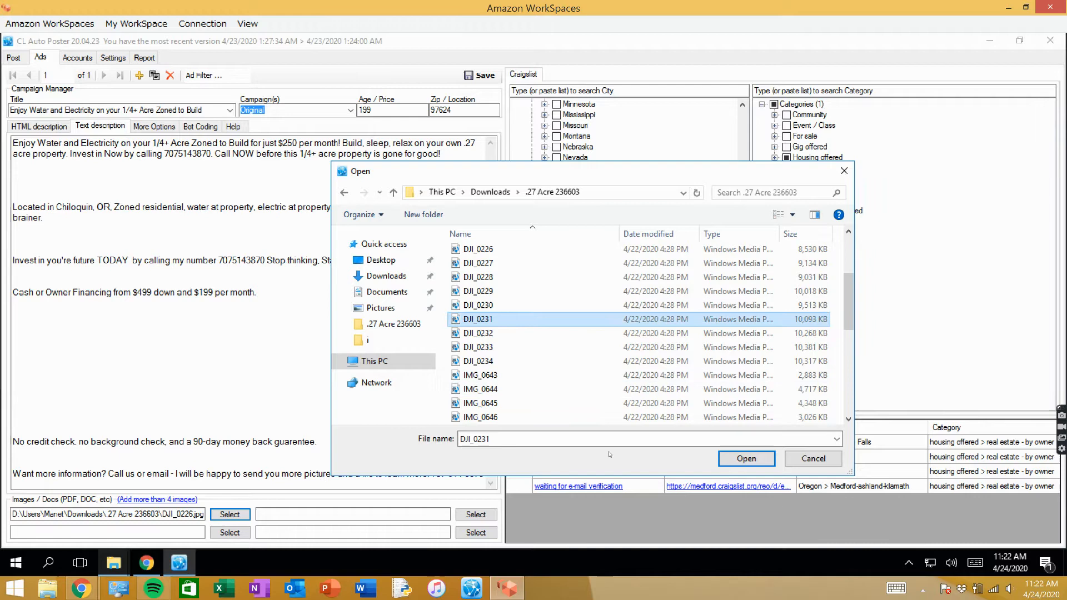
click(724, 460)
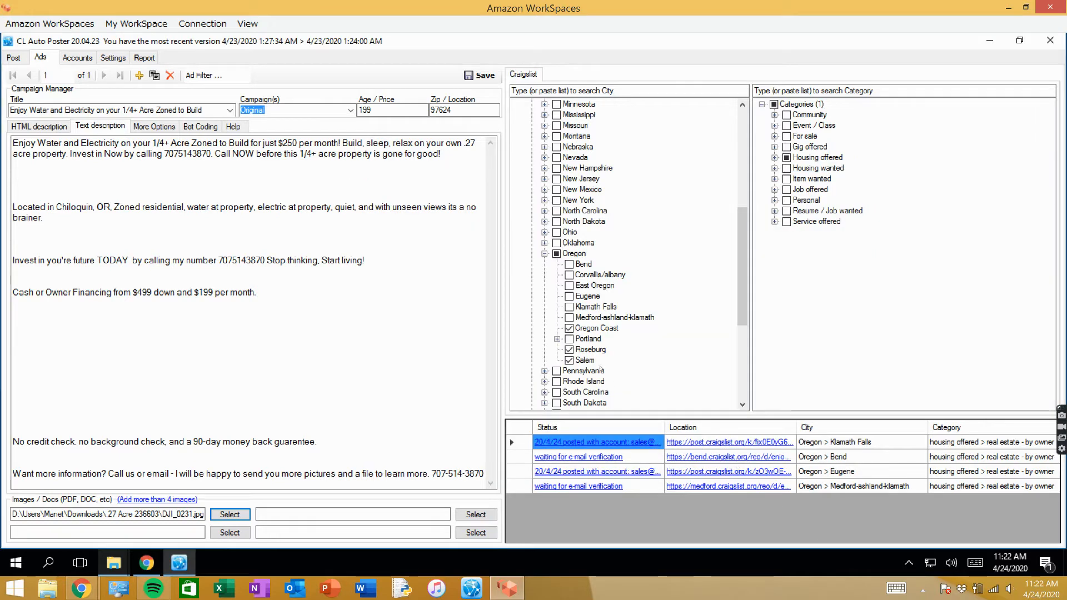
click(480, 76)
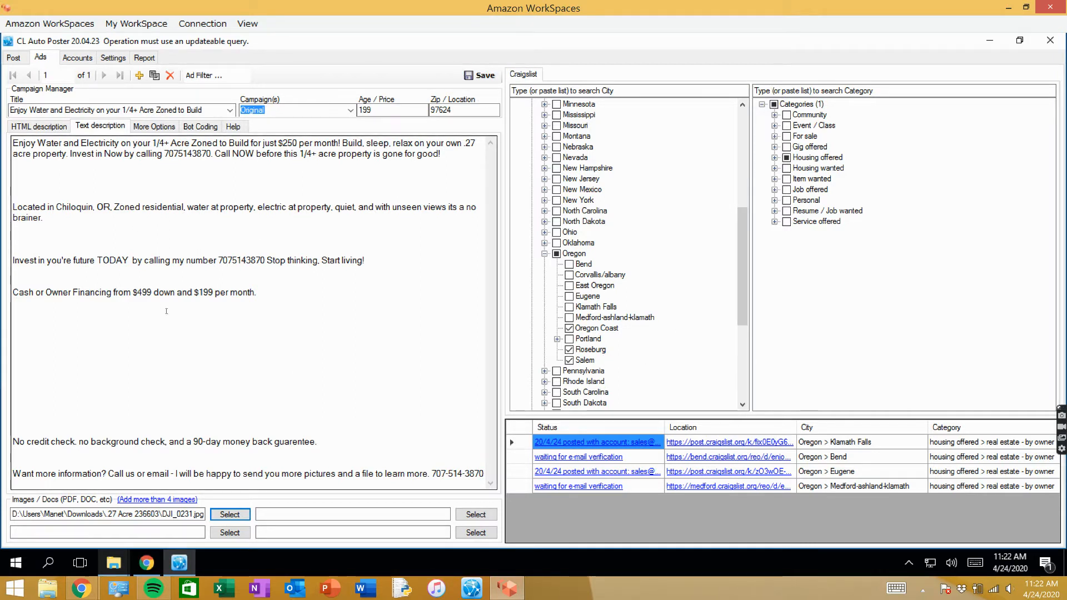
- Try to duplicate the ad
drag(137, 293, 258, 293)
click(271, 293)
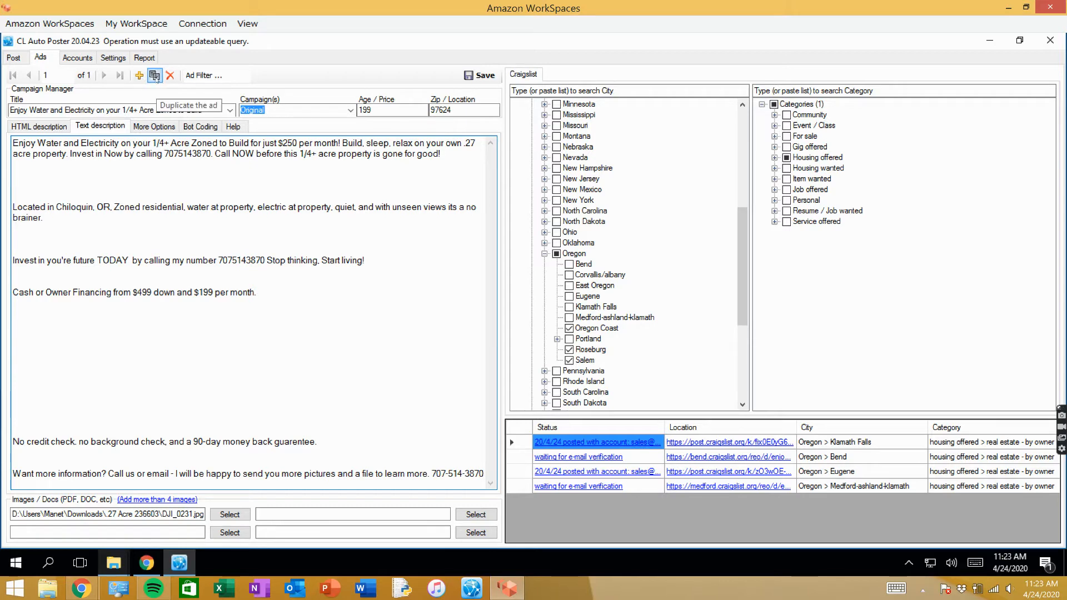
click(155, 76)
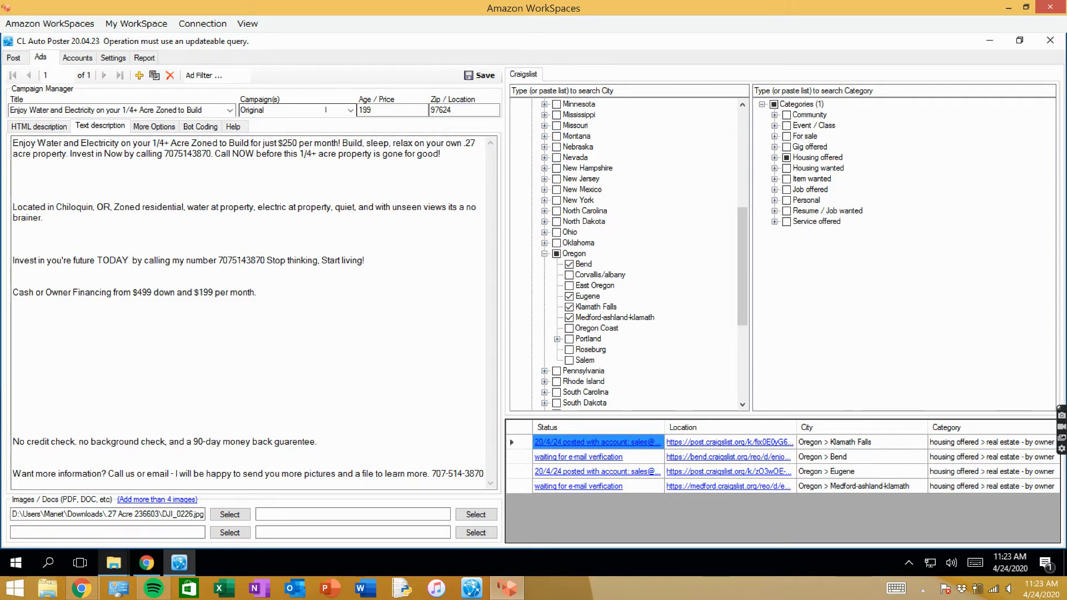
- Check the existing campaign choices, set the ad's campaign to 4/24.27, and save the ad
click(350, 111)
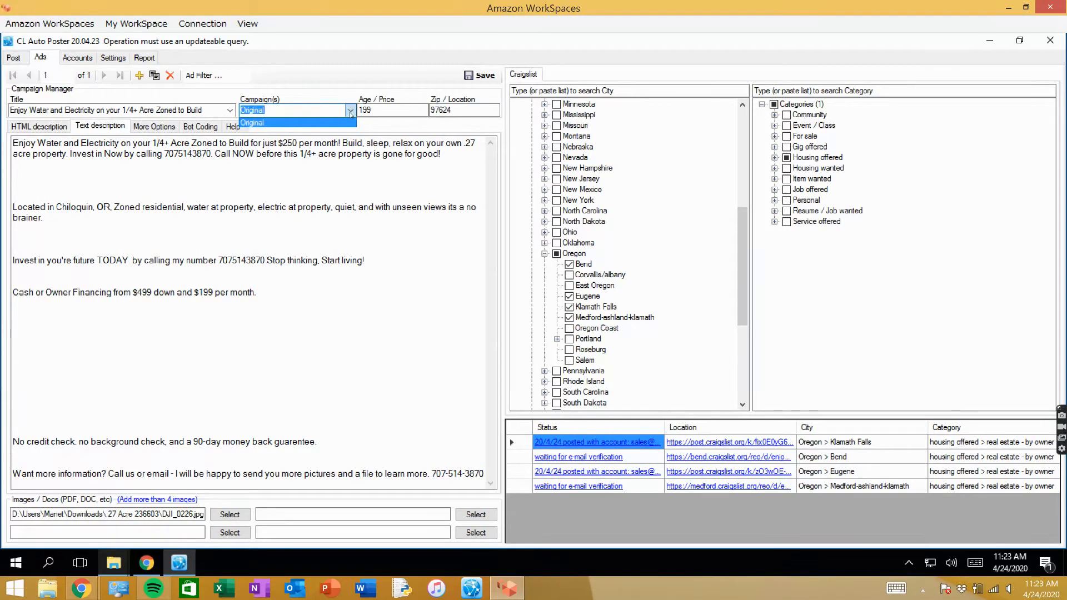
click(351, 111)
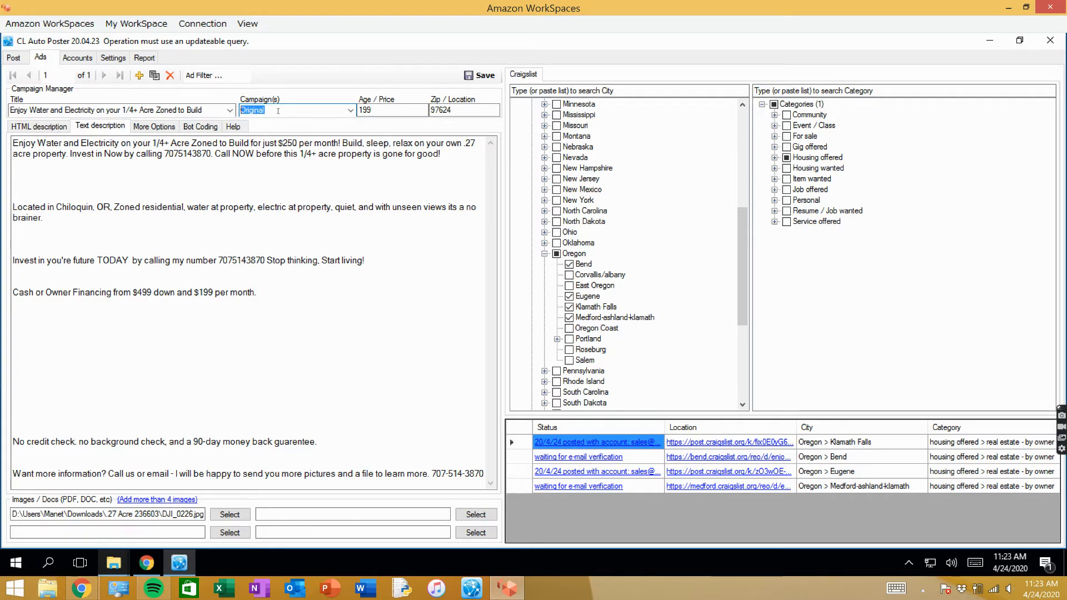
text(4/24)
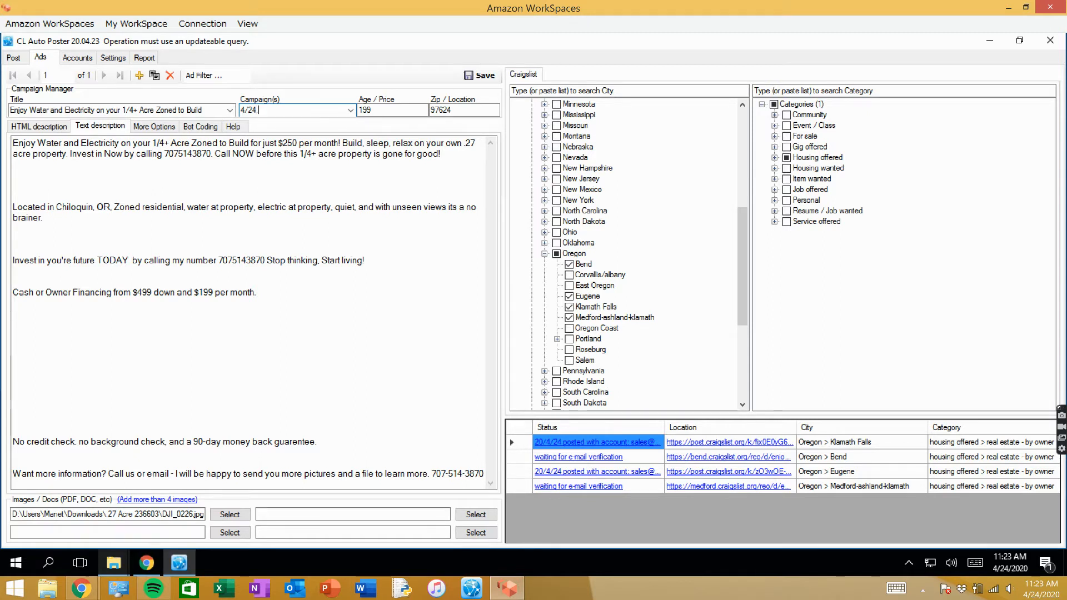
text(.)
click(479, 75)
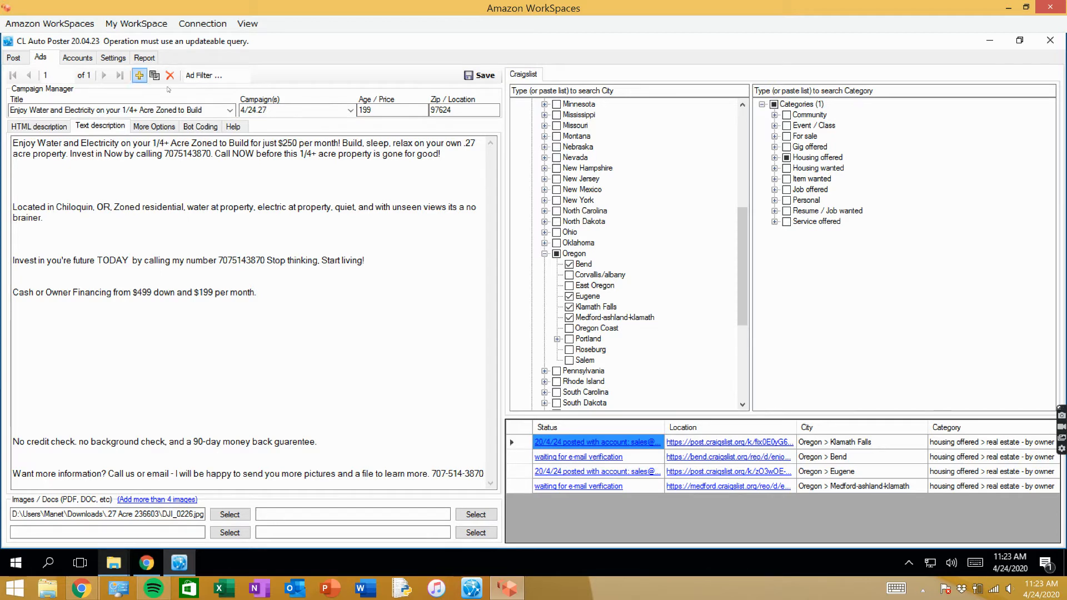
- Review the posting accounts and the ad's bot coding, and return to the ad's text description
click(111, 60)
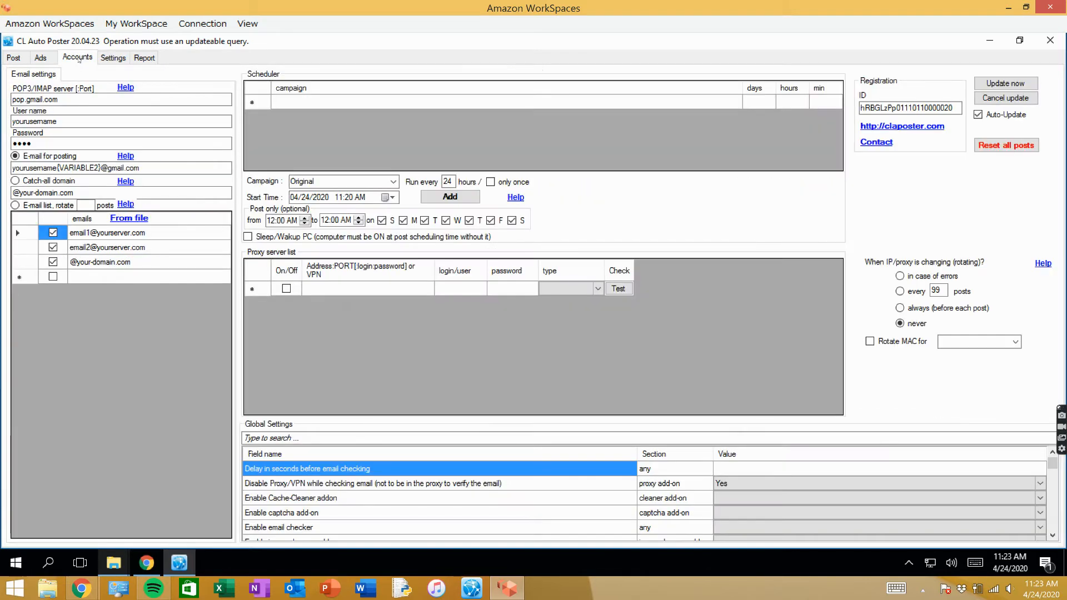
click(78, 58)
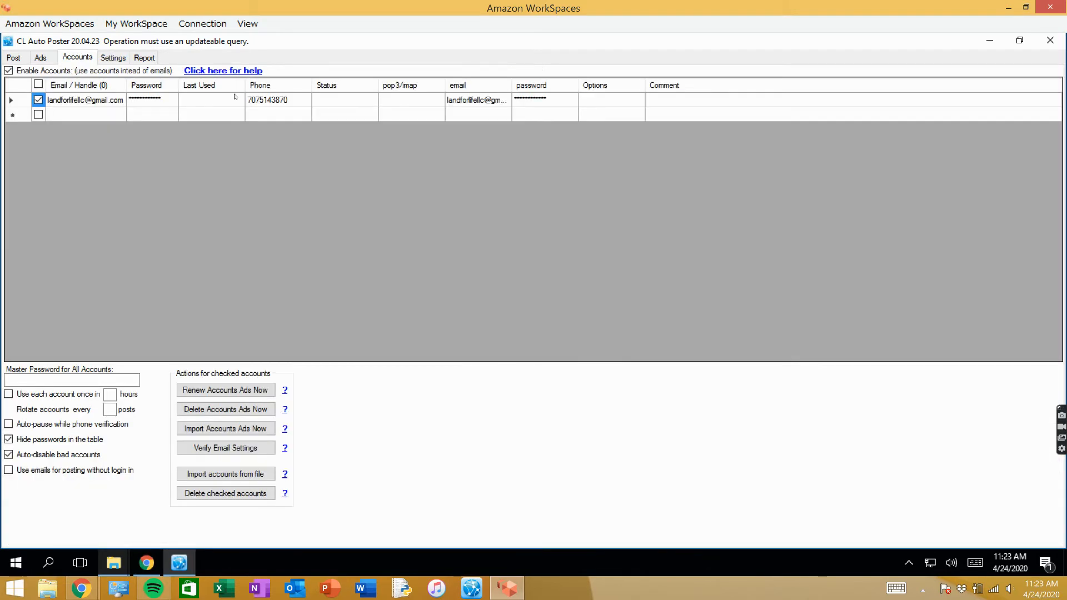
click(40, 57)
click(190, 126)
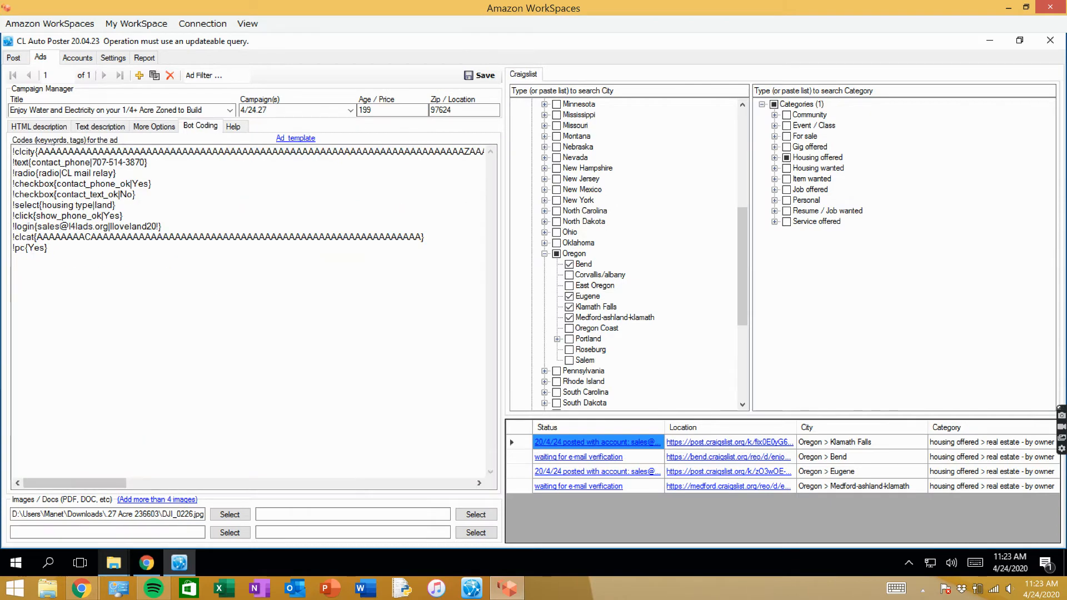
click(101, 130)
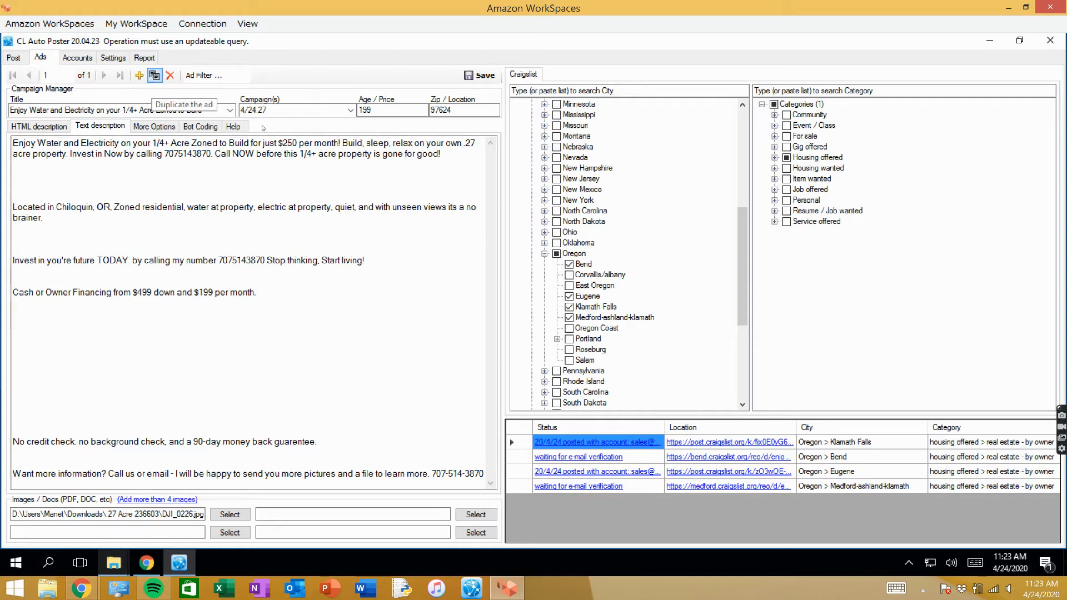
- Under Oregon, leave only Oregon Coast, Roseburg and Salem checked as the ad's cities, and save the ad
drag(281, 110, 226, 135)
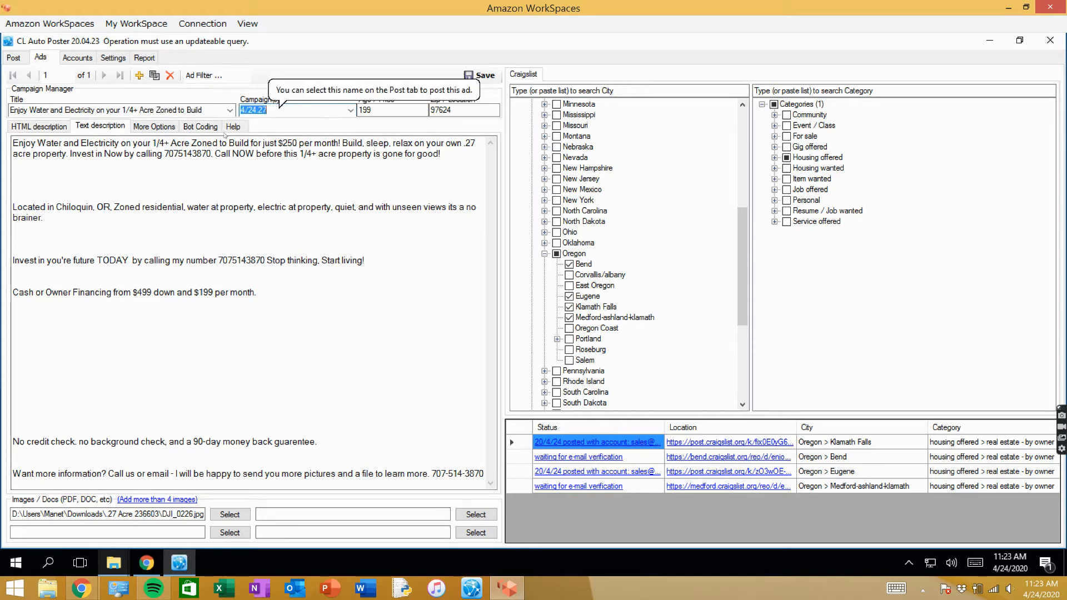
click(287, 110)
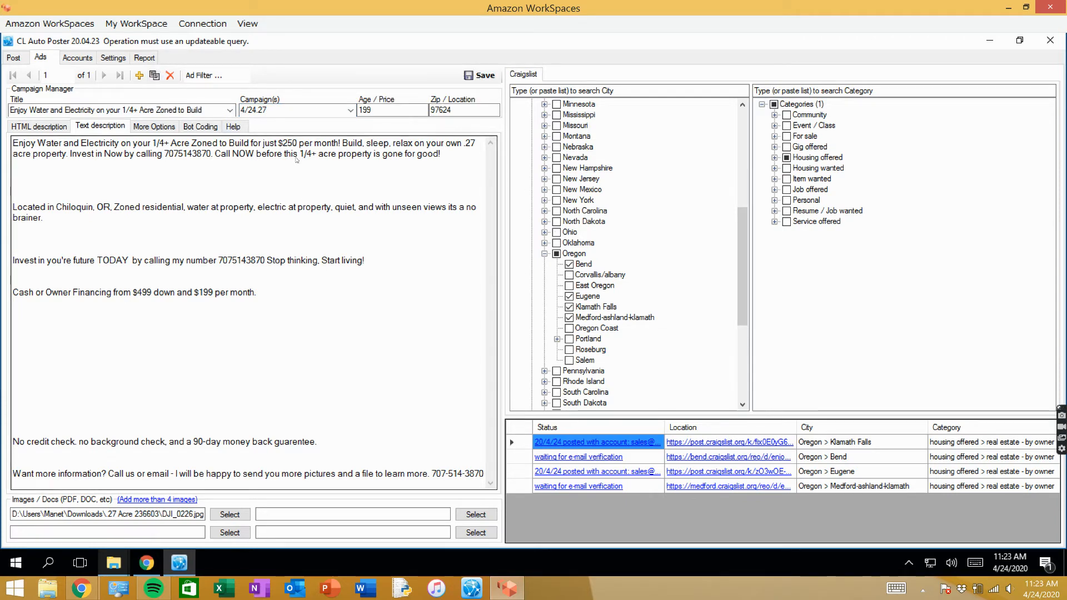
click(571, 360)
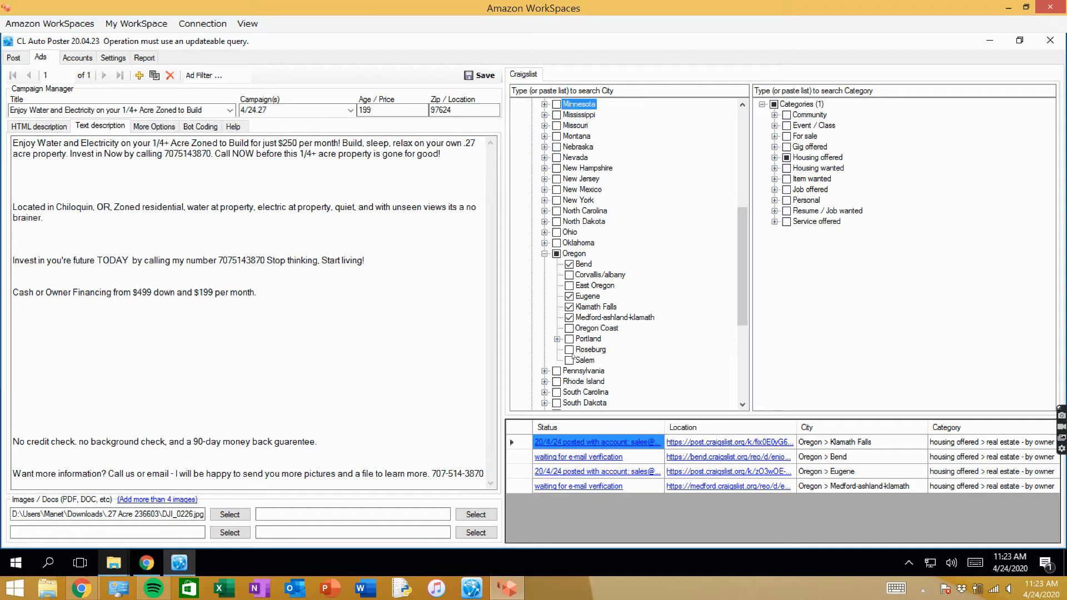
click(570, 350)
click(569, 328)
click(570, 306)
click(569, 296)
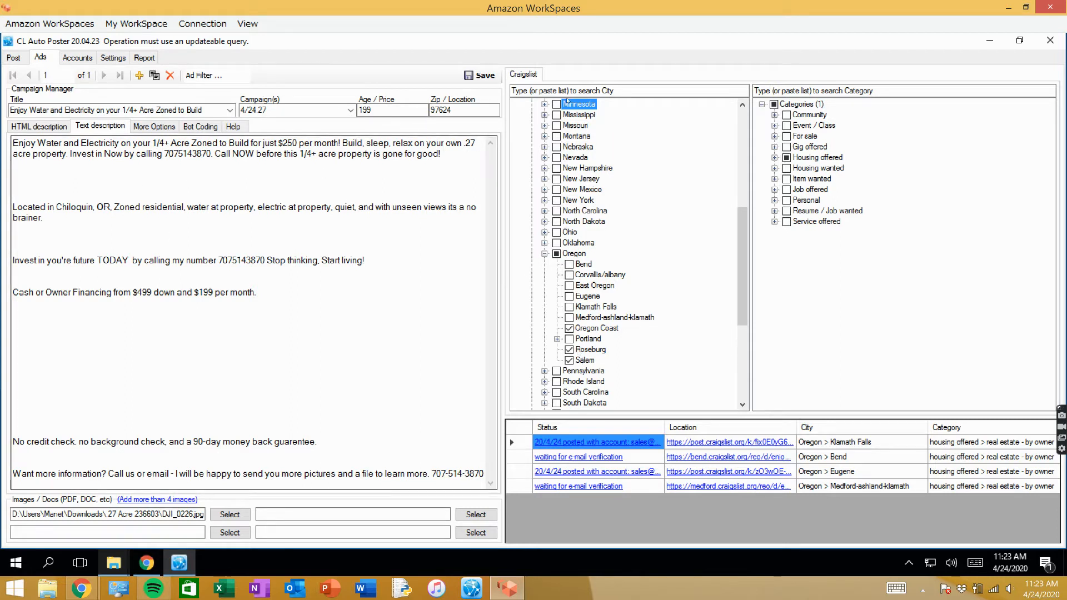
click(479, 76)
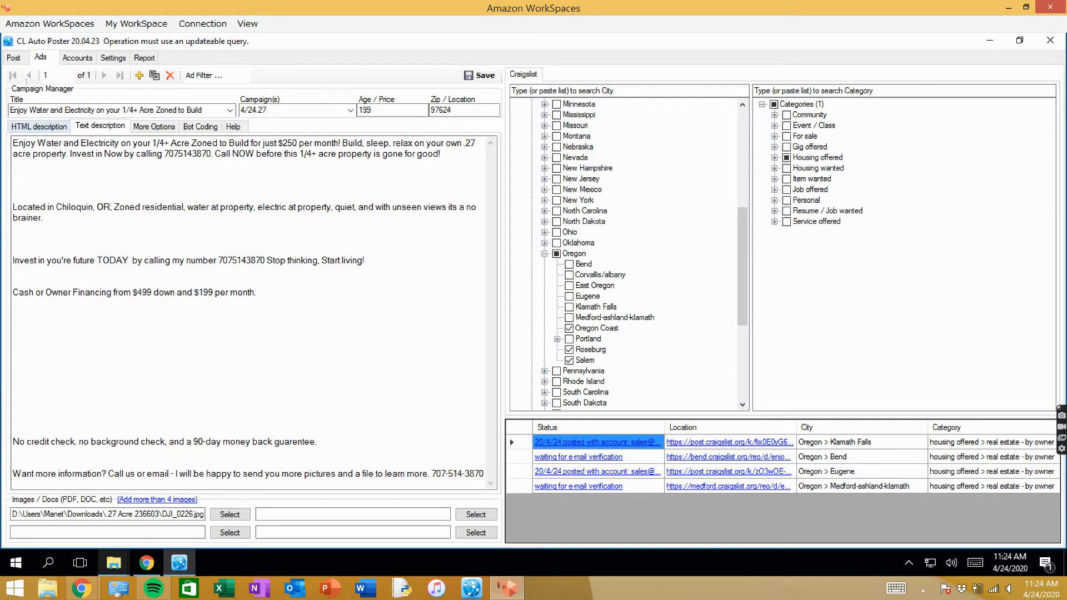
- Look for the 4/24.27 campaign among the campaigns available for posting and in the ad's campaign choices
click(13, 57)
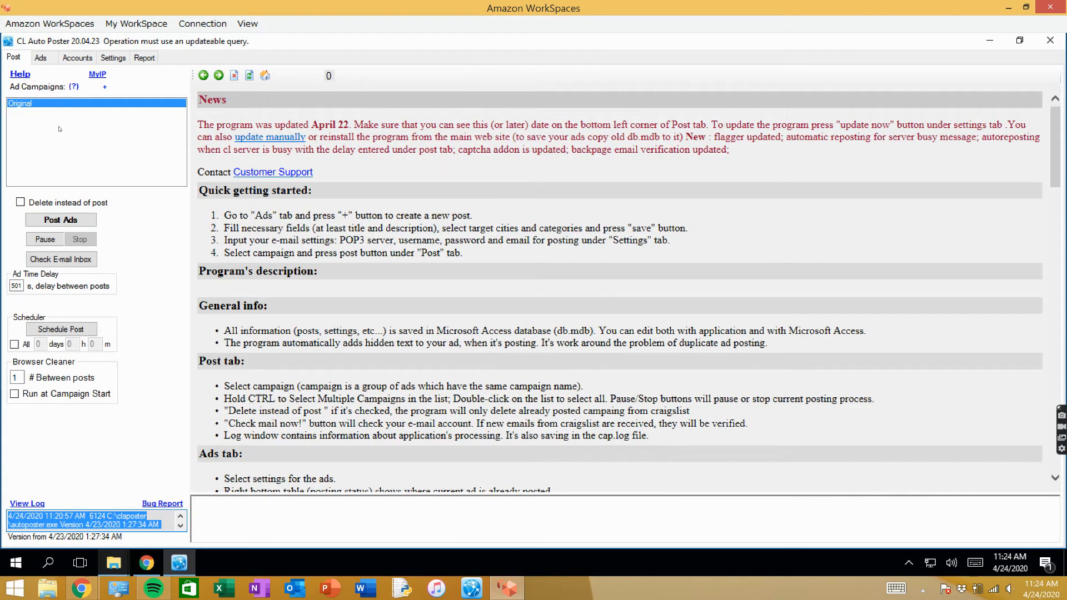
click(49, 111)
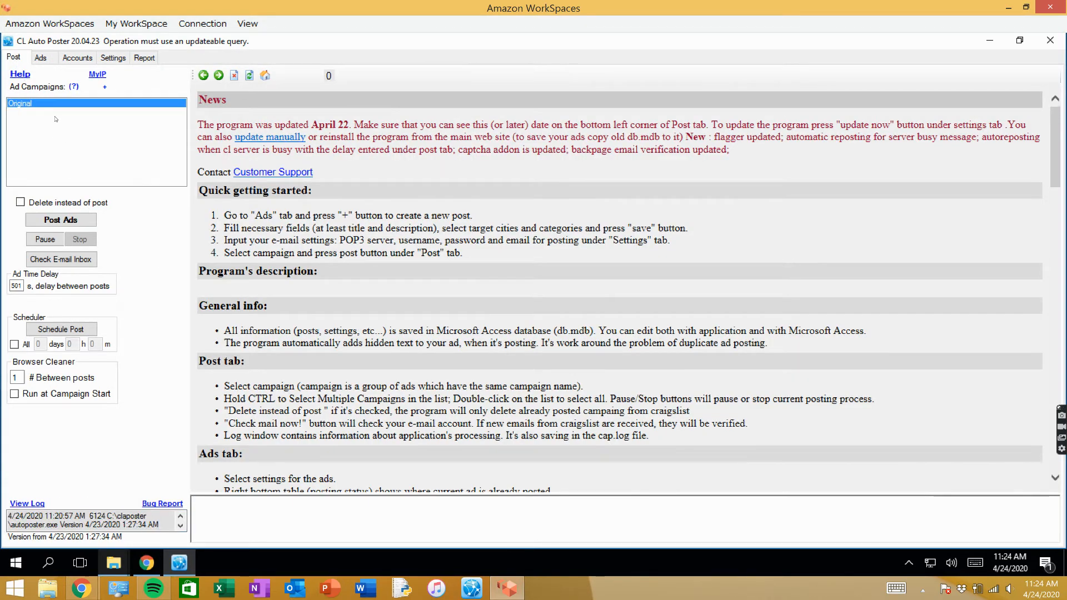
click(41, 57)
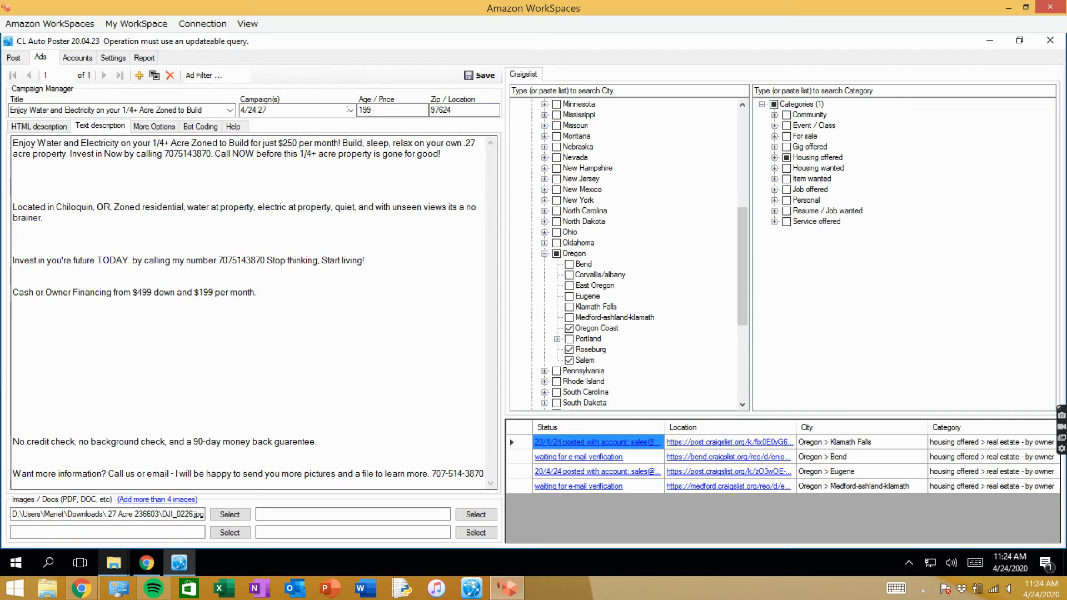
click(309, 110)
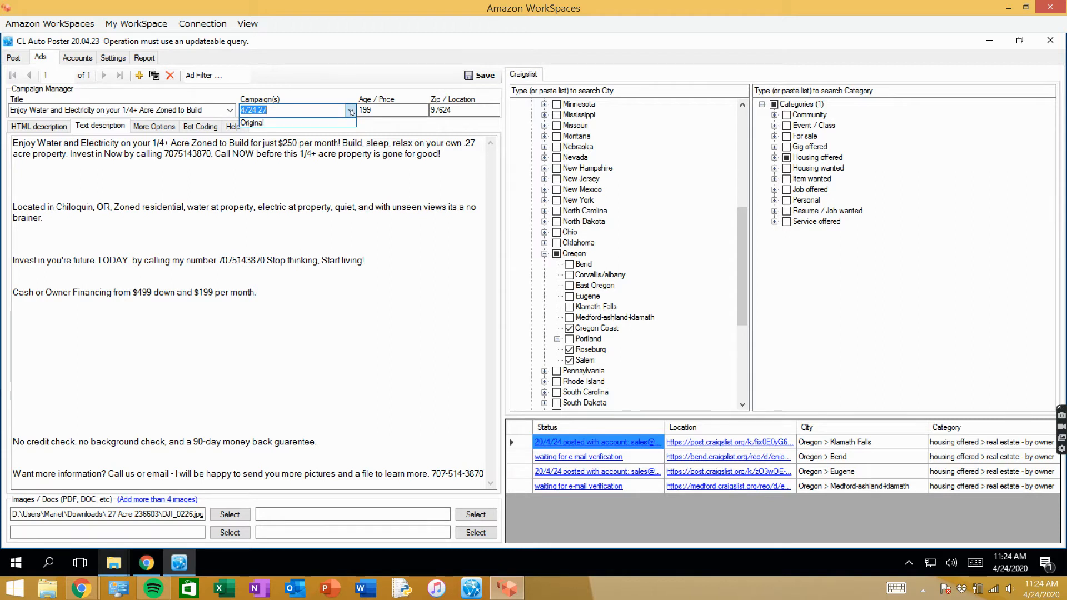
click(289, 107)
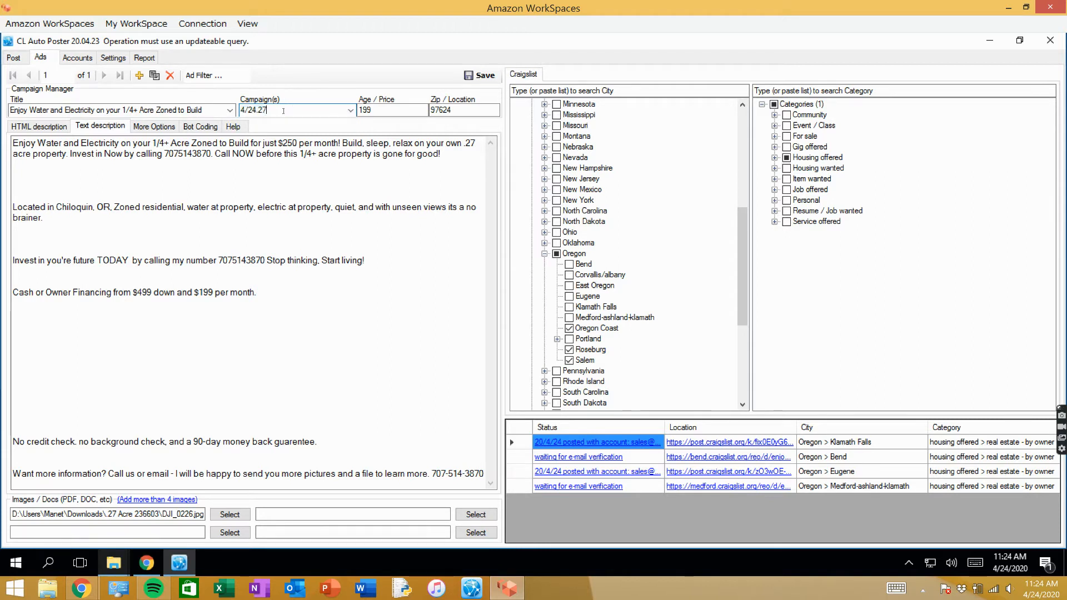
- Add a blank ad, check the campaigns available for posting, and select the Original campaign in the ad editor
click(139, 77)
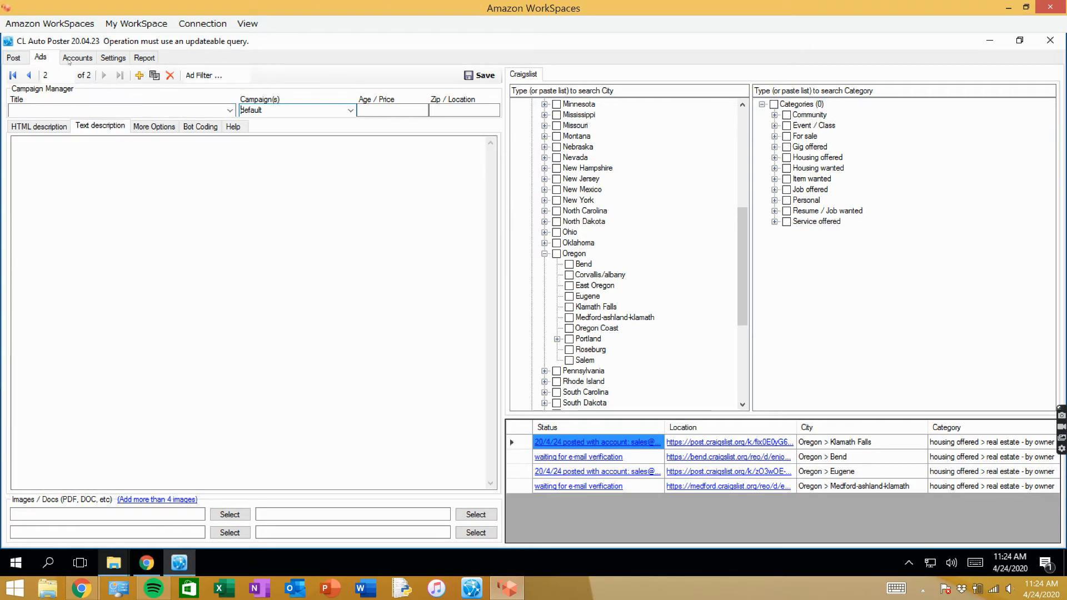
click(13, 57)
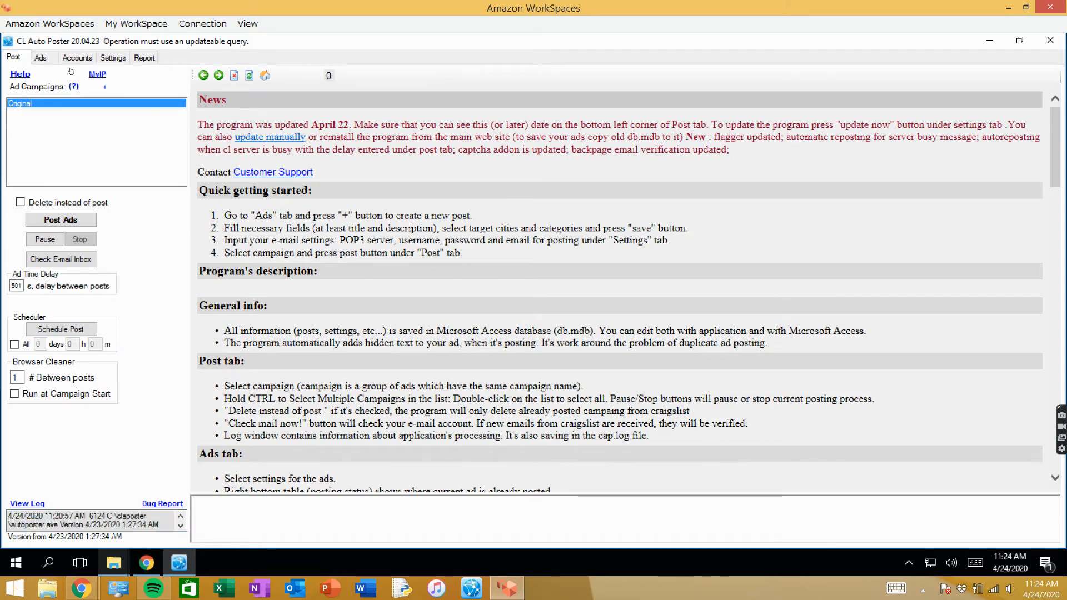
click(45, 59)
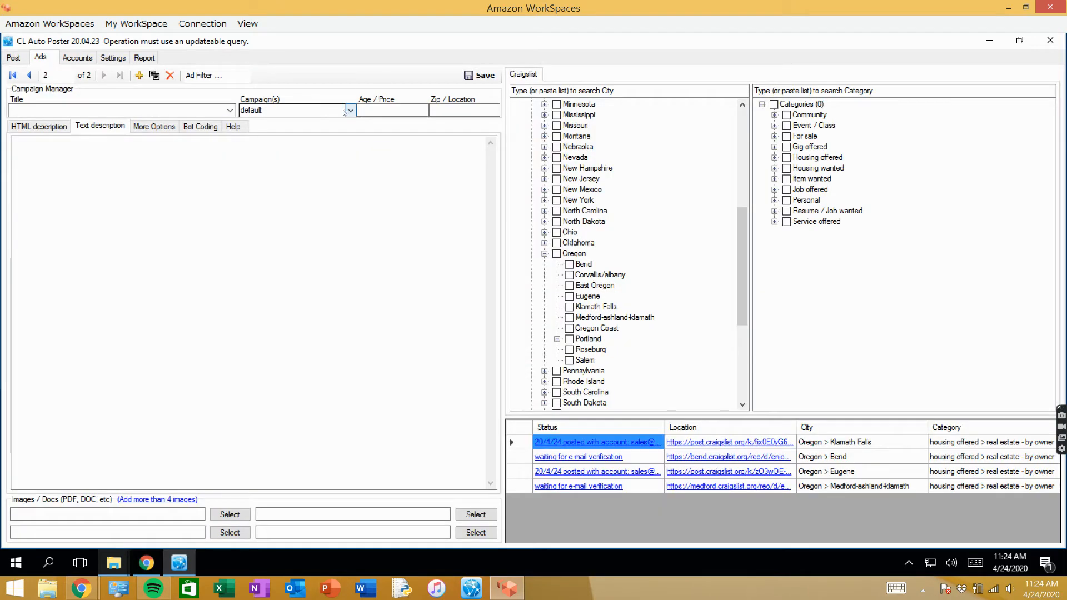
click(294, 110)
click(291, 123)
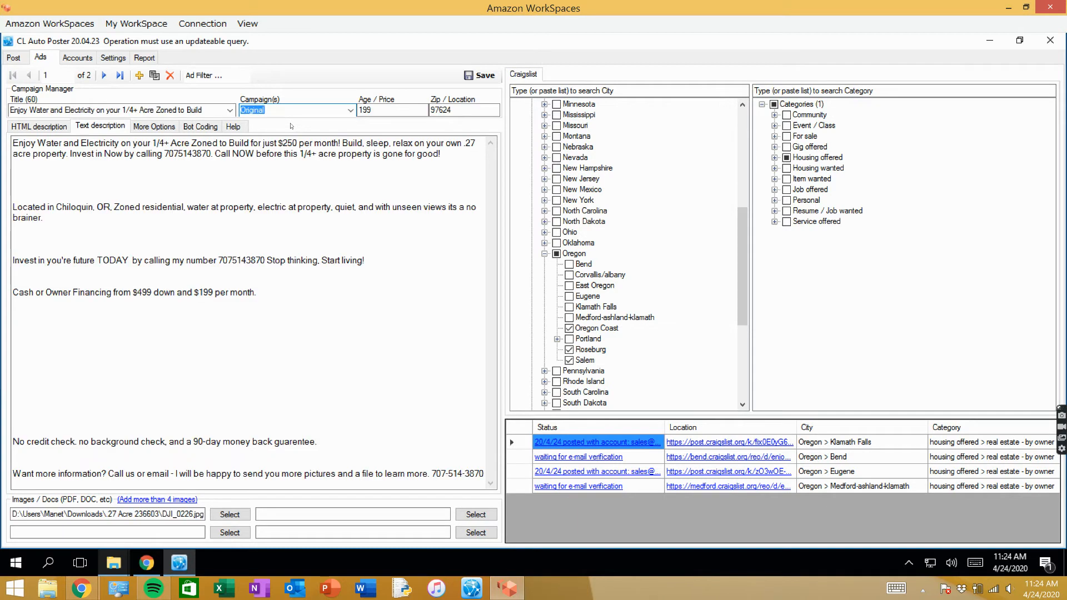
- Restart CL Auto Poster with administrator rights from the remote desktop, allow it to make changes, and dismiss the crash notice
click(237, 244)
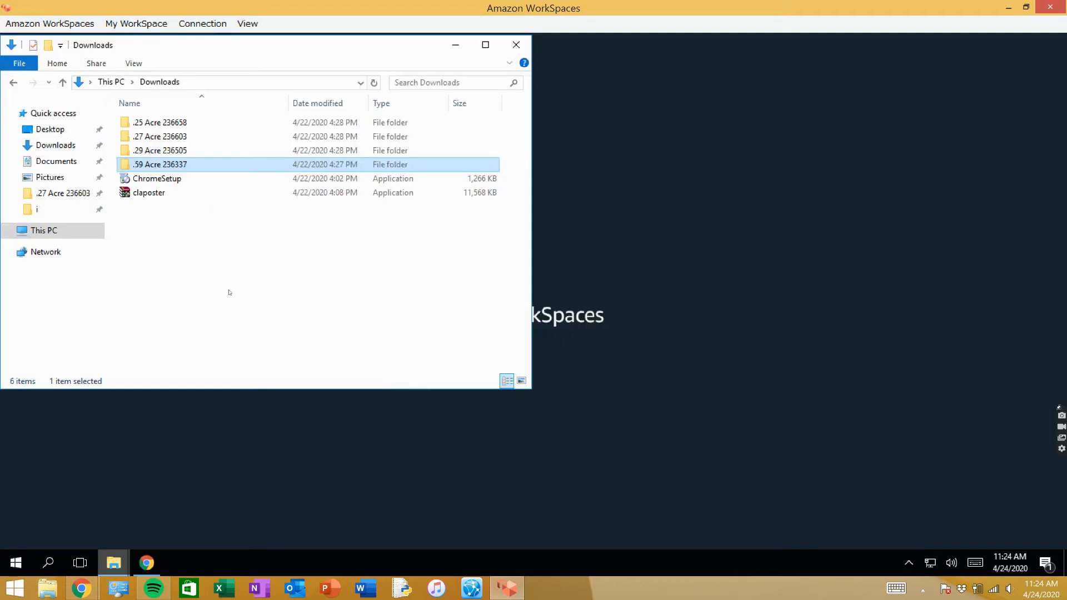
drag(399, 58, 748, 167)
click(804, 153)
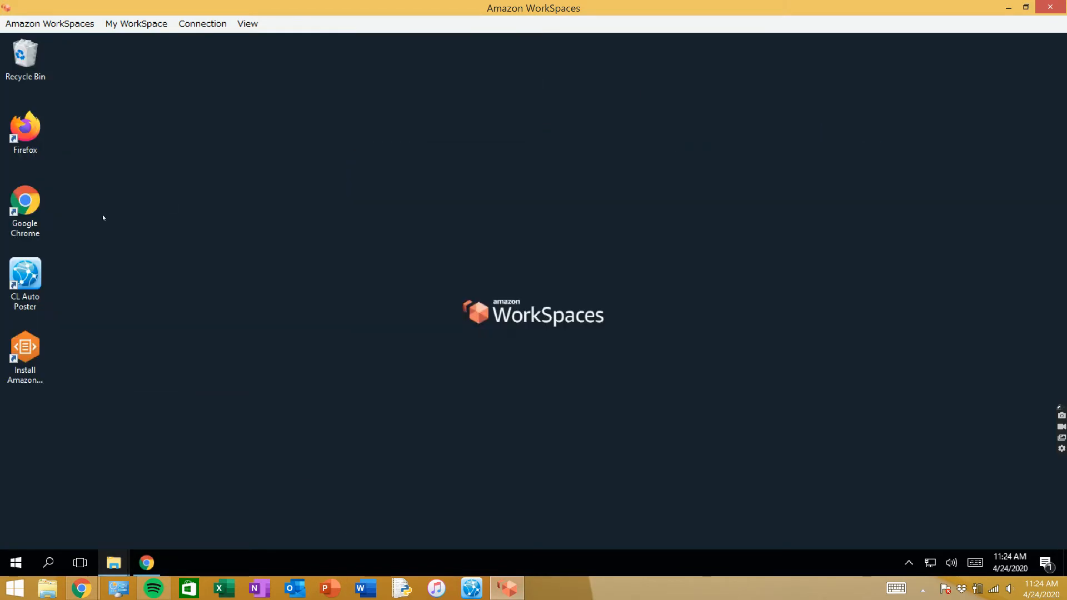
right_click(29, 282)
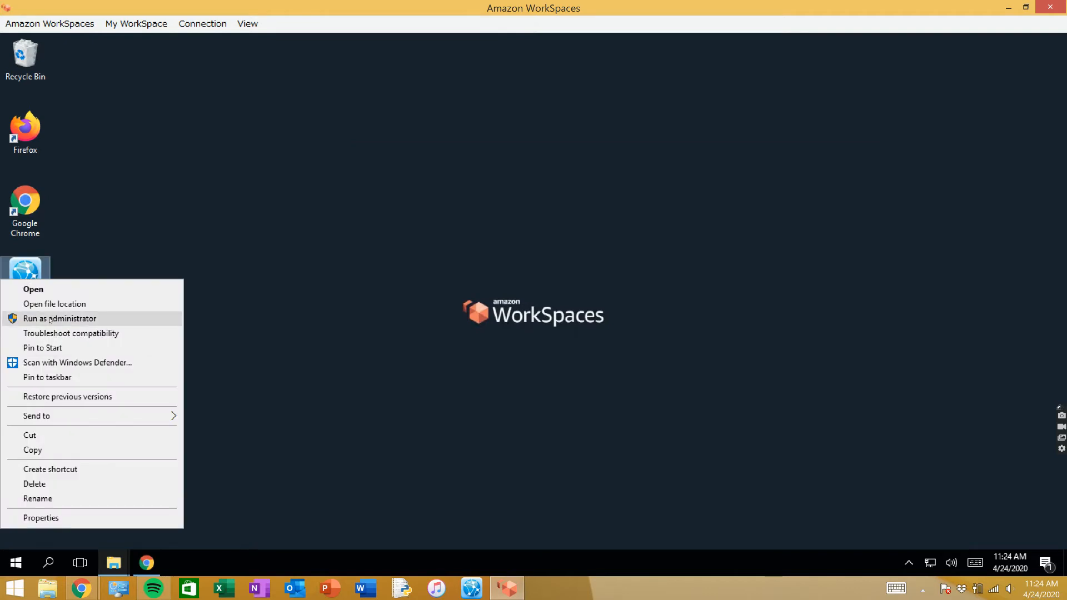
click(49, 319)
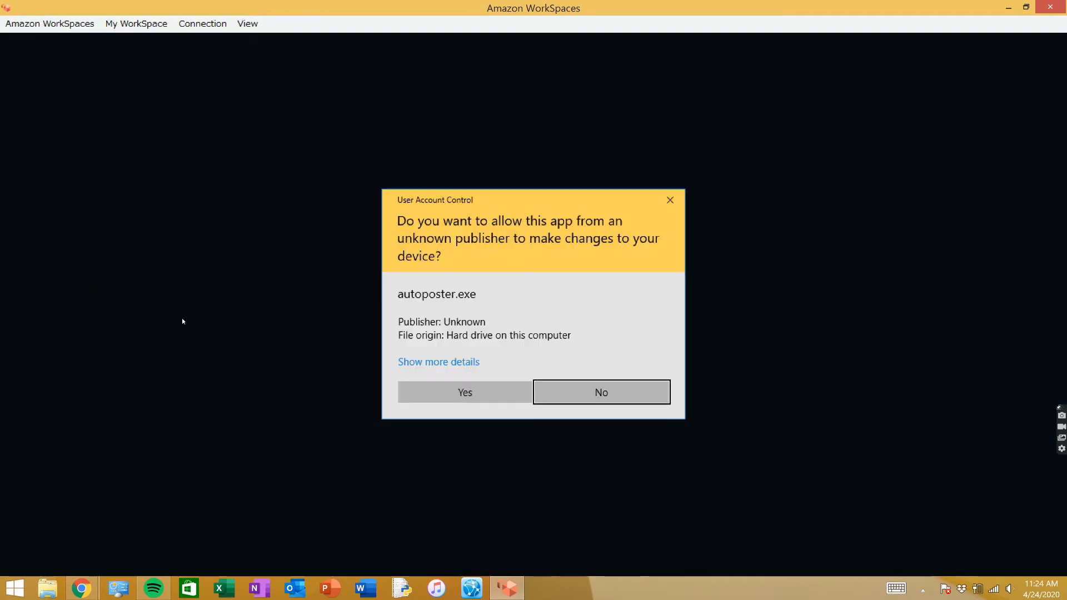
click(490, 389)
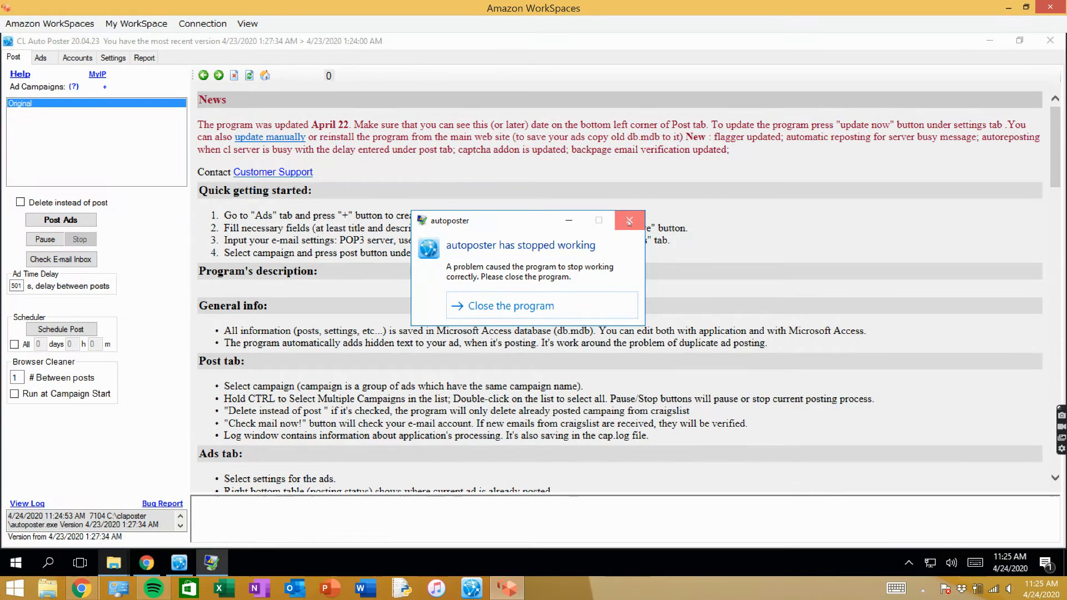
click(556, 306)
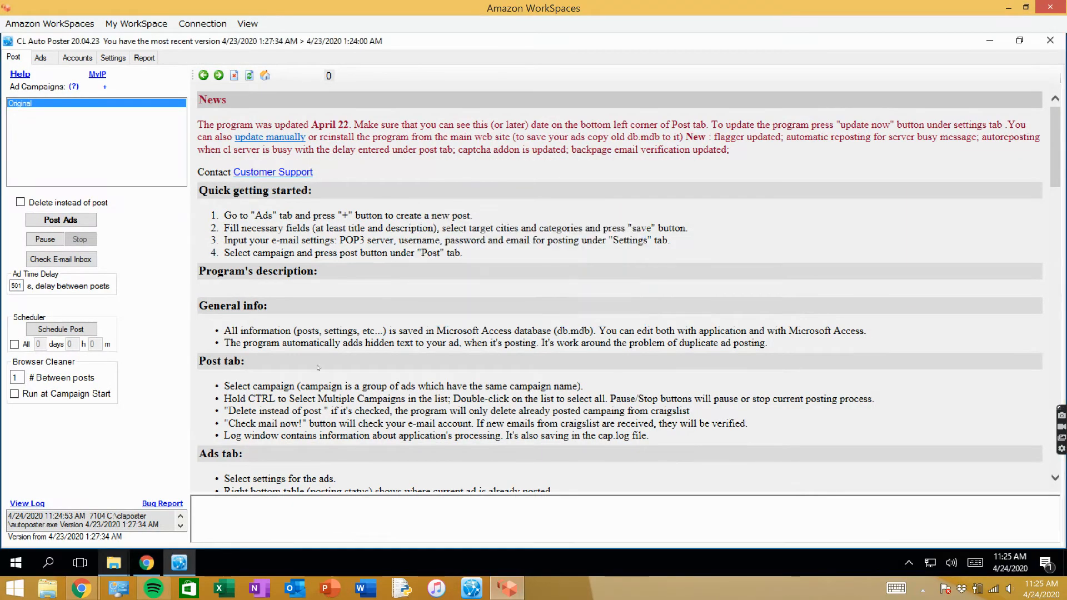
- Duplicate the existing land ad and set the copy's campaign to 4/24.27
click(50, 61)
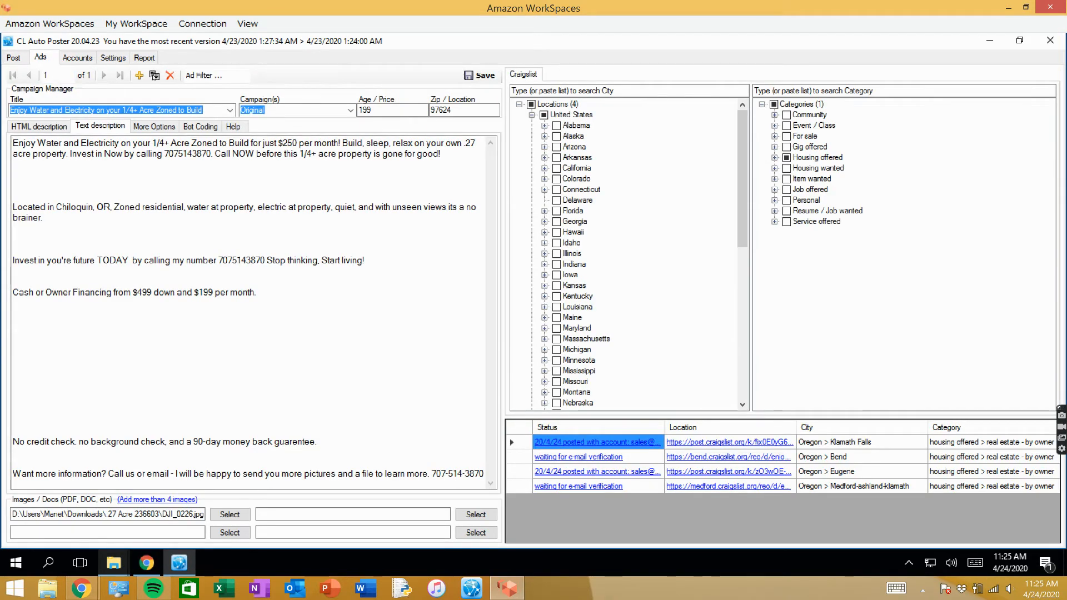
click(154, 75)
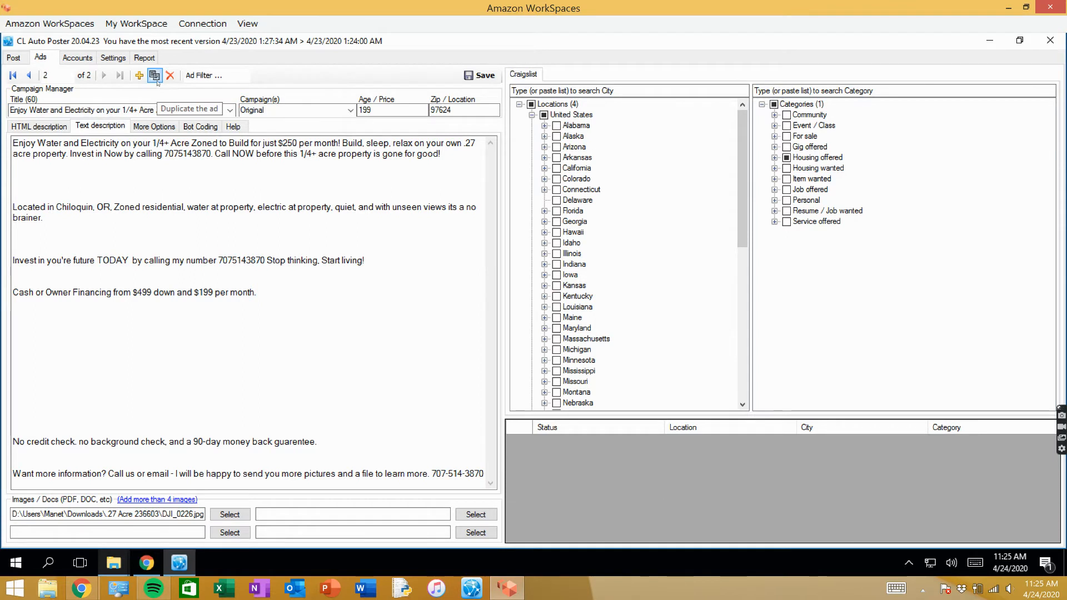
double_click(280, 110)
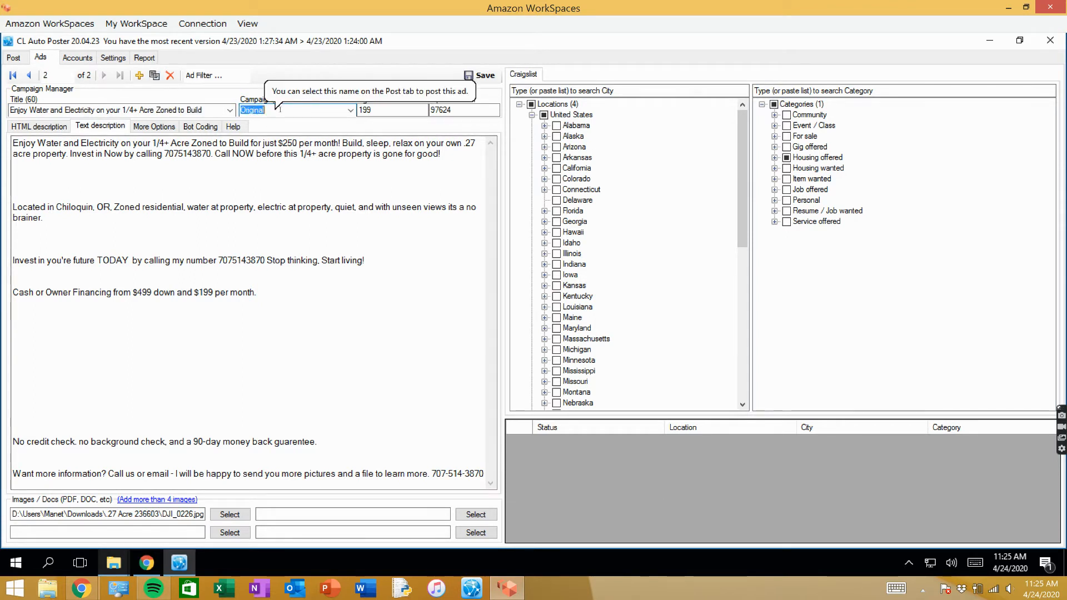
text(4/24.27)
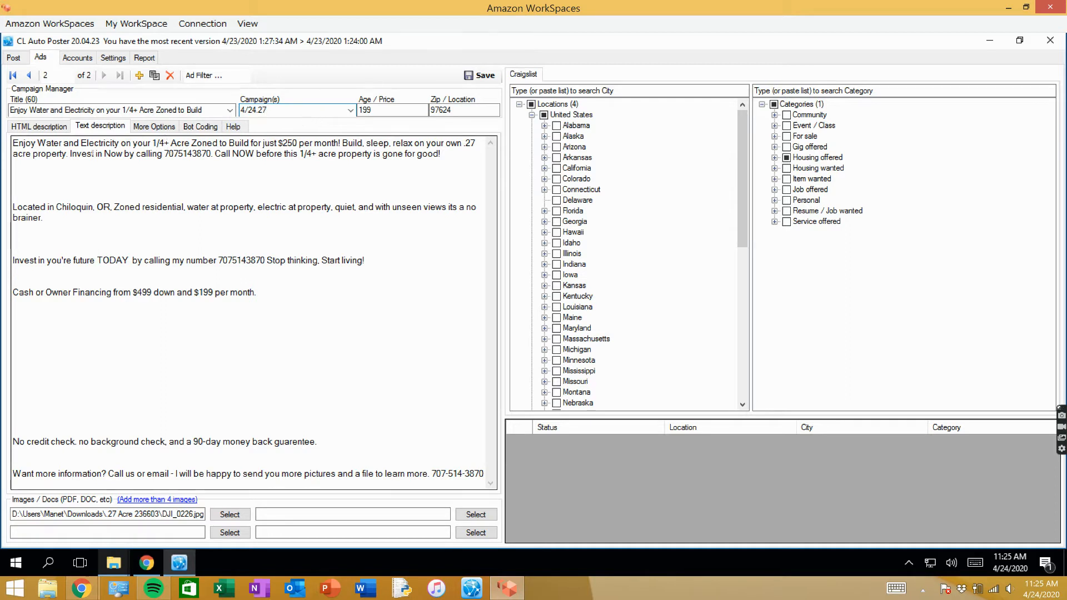
- Replace the opening phrase of the text description, before "for just $250 per month!", with "Road Access, Running Water, and Electricity"
drag(13, 143, 249, 143)
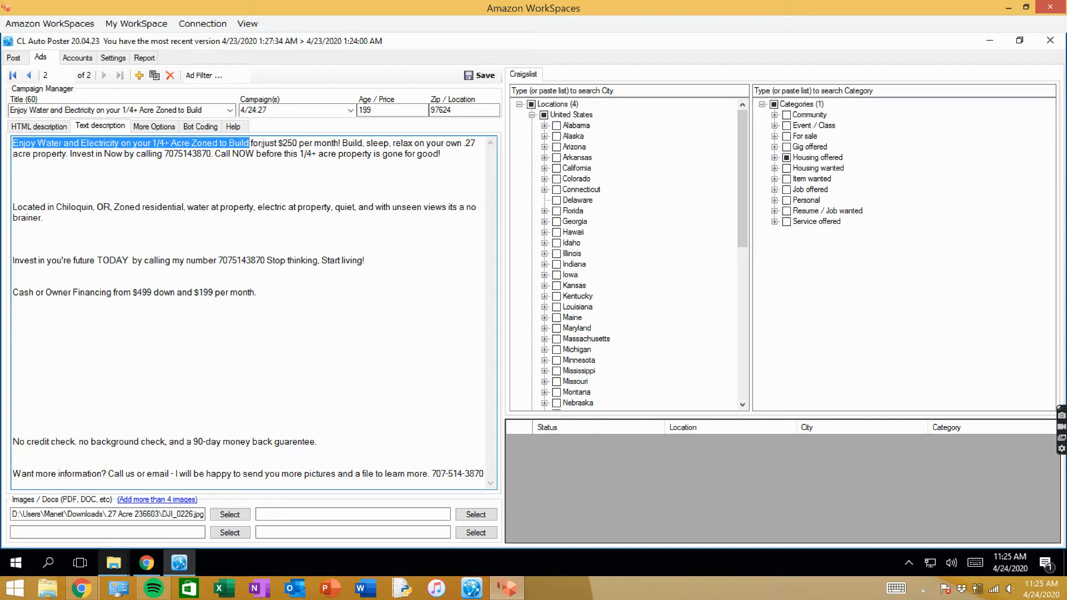
text(Road a)
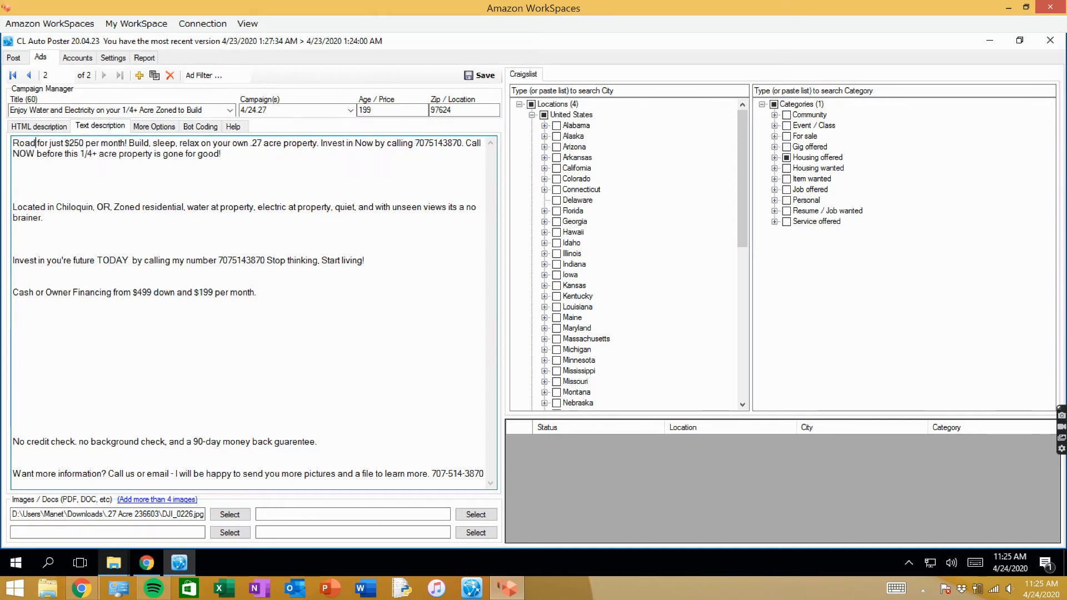
click(896, 588)
text(ccess)
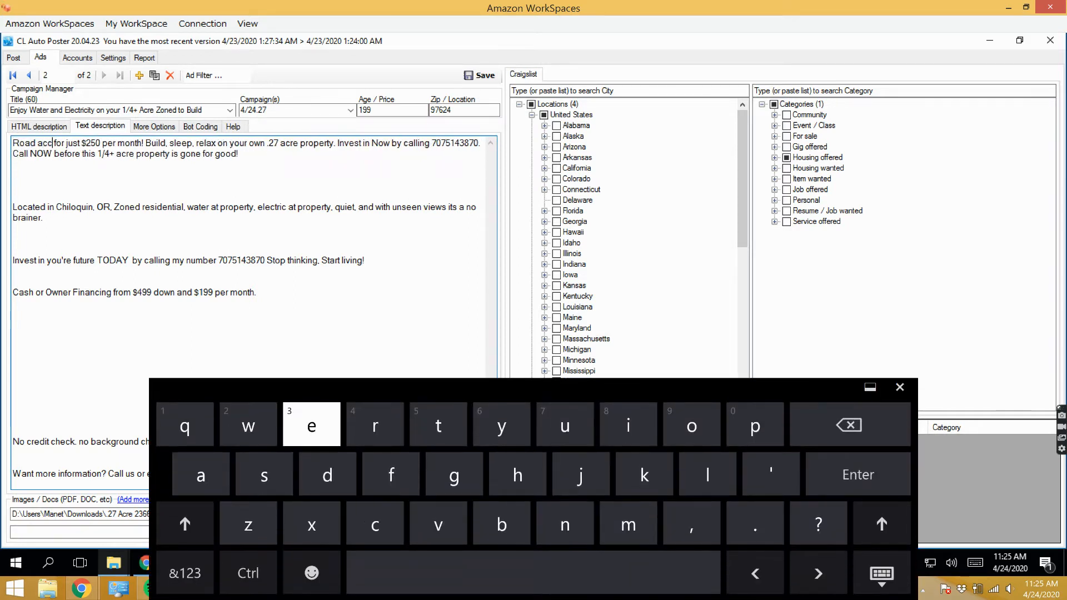
text(, Running )
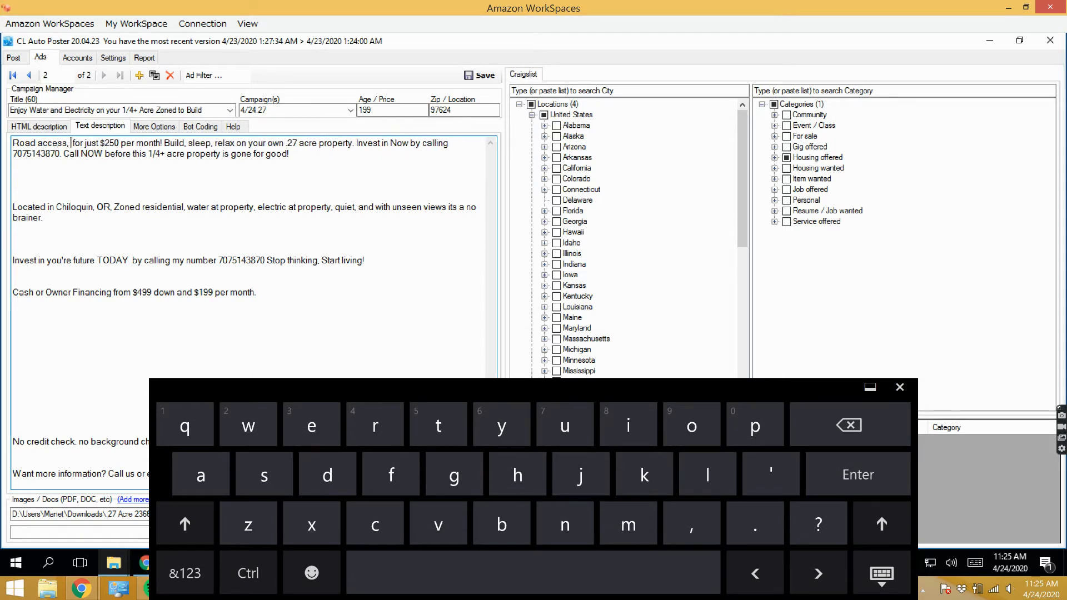
text(Water, )
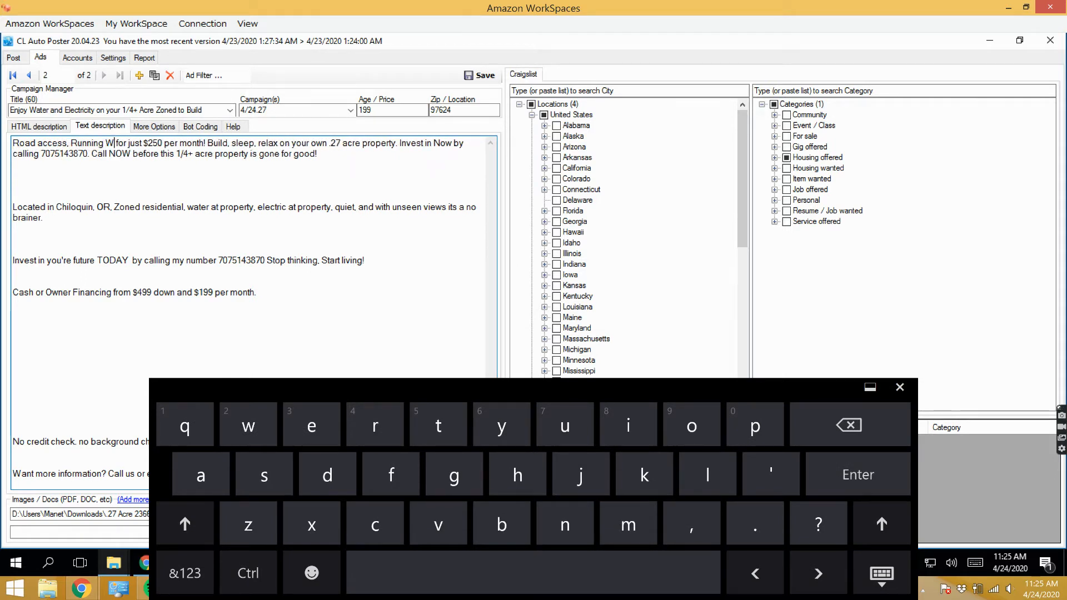
text(and)
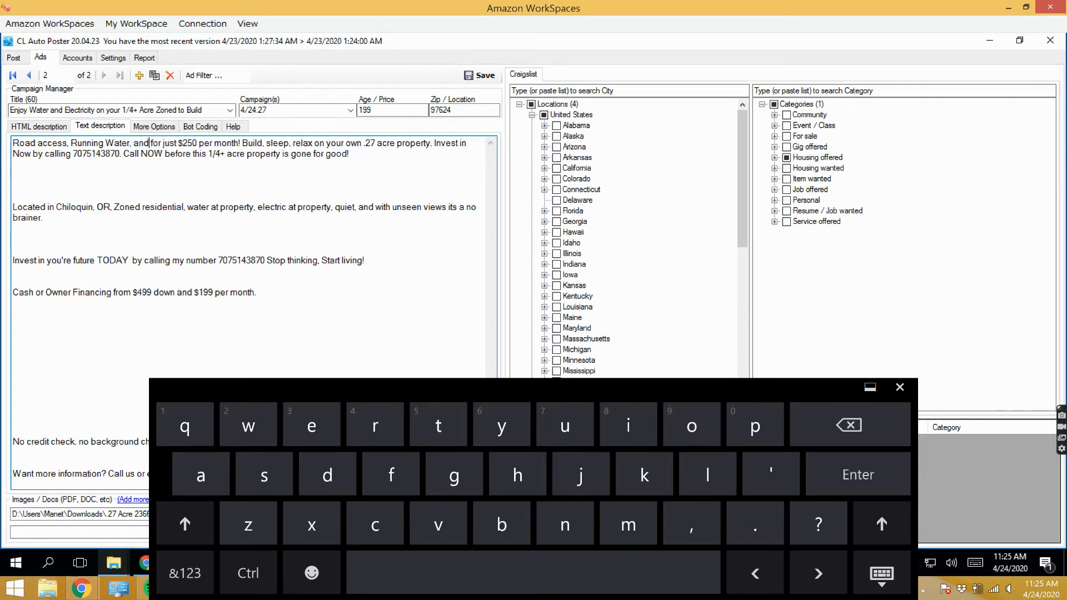
text( Ele)
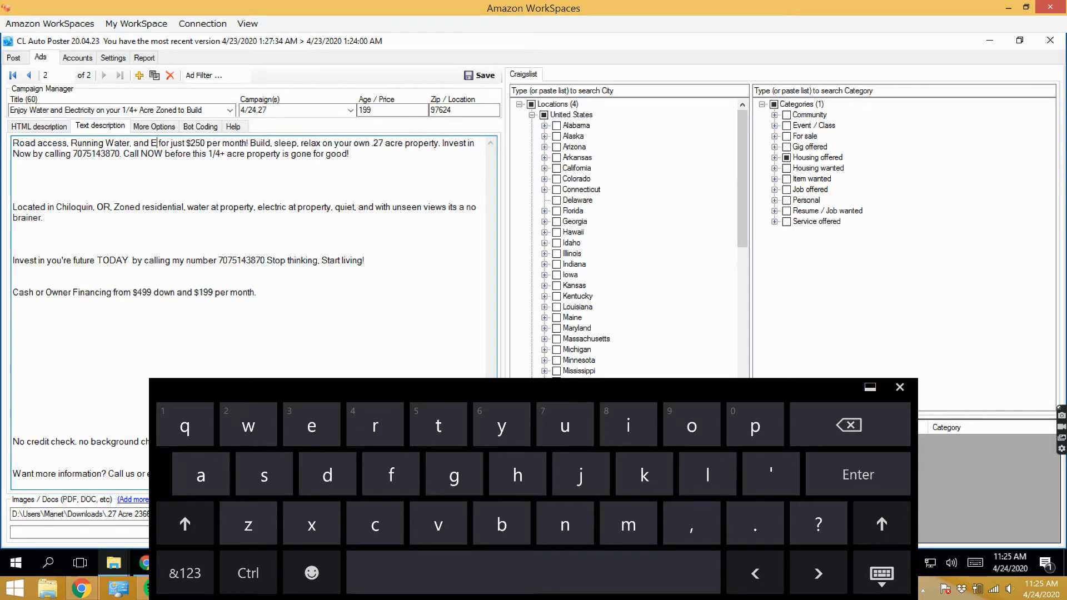
text(ctric)
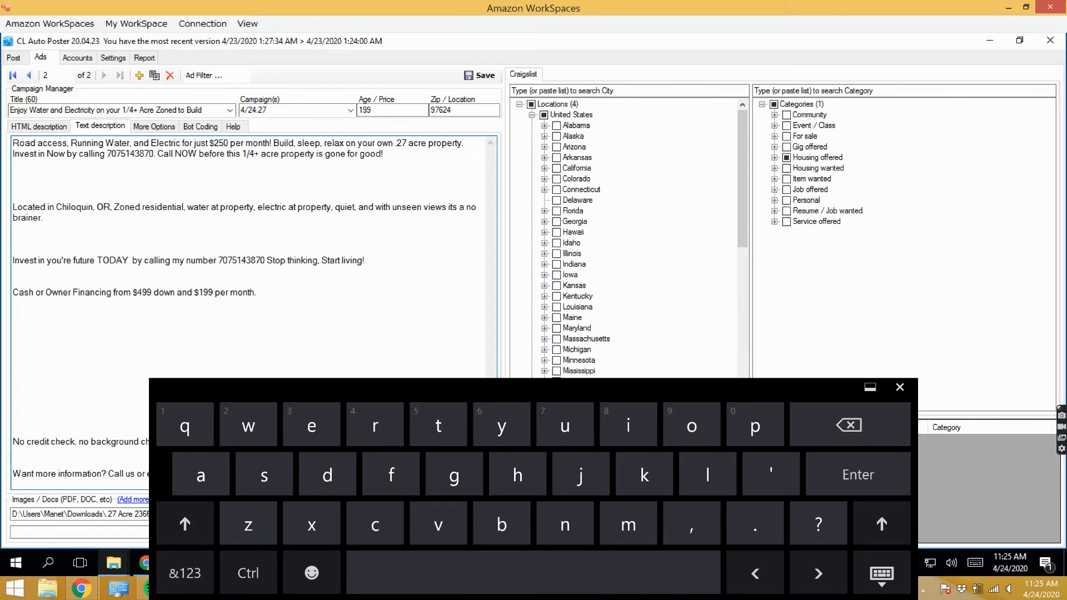
text(ity)
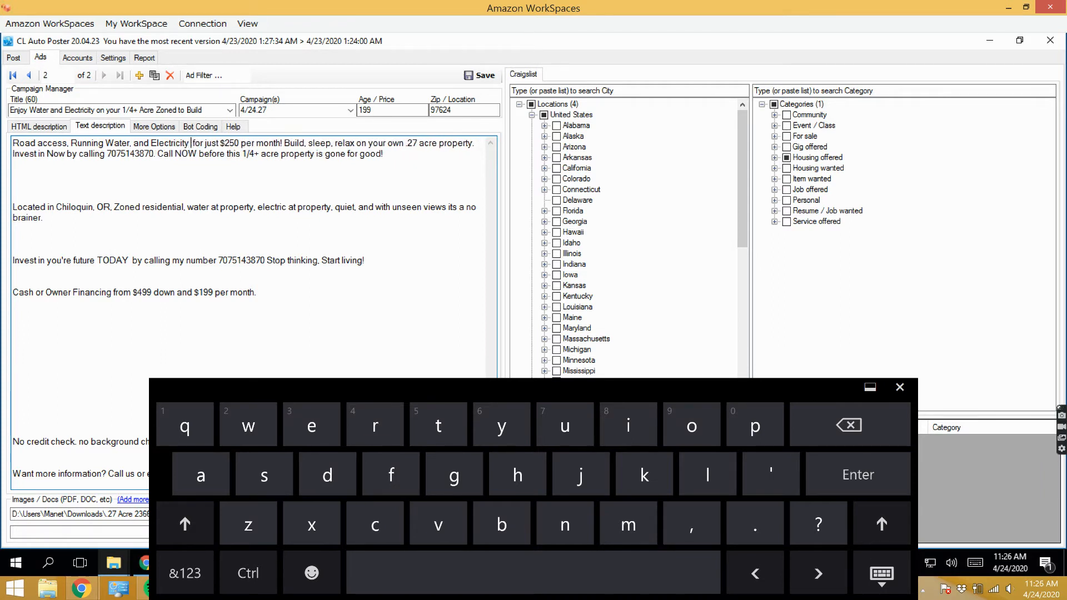
key(BackSpace)
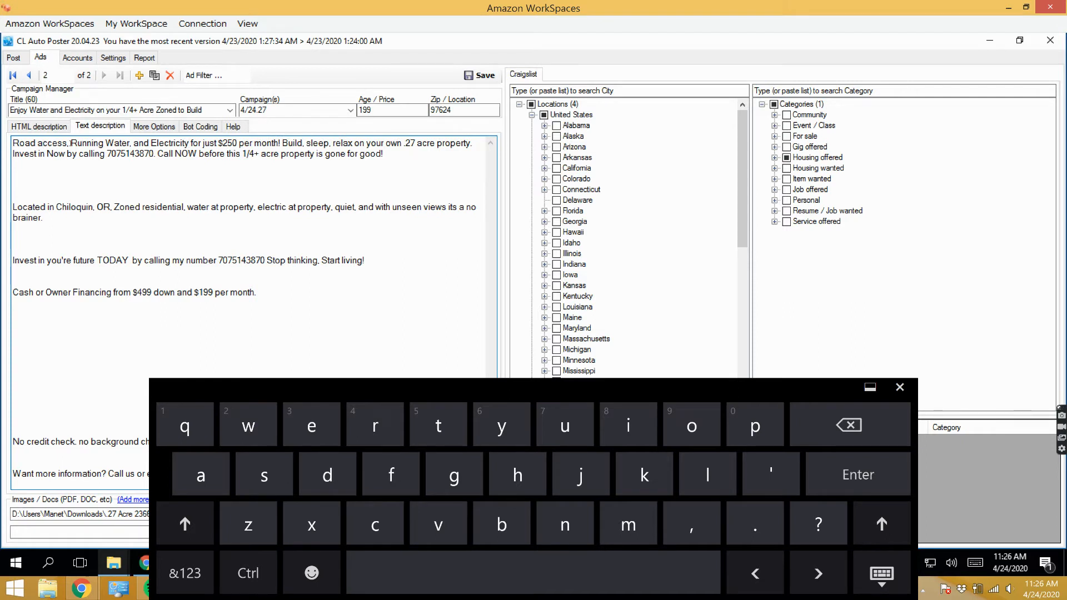
click(43, 143)
key(BackSpace)
text(A)
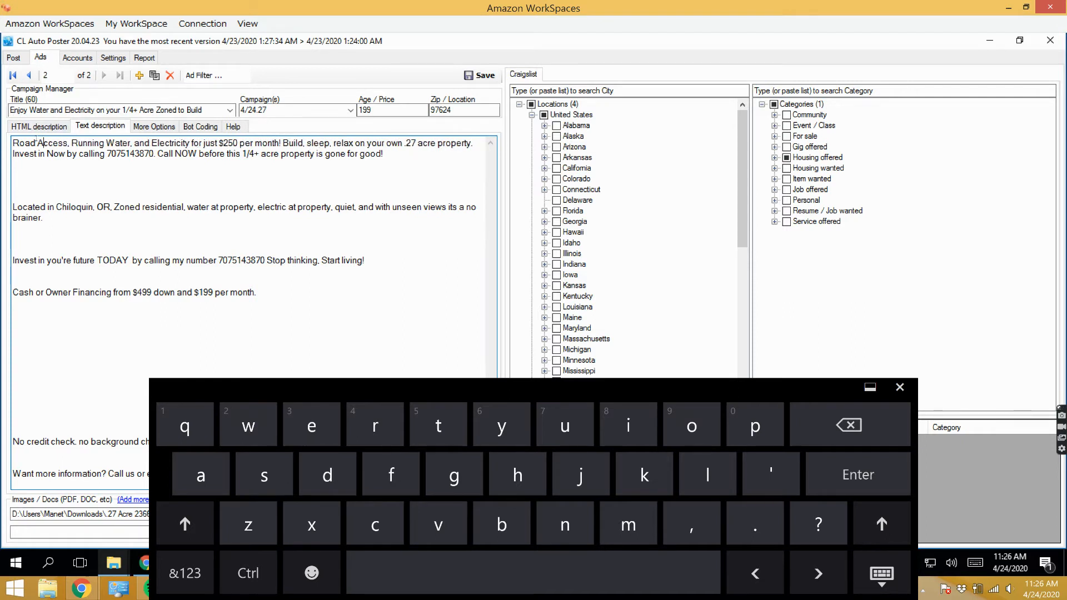
- Replace the ad's title with the description's first sentence, "Road Access, Running Water, and Electricity for just $250 per month!"
drag(14, 143, 282, 137)
right_click(275, 144)
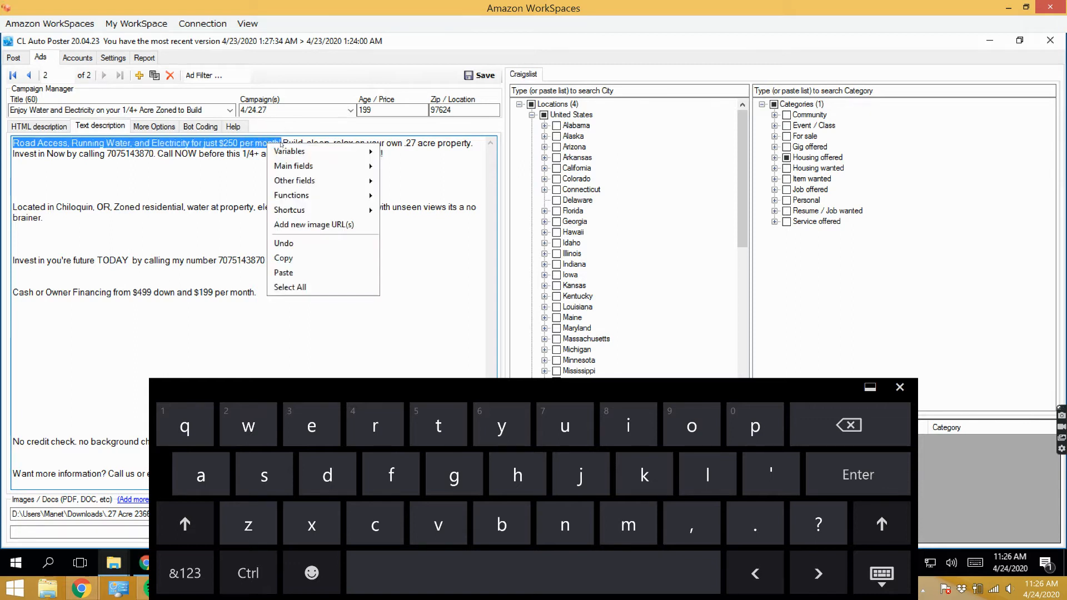
click(295, 259)
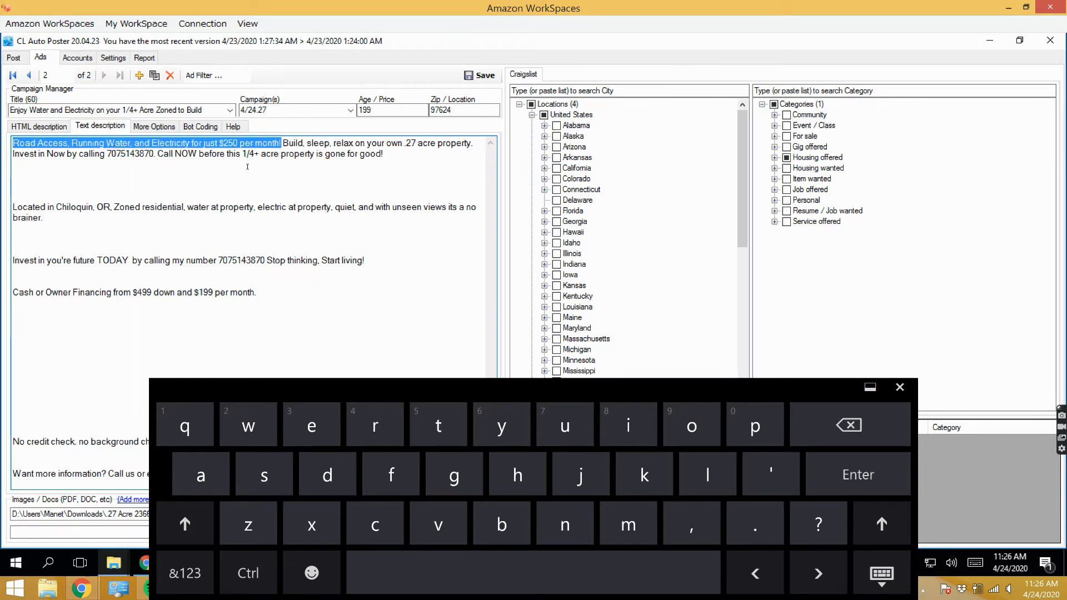
click(207, 107)
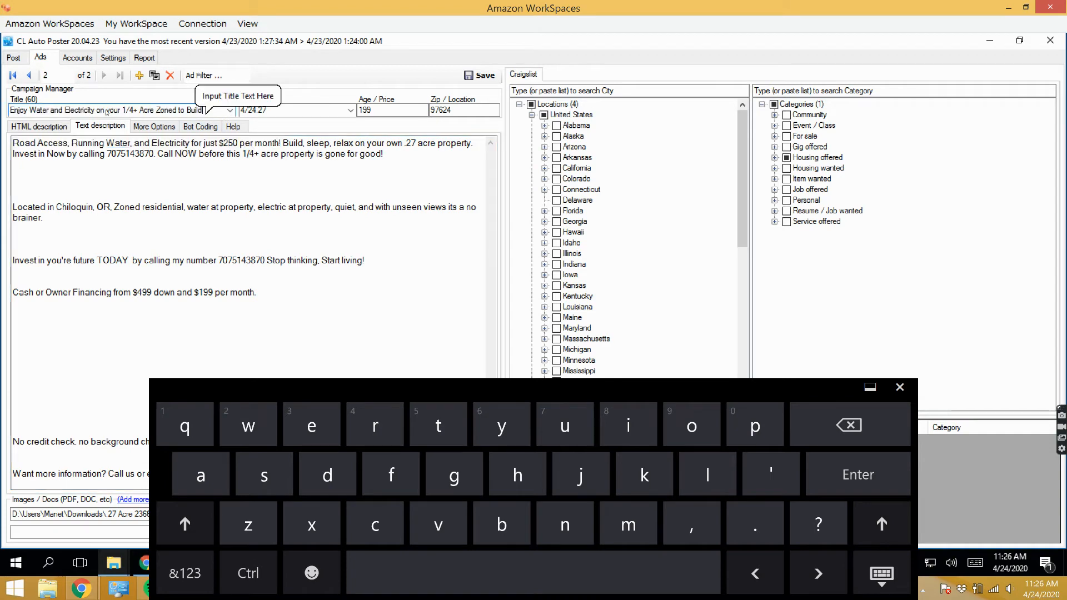
drag(207, 109, 16, 112)
right_click(17, 112)
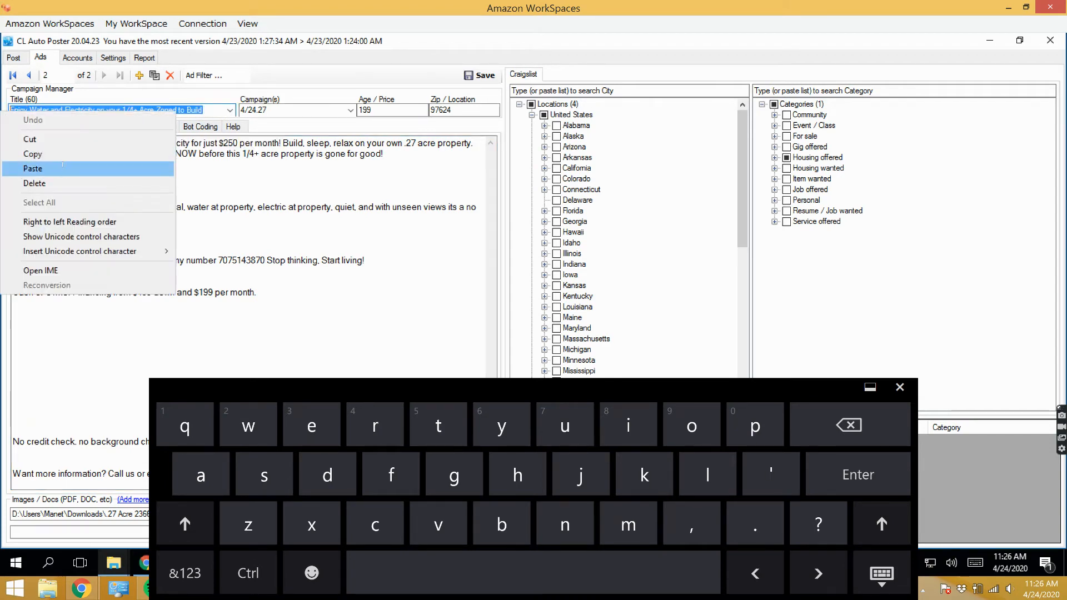
click(32, 168)
click(256, 195)
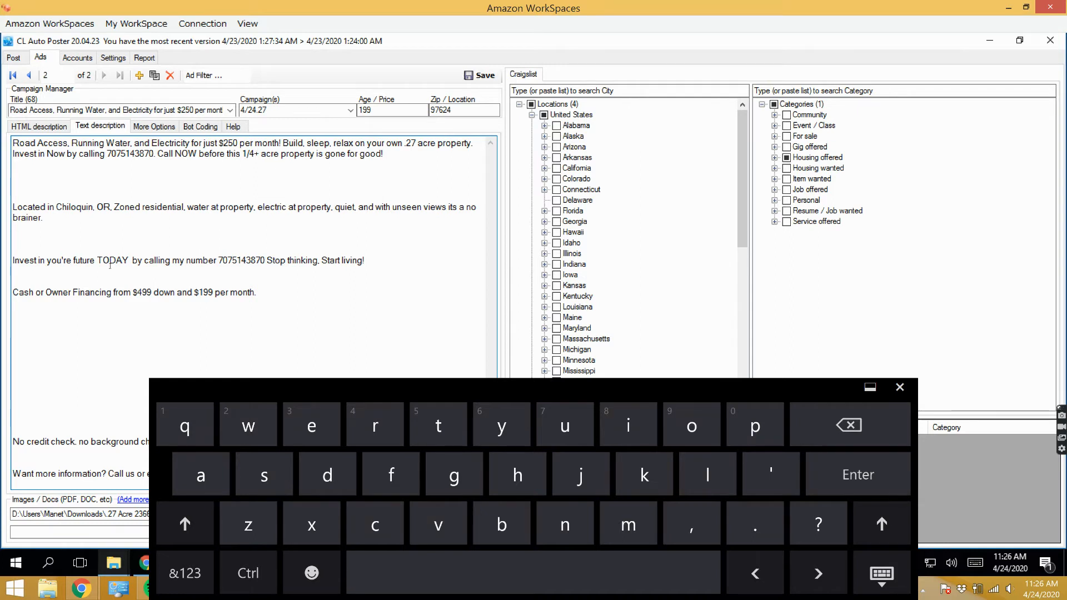
click(900, 386)
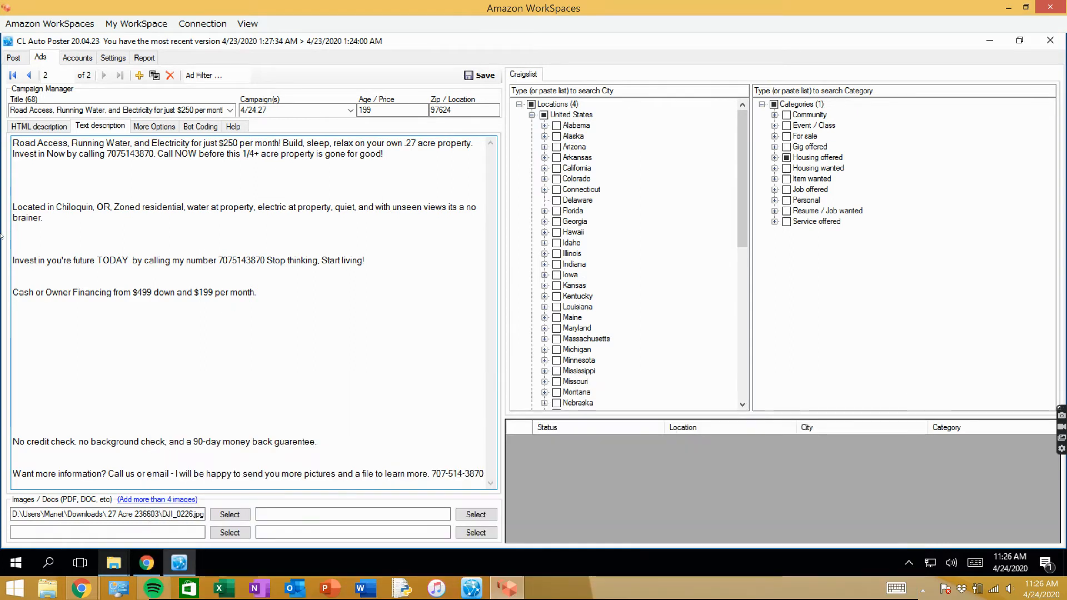
- Set the monthly payment in the description's Cash or Owner Financing line to $250
drag(12, 207, 485, 477)
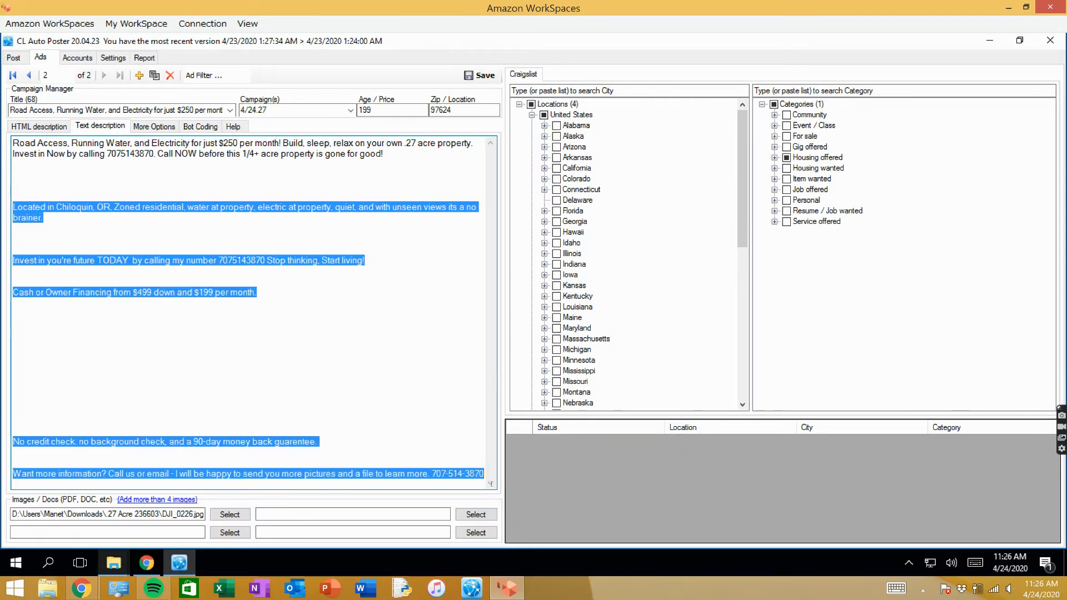
click(266, 362)
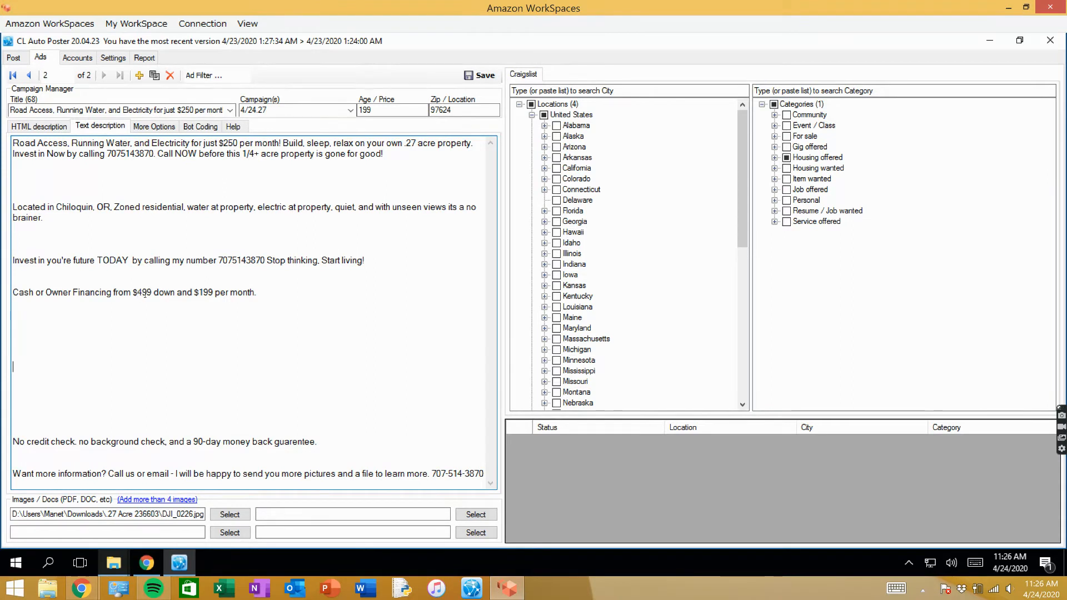
drag(153, 292, 133, 292)
drag(226, 292, 256, 293)
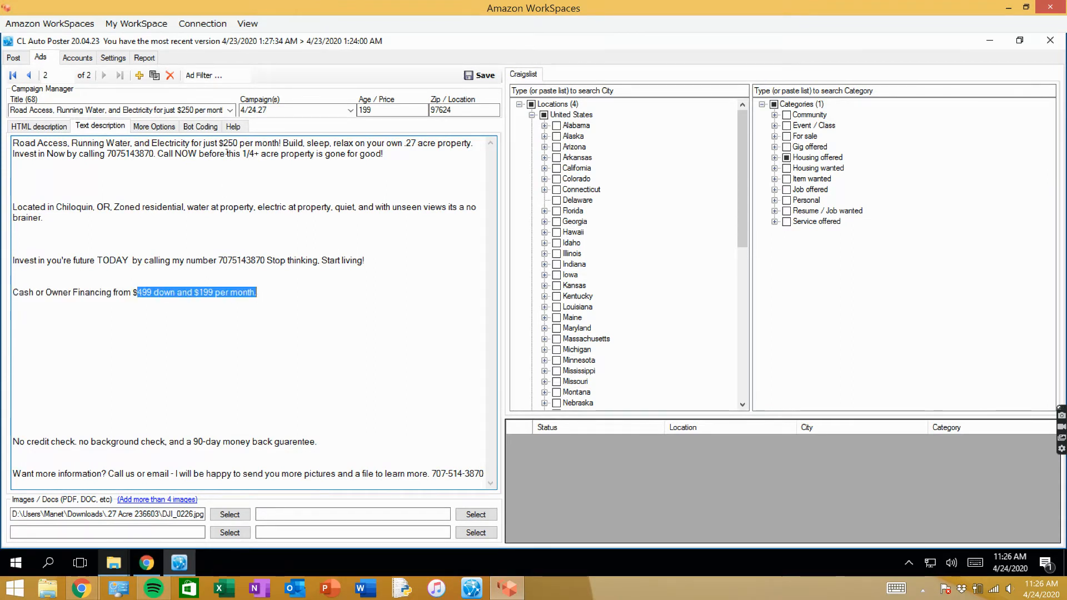
click(209, 292)
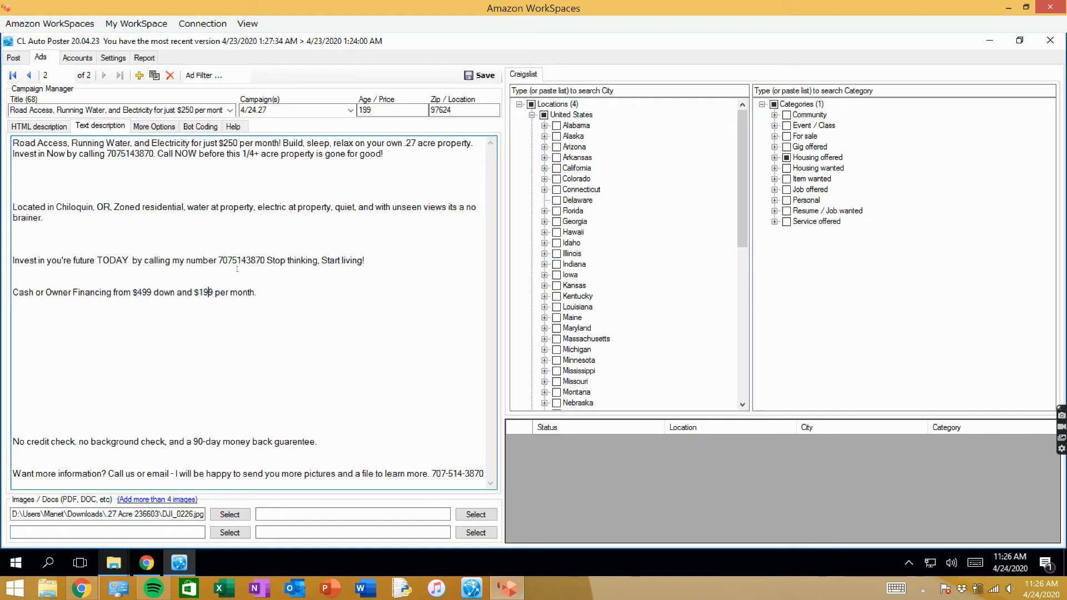
key(BackSpace)
key(BackSpace)
key(BackSpace)
text(250)
- Save the ad with its updated title and text description
triple_click(410, 144)
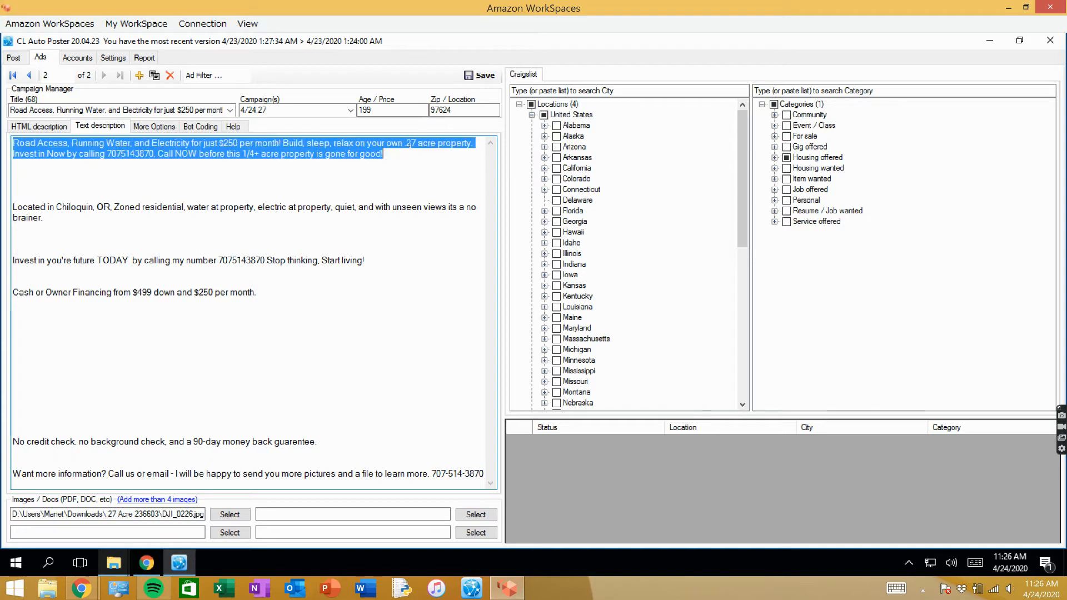
click(163, 154)
drag(163, 154, 389, 151)
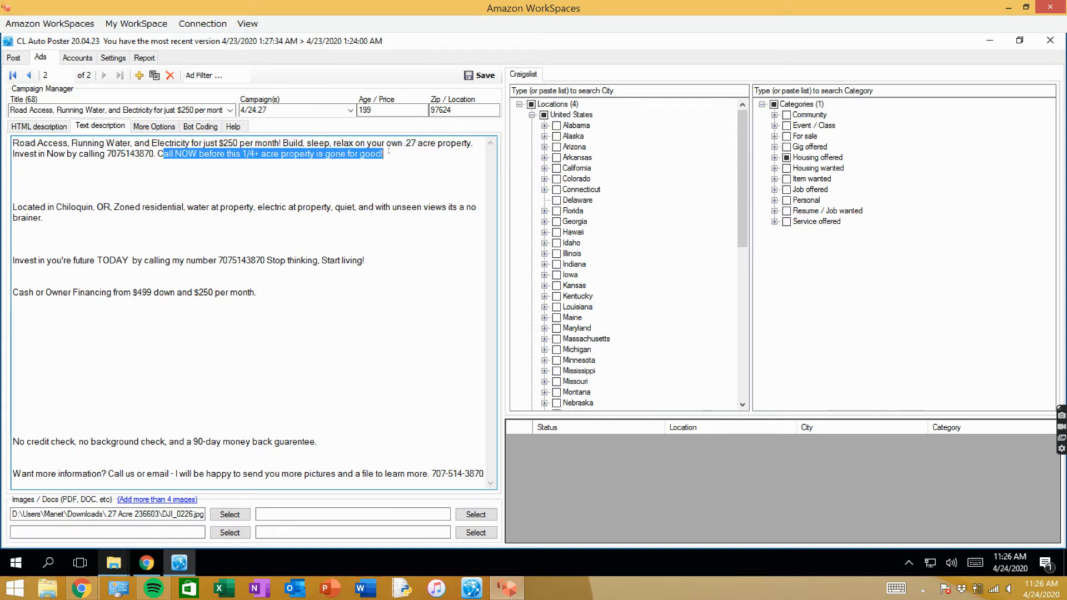
click(397, 149)
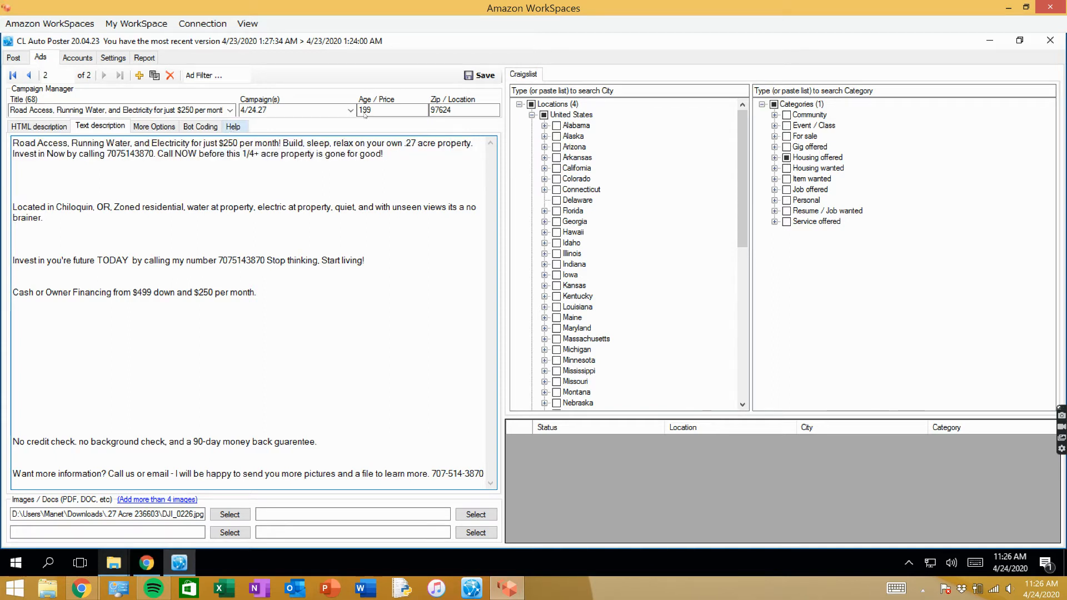
click(479, 75)
- Append " - Klamath County" to the end of the ad's title
click(219, 111)
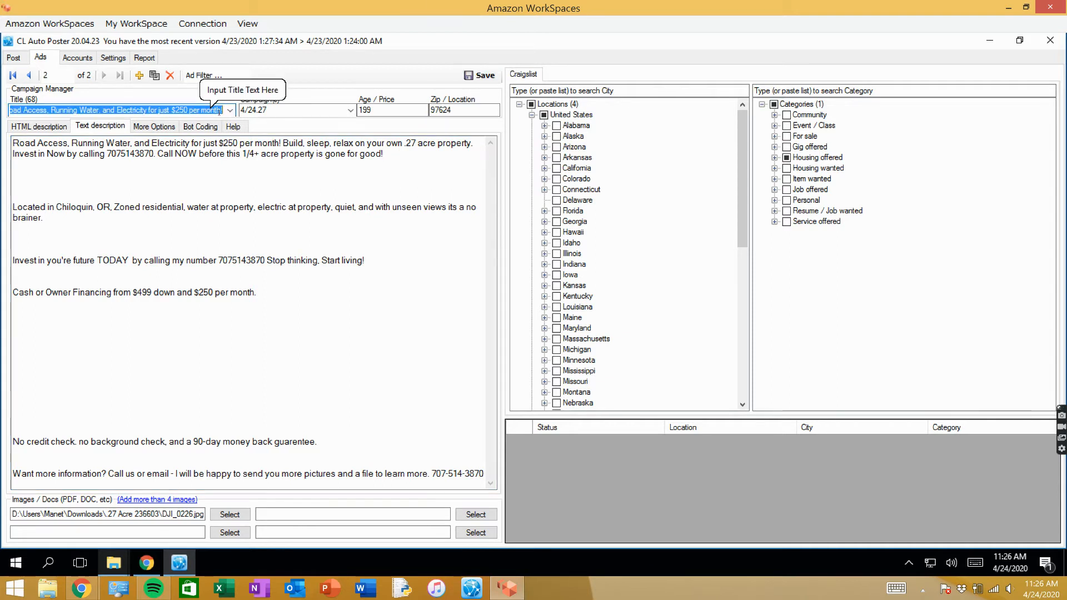
click(219, 111)
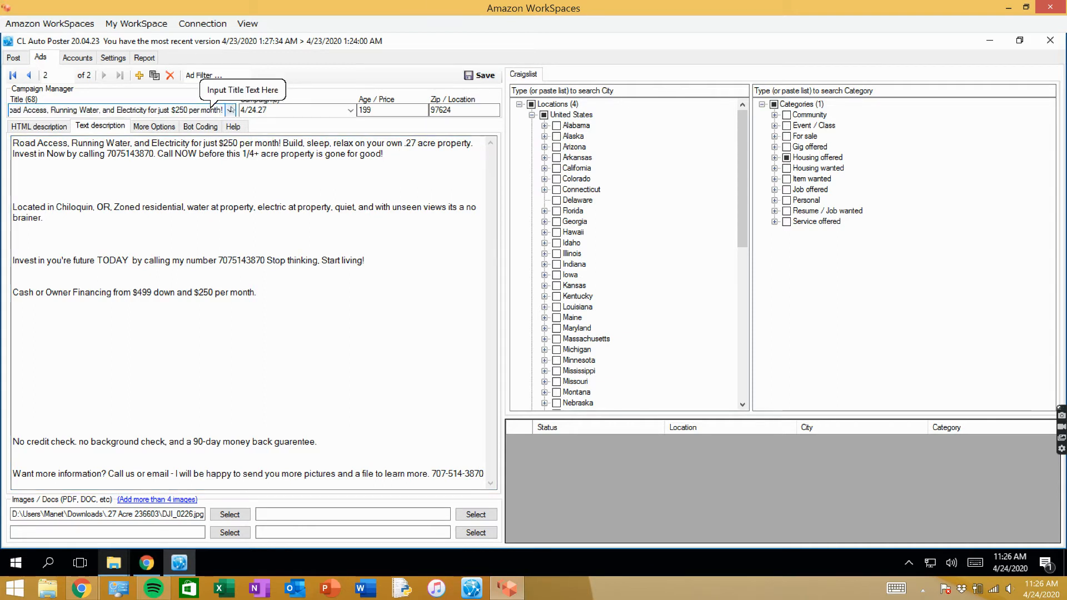
text(- J)
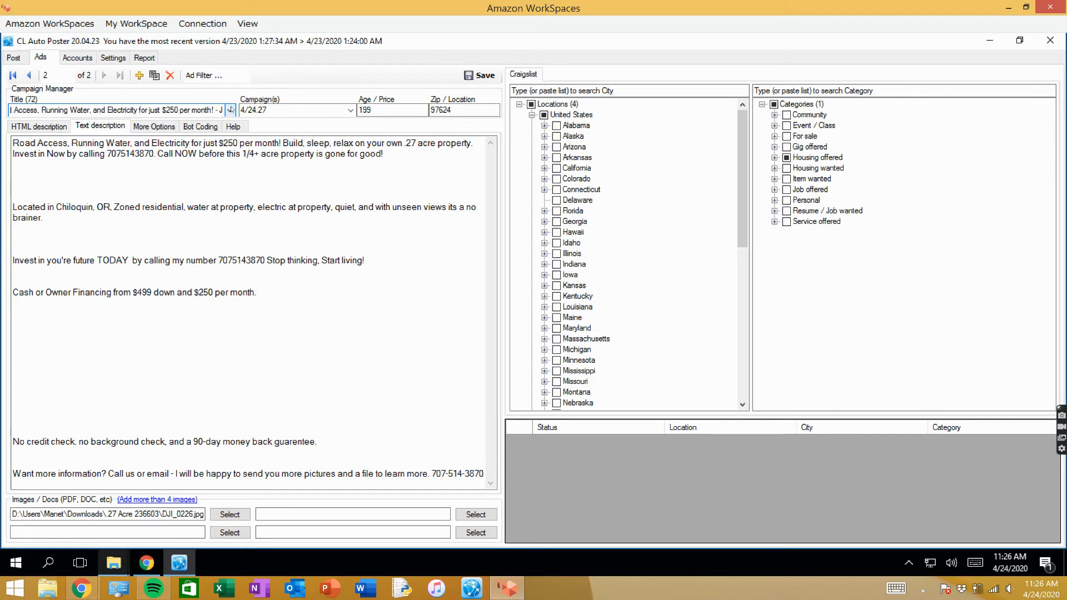
key(BackSpace)
text(K)
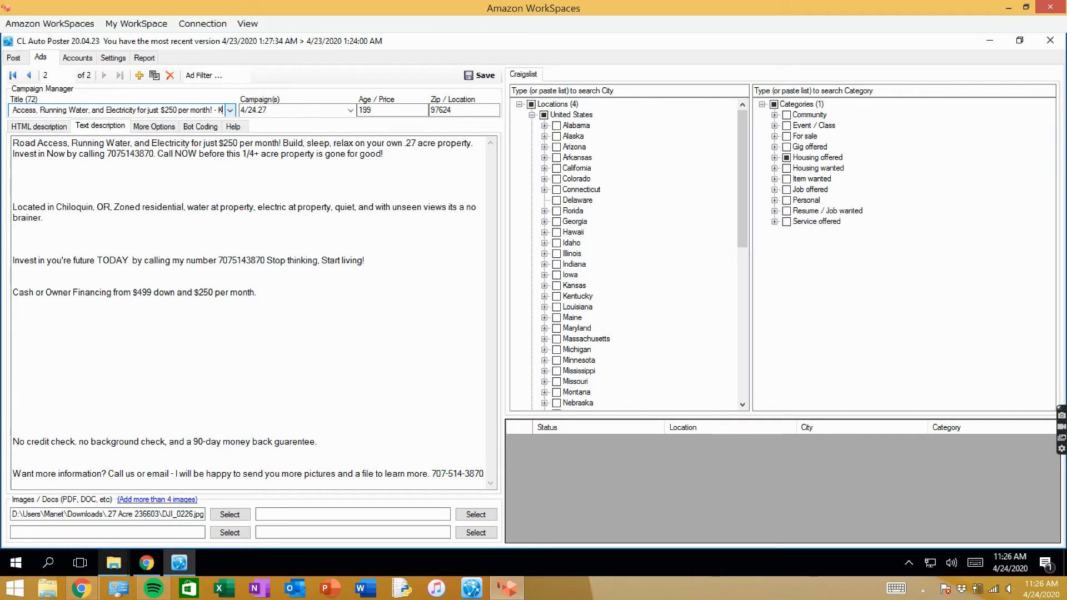
text(lama)
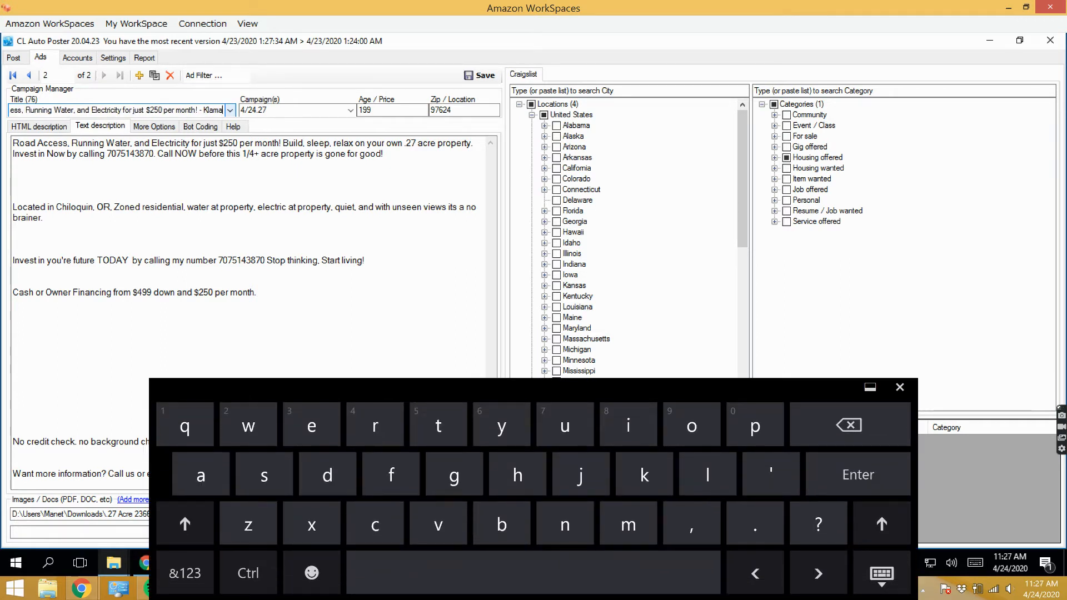
text(th )
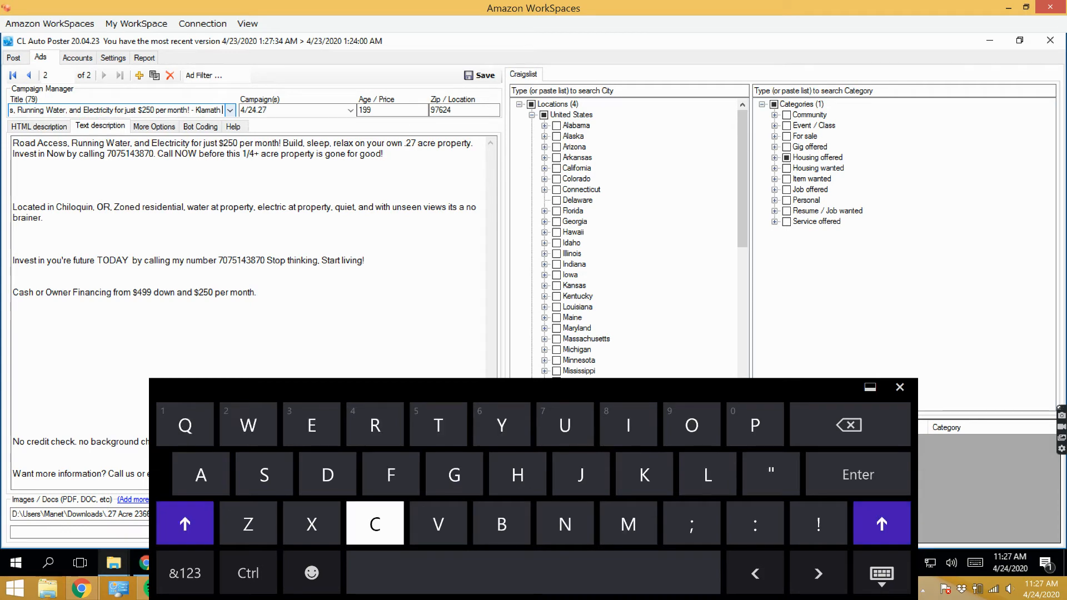
text(County)
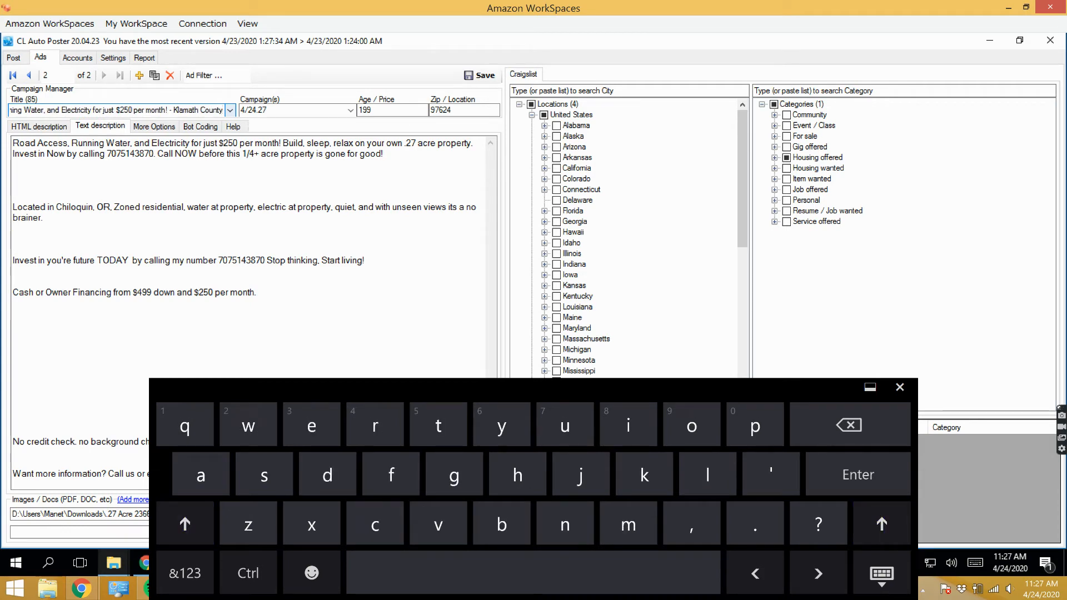
text( - )
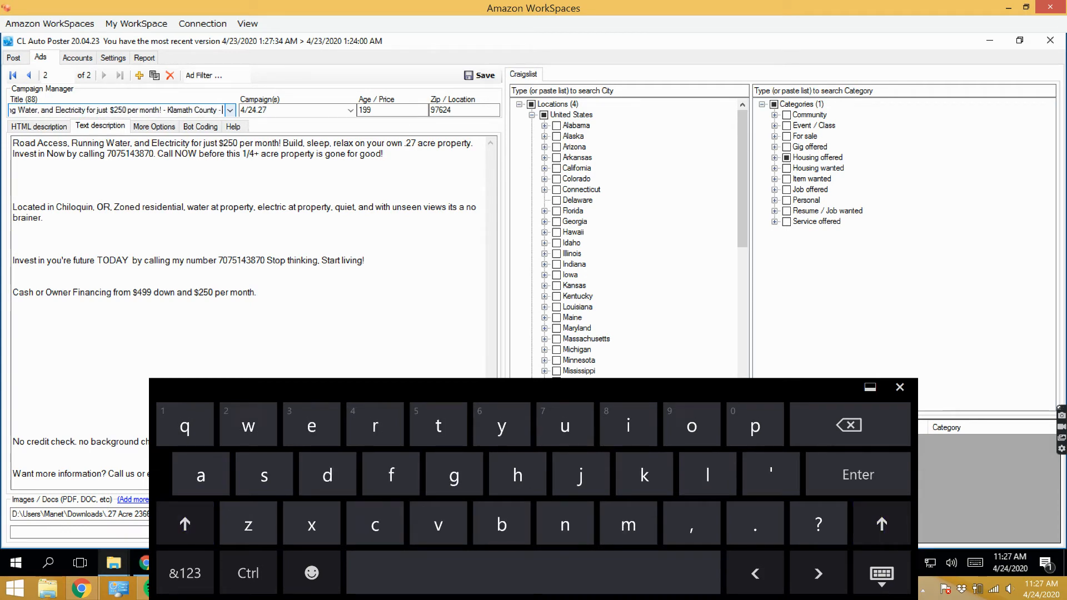
text(Sel)
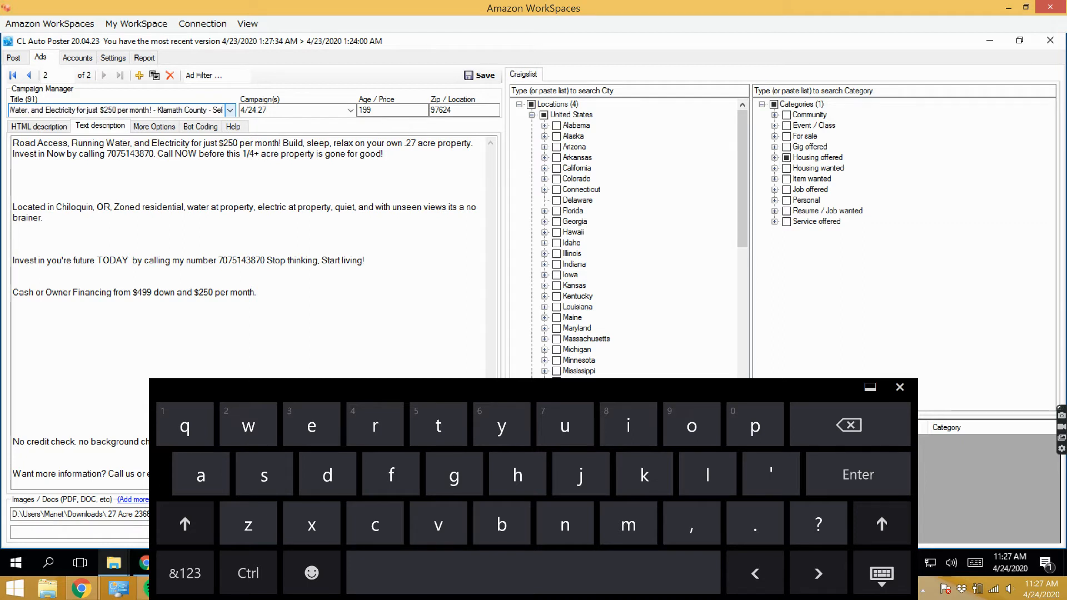
text(ler Fina)
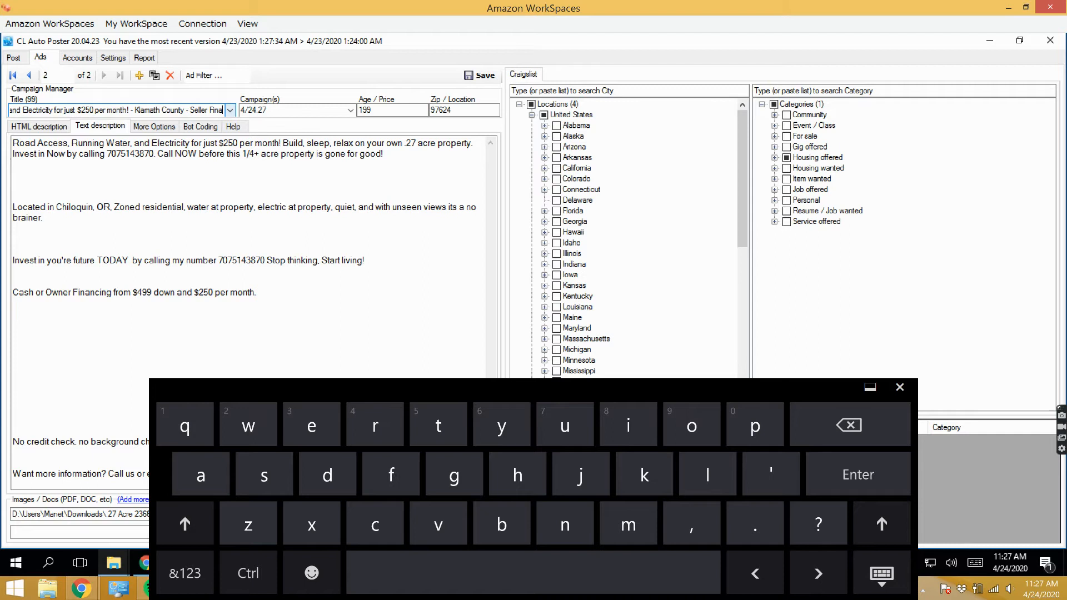
- Add " - Seller Financing" after "Klamath County" in the ad's title and save the ad
key(BackSpace)
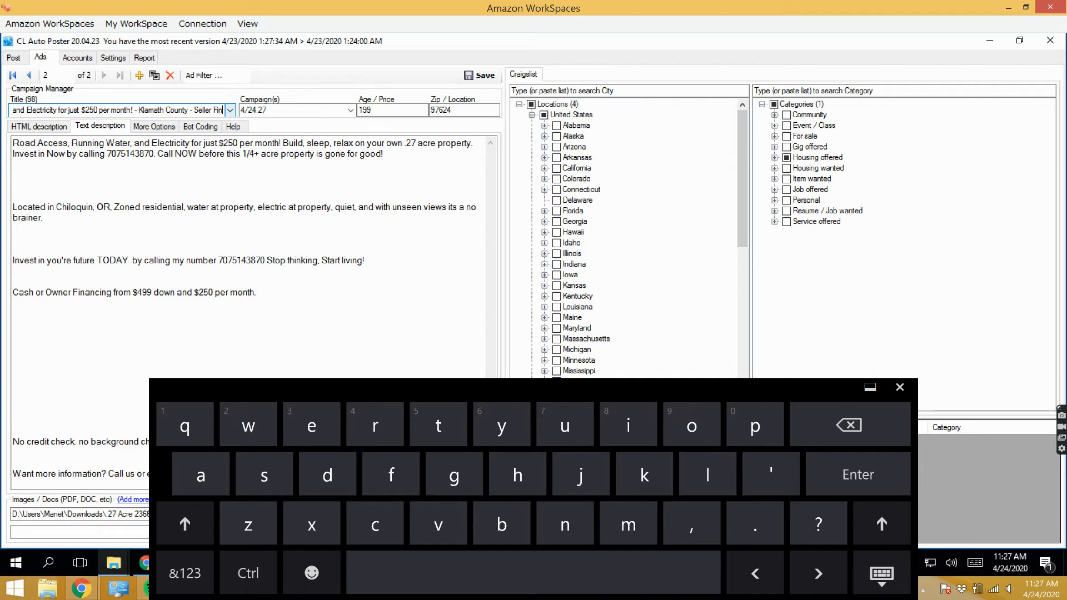
text(ncing)
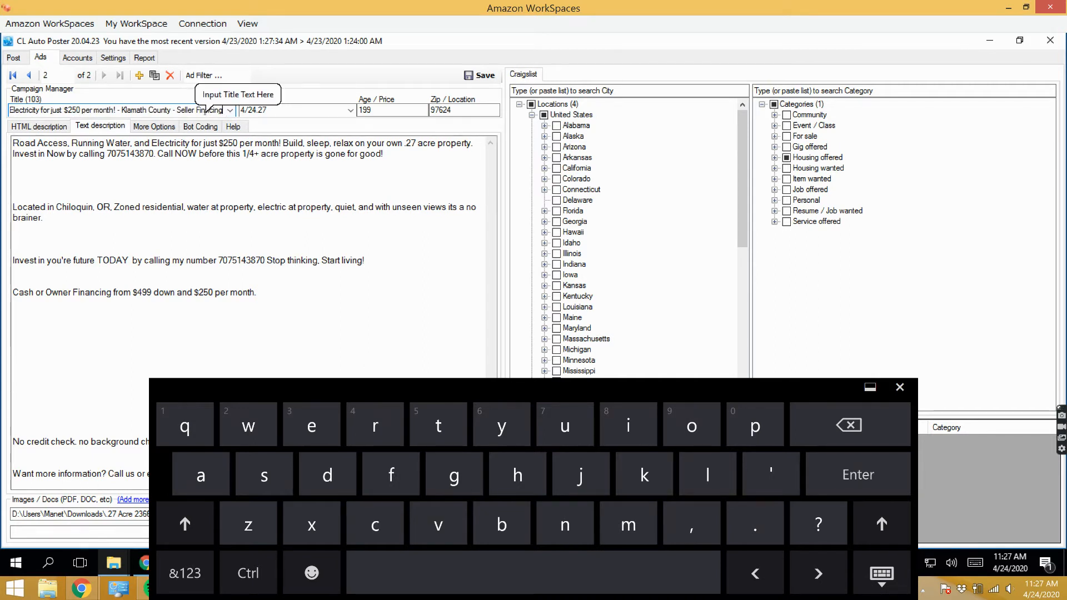
click(306, 208)
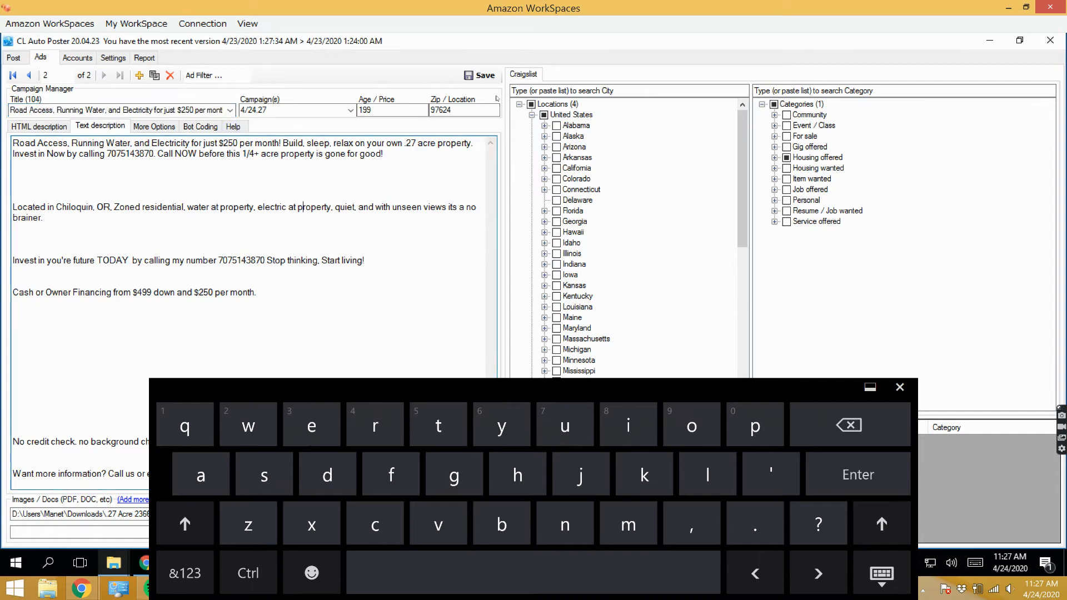
click(483, 76)
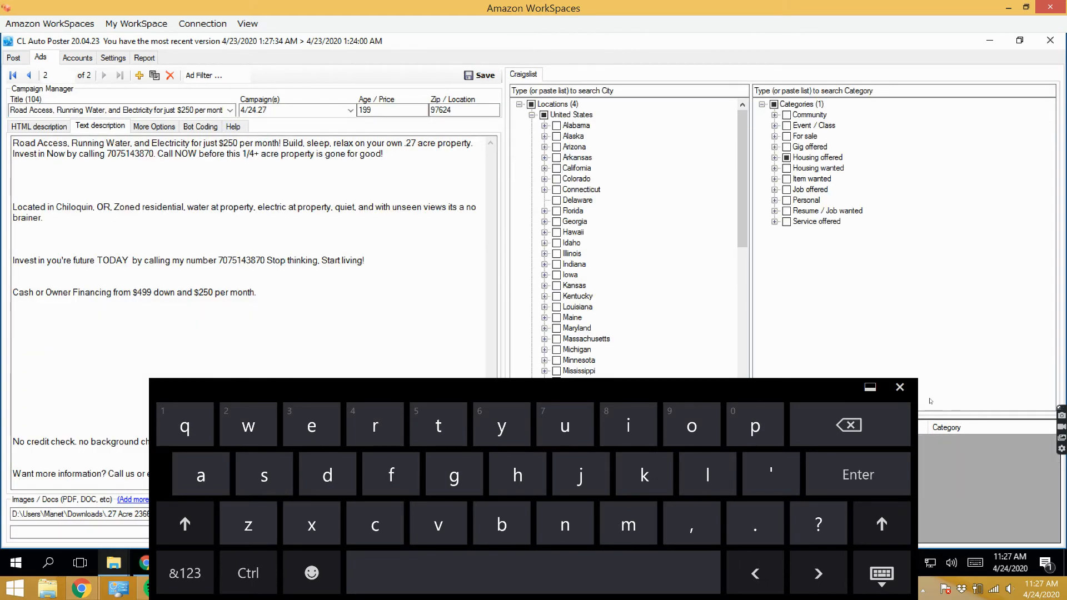
click(900, 388)
- Under Oregon, deselect Bend, Eugene, Klamath Falls and Medford-ashland-klamath, and select Oregon Coast, Roseburg and Salem as the ad's target cities
drag(743, 213, 758, 397)
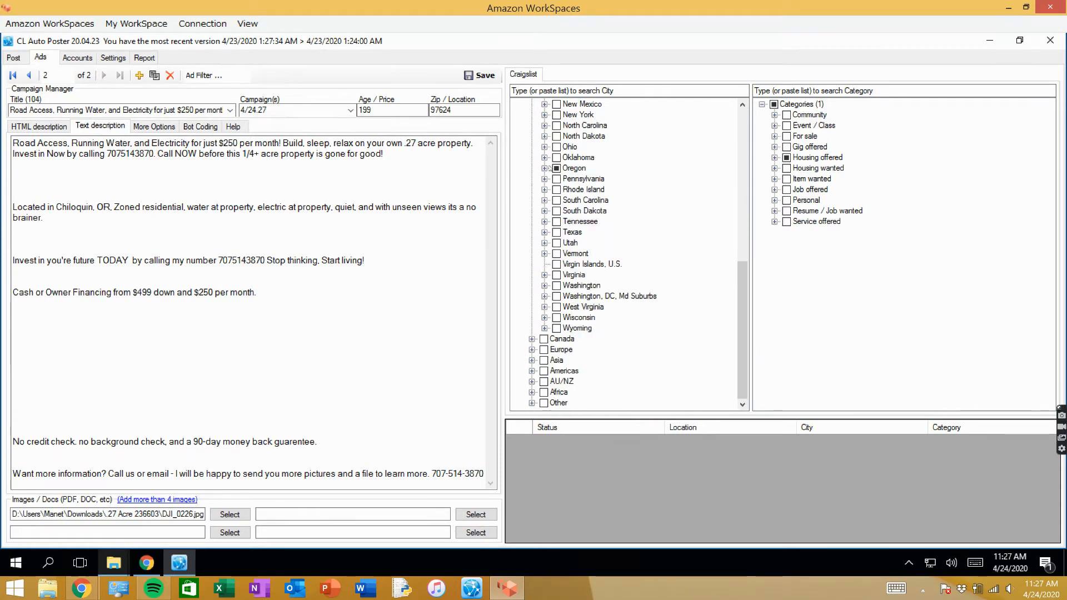
click(546, 169)
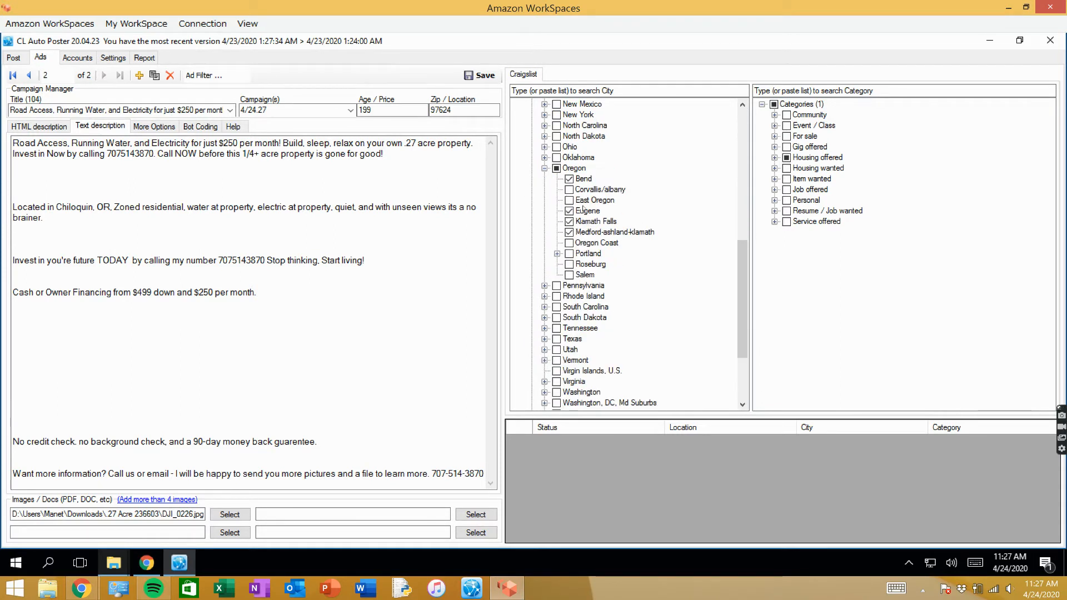
click(569, 232)
click(569, 211)
click(569, 221)
click(569, 179)
click(569, 274)
click(569, 264)
click(570, 243)
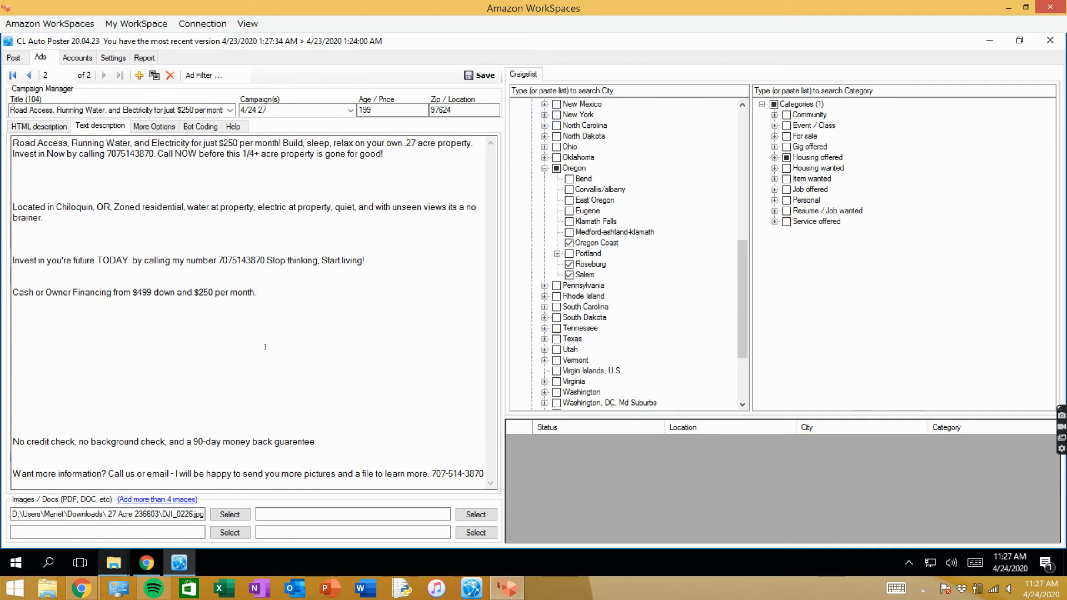
click(227, 517)
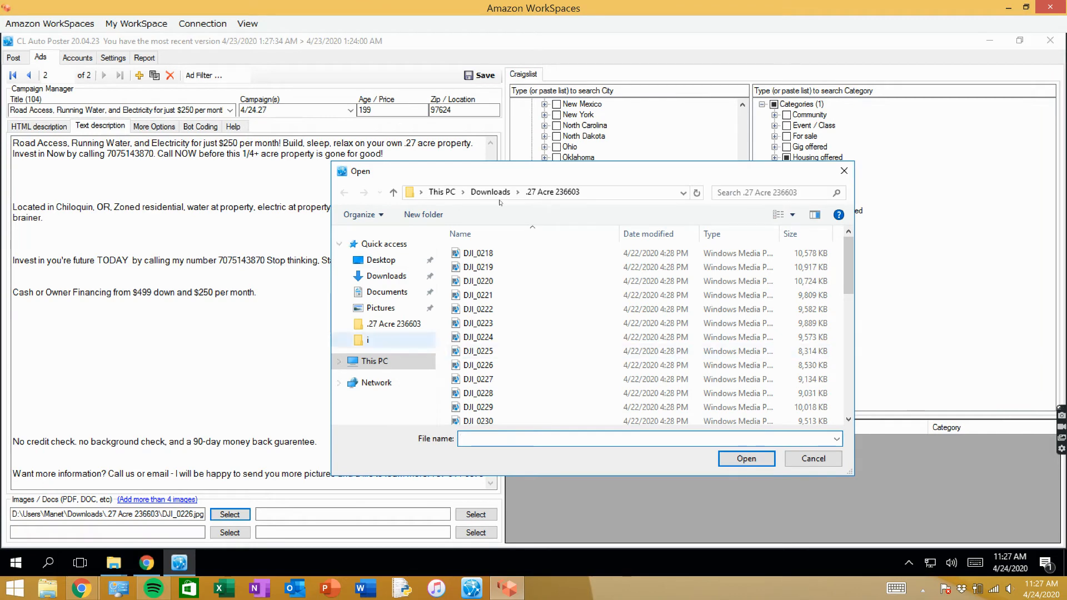
click(497, 193)
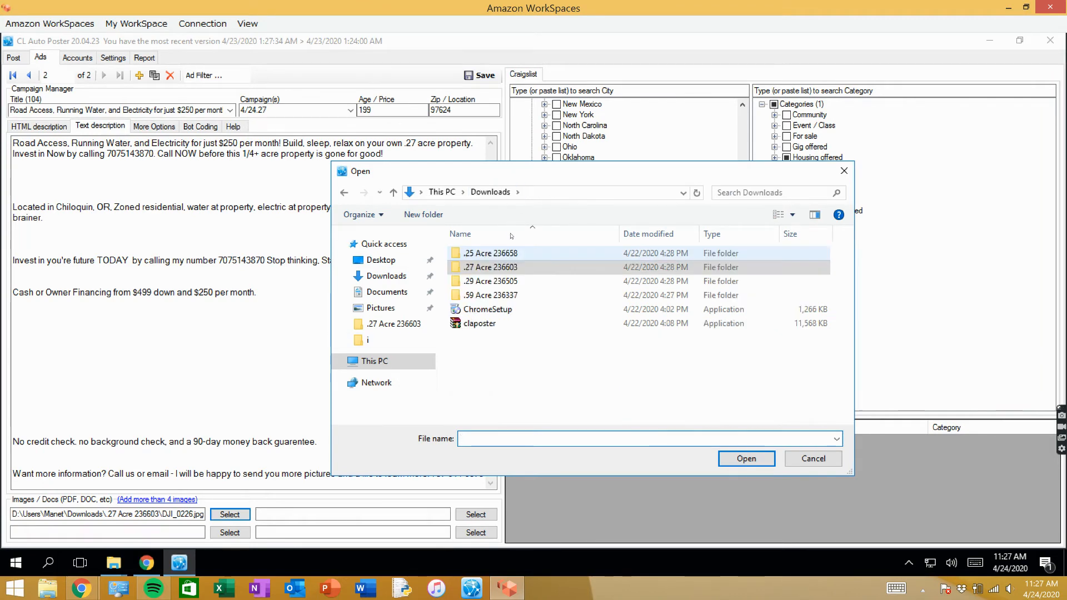
double_click(505, 269)
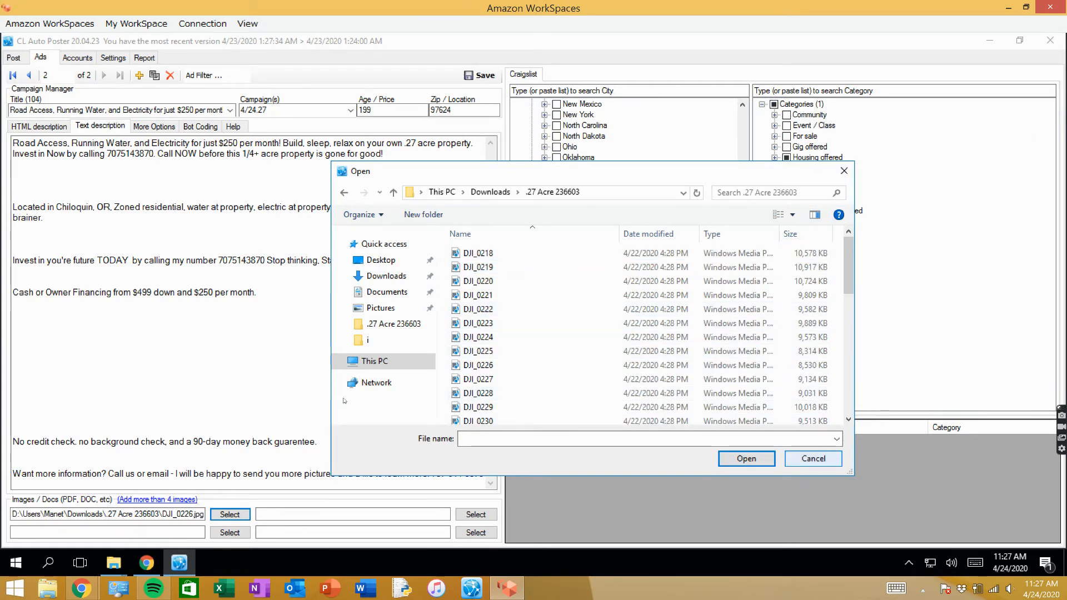
click(813, 458)
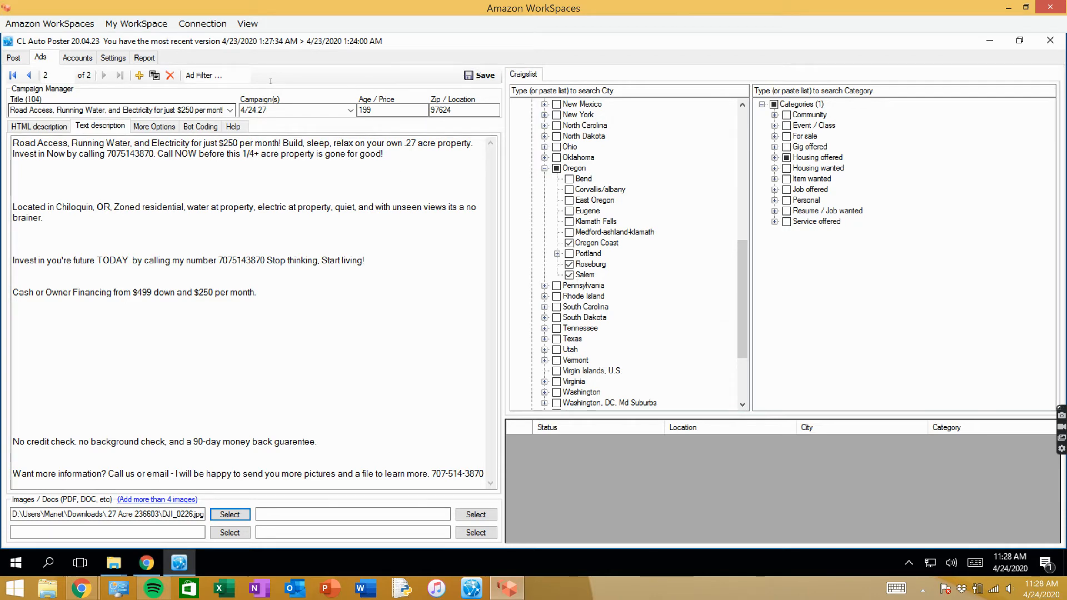
- Save the ad with its new cities and start posting campaign 4/24.27
double_click(215, 110)
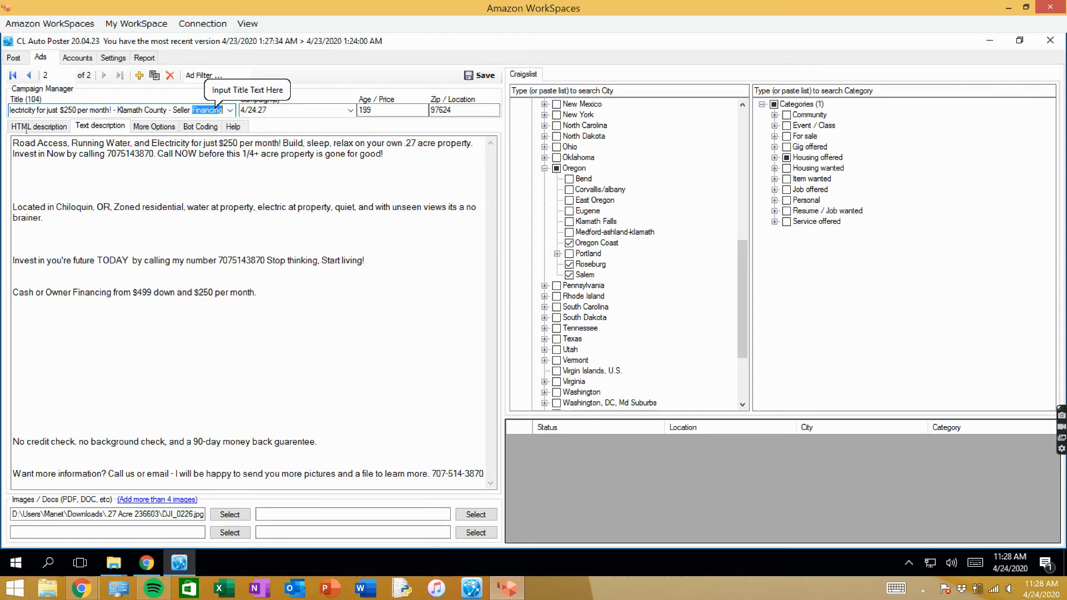
click(209, 174)
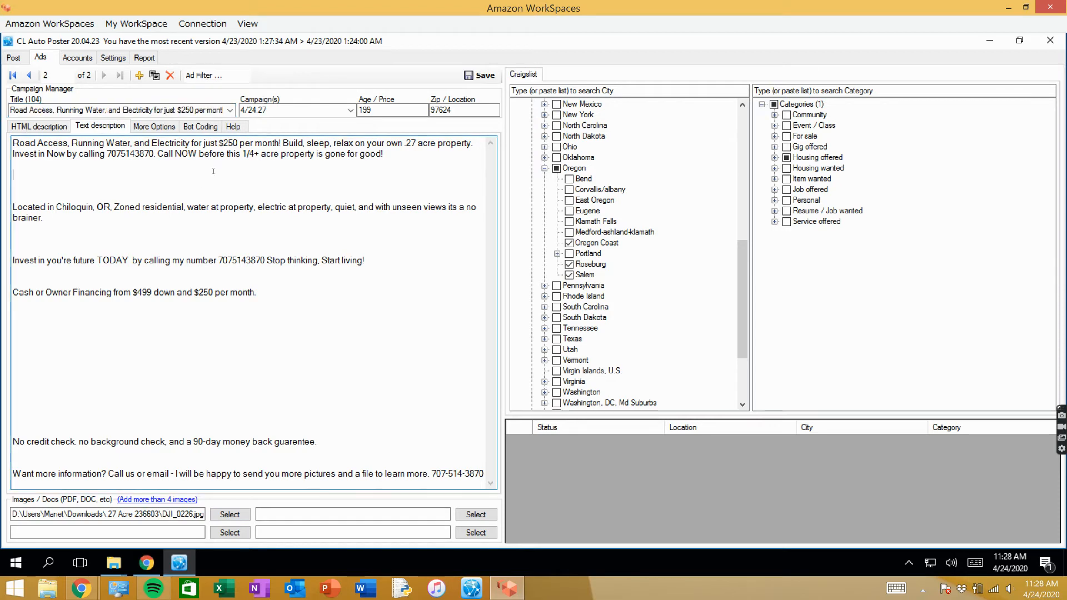
click(481, 76)
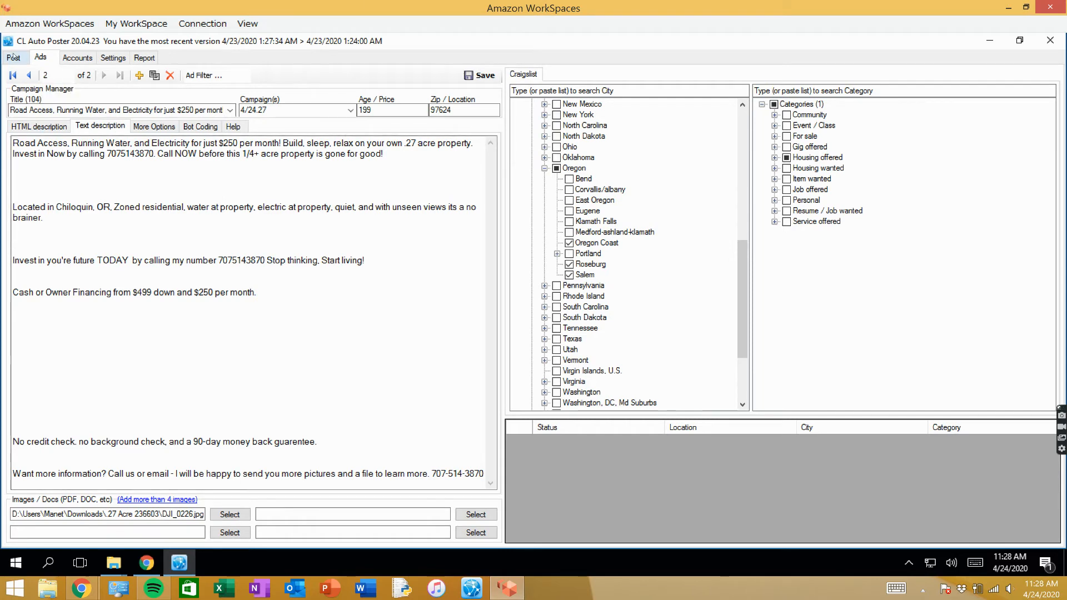
click(13, 57)
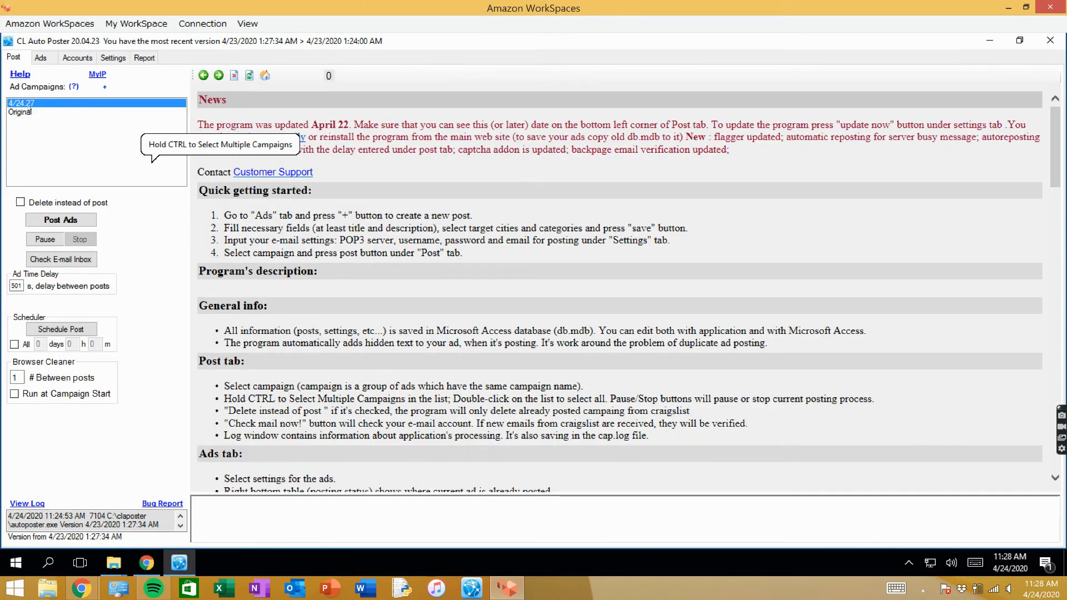
click(62, 224)
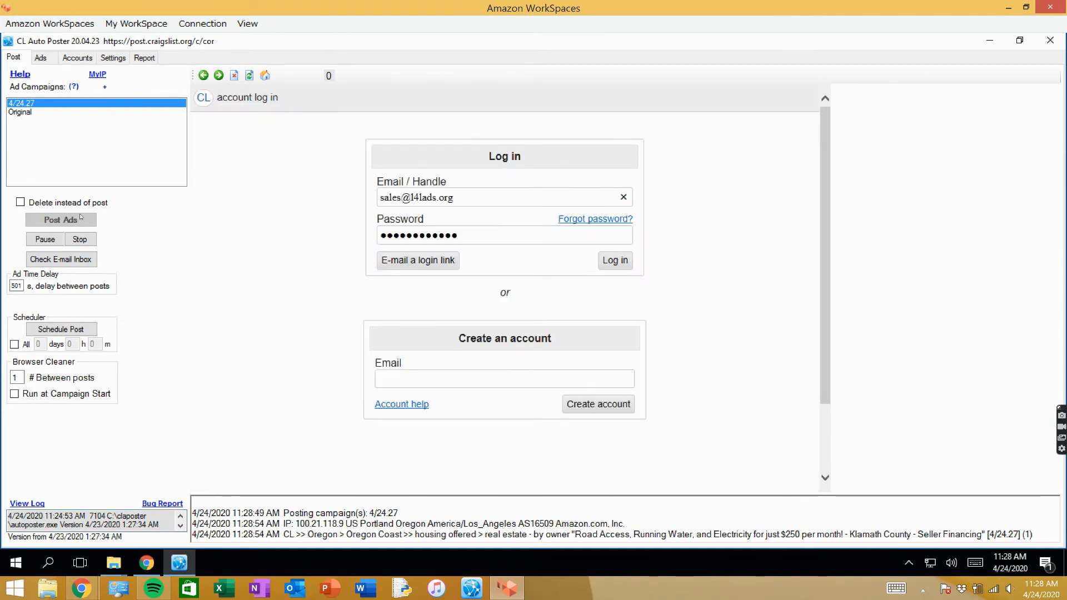
- Duplicate the 4/24.27 ad and set the copy's campaign to 4/24.59
click(40, 58)
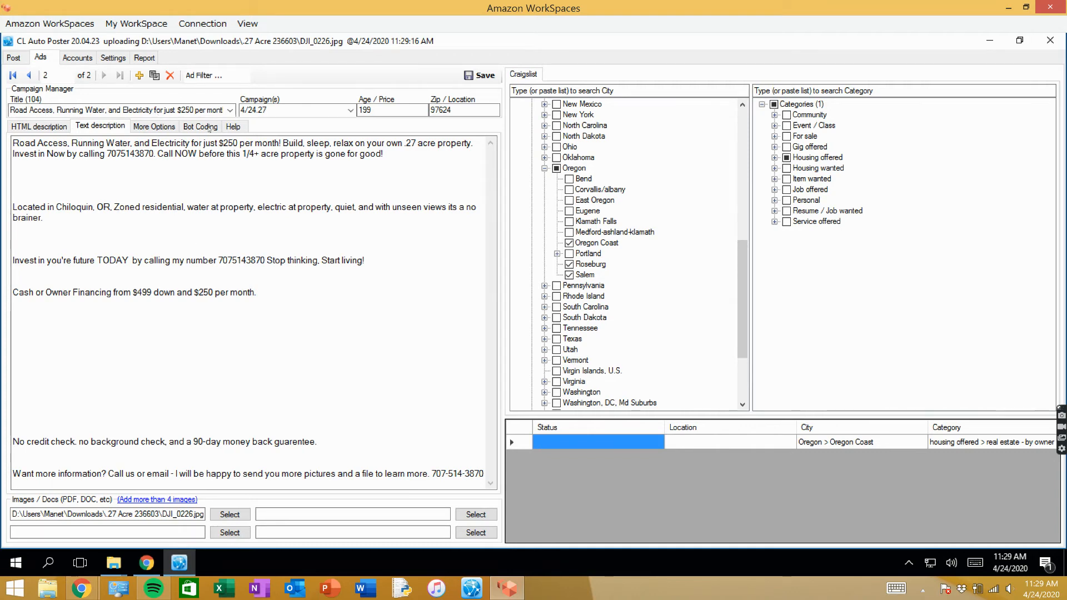
click(155, 76)
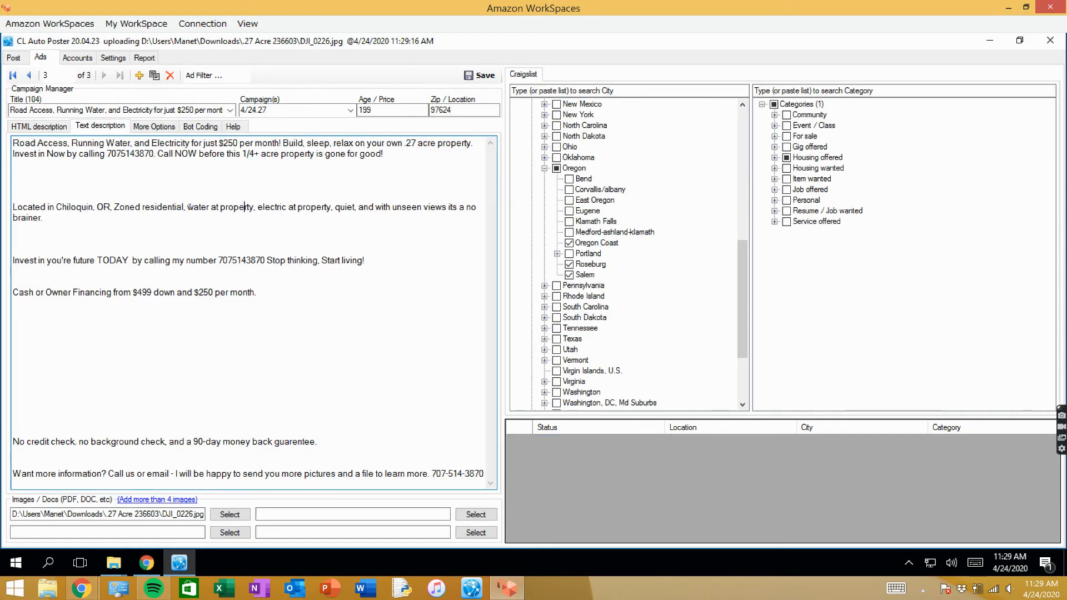
click(289, 110)
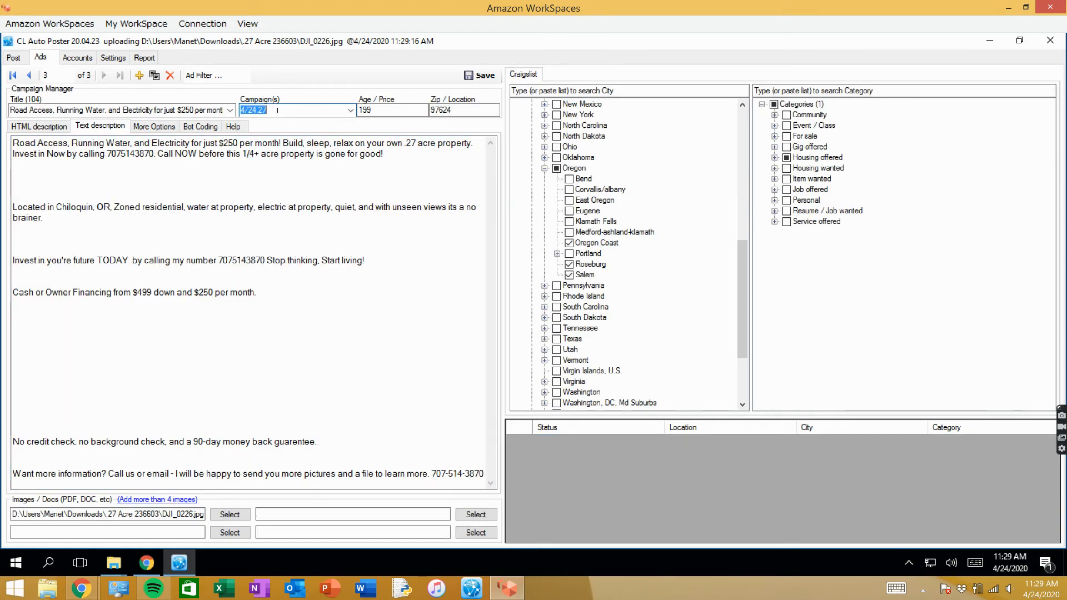
click(283, 111)
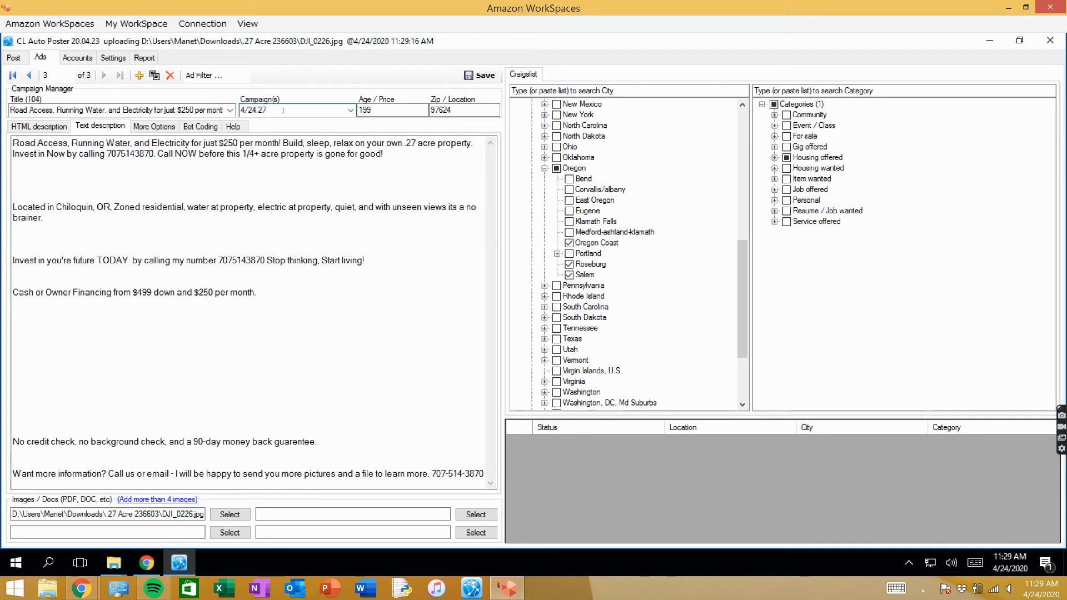
key(BackSpace)
key(BackSpace)
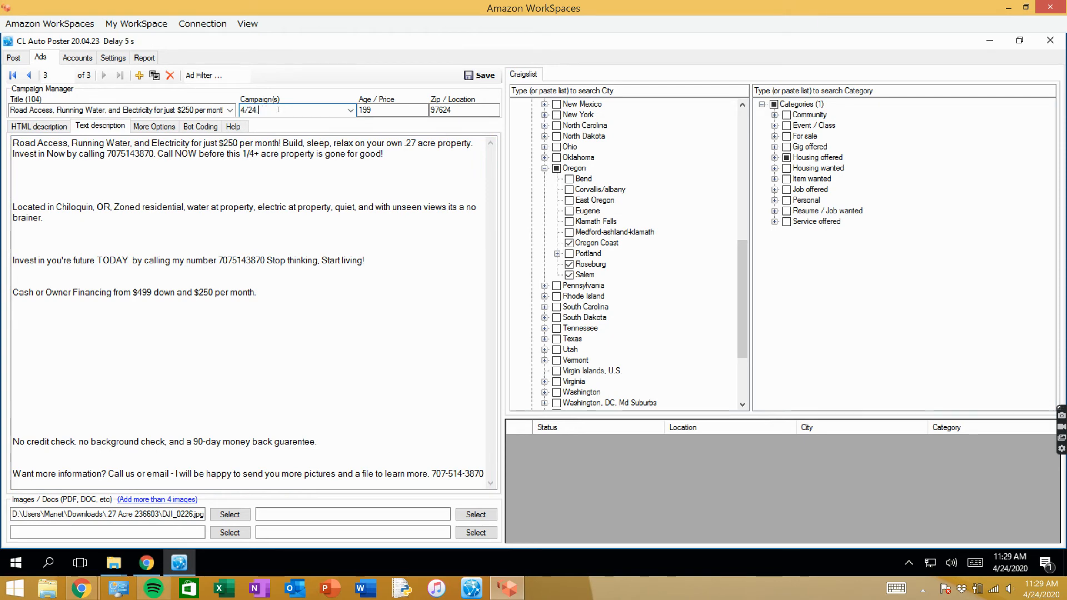
text(5)
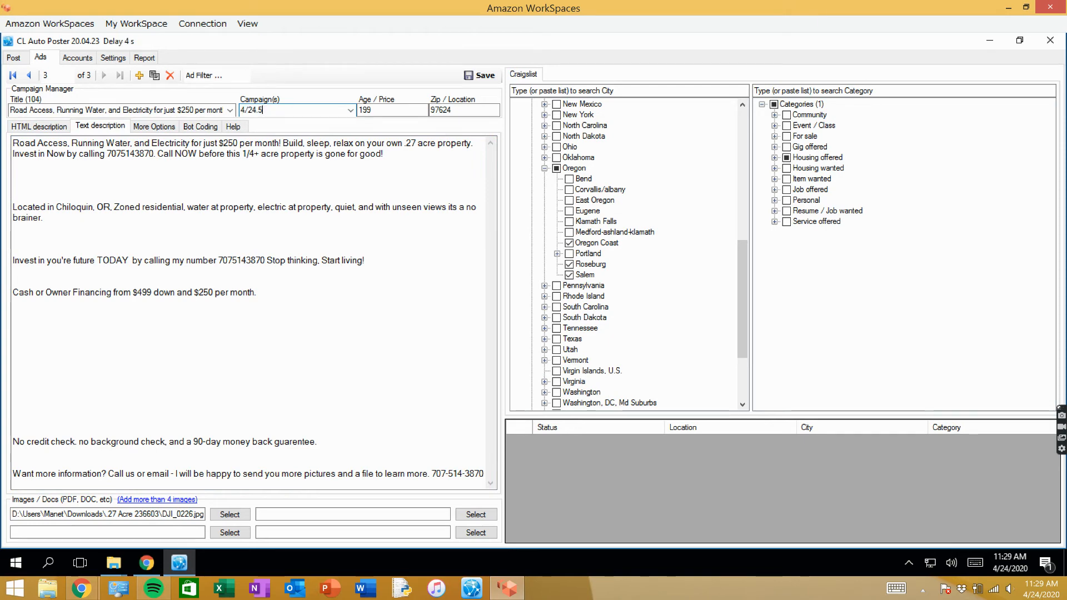
click(287, 109)
click(281, 111)
click(264, 109)
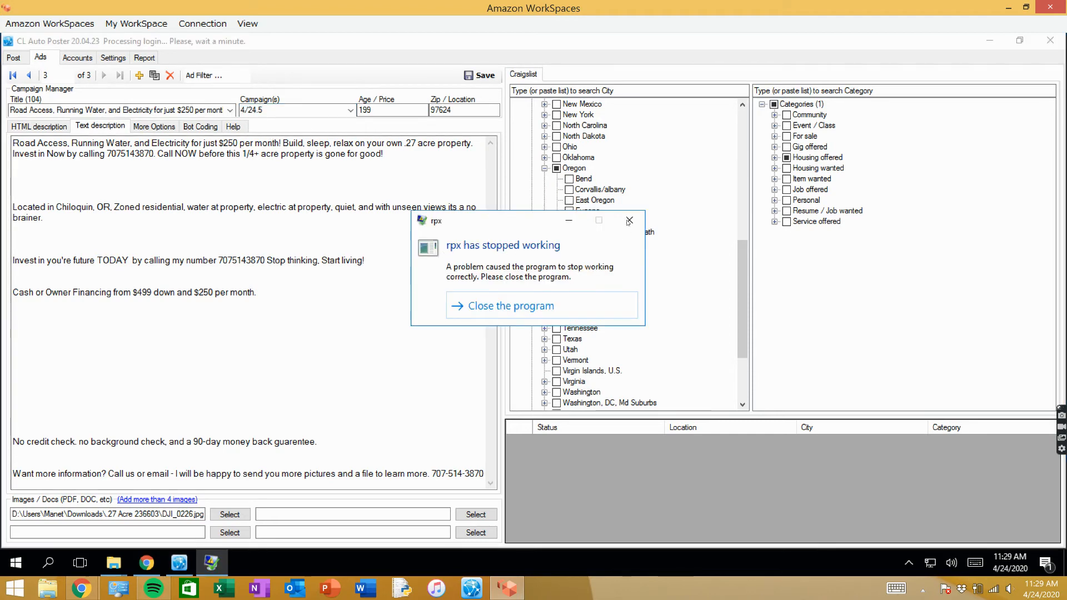
click(629, 221)
click(277, 109)
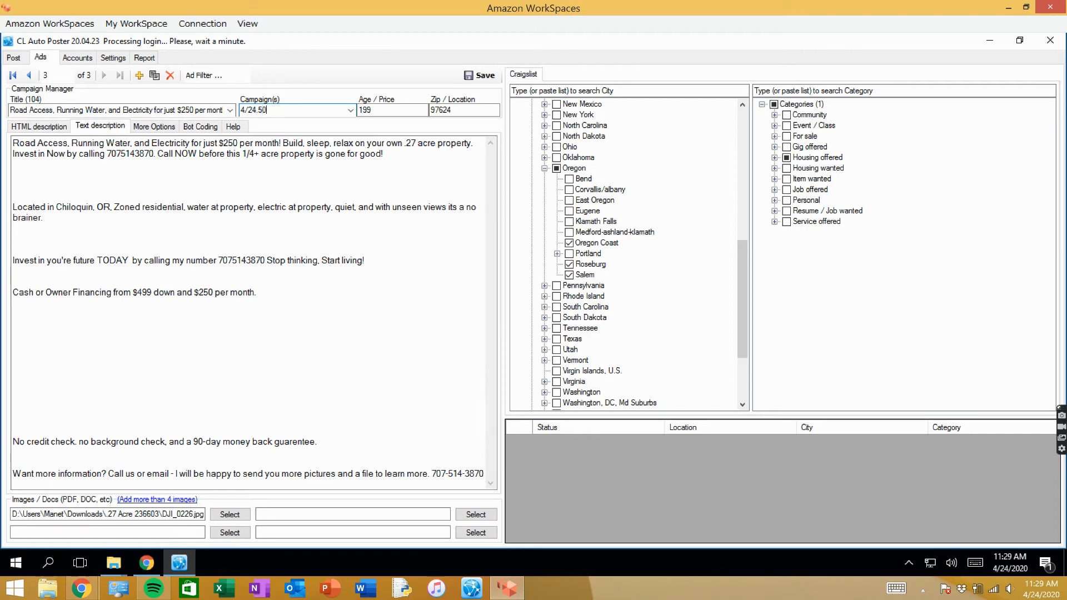
text(0)
key(BackSpace)
text(9)
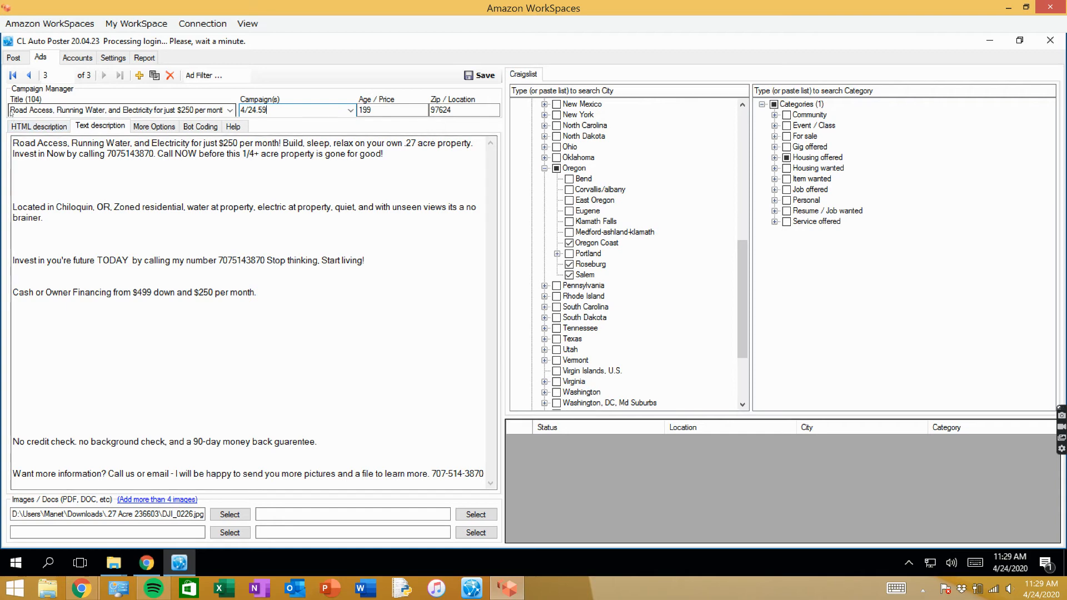
- Replace the opening phrase of the text description, up to "$250 per month", with "Start your BEE KEEPING hobby on your"
drag(18, 145, 279, 144)
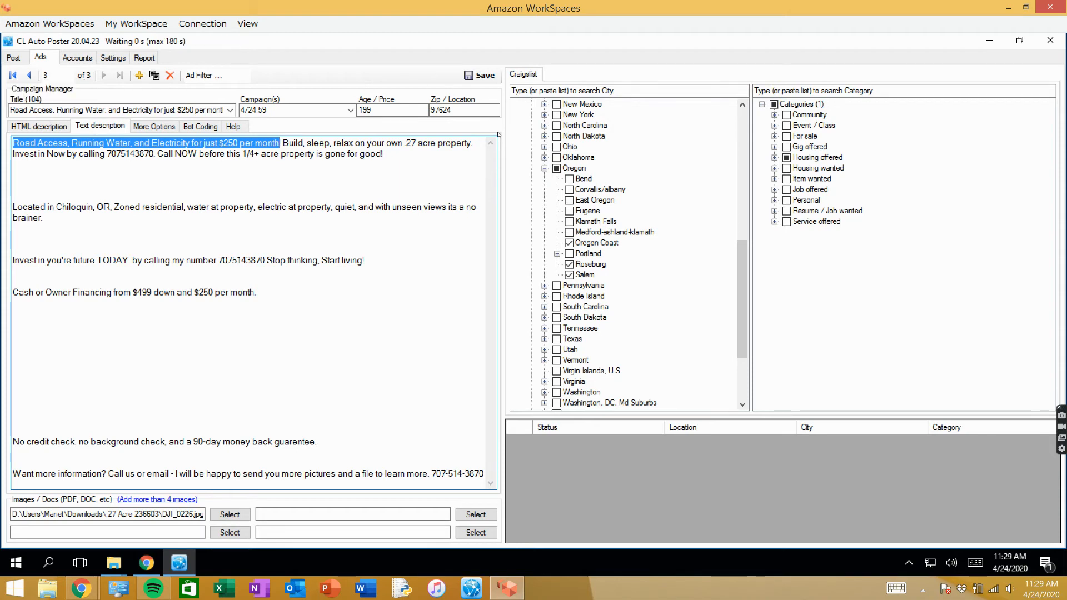
key(BackSpace)
text(Start yoo)
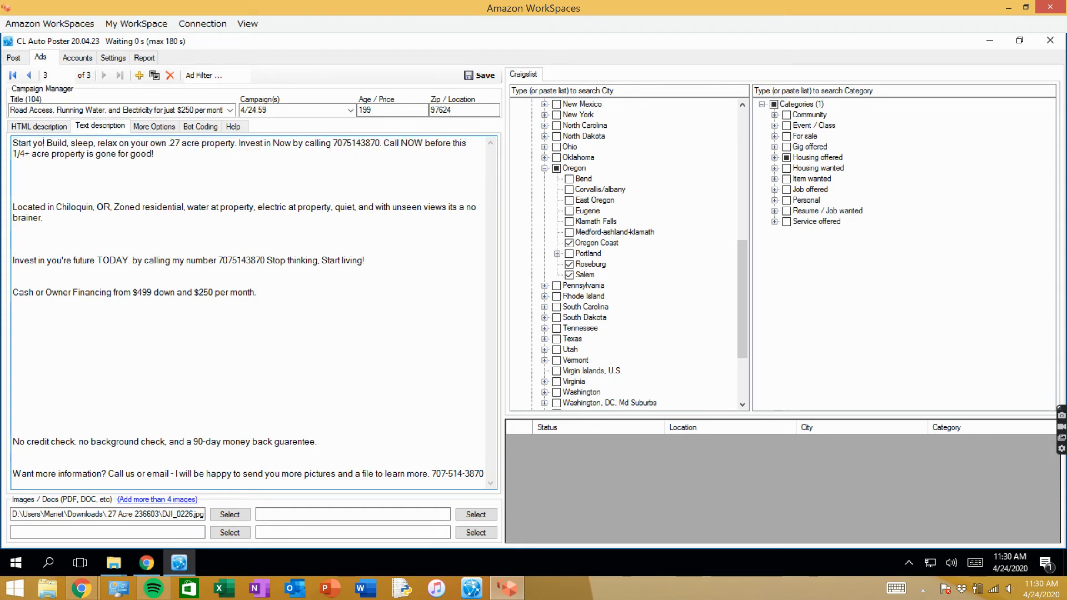
key(BackSpace)
text(ur BEE)
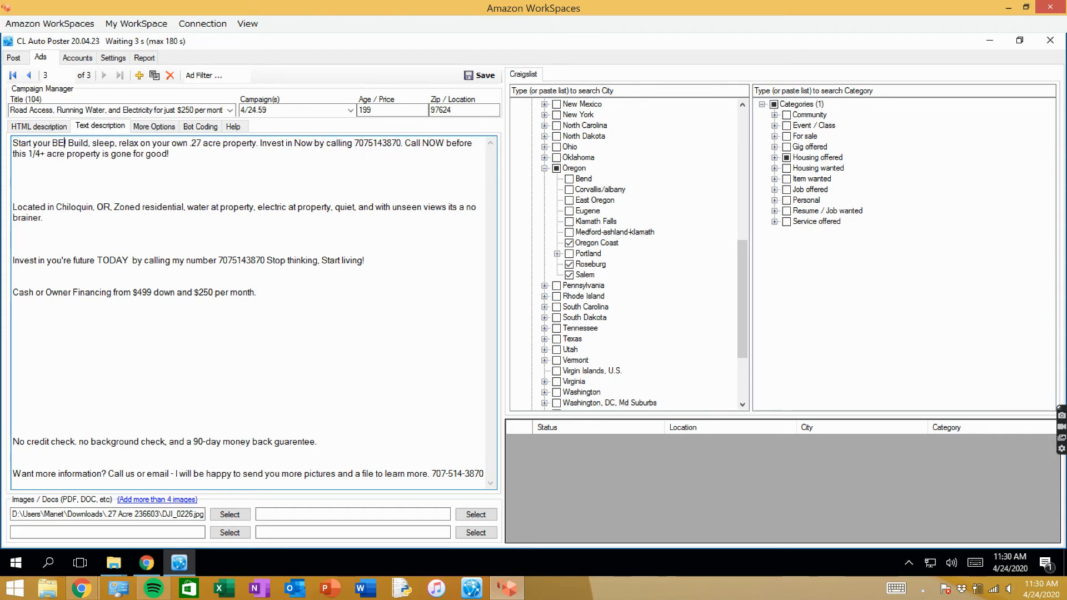
text( K)
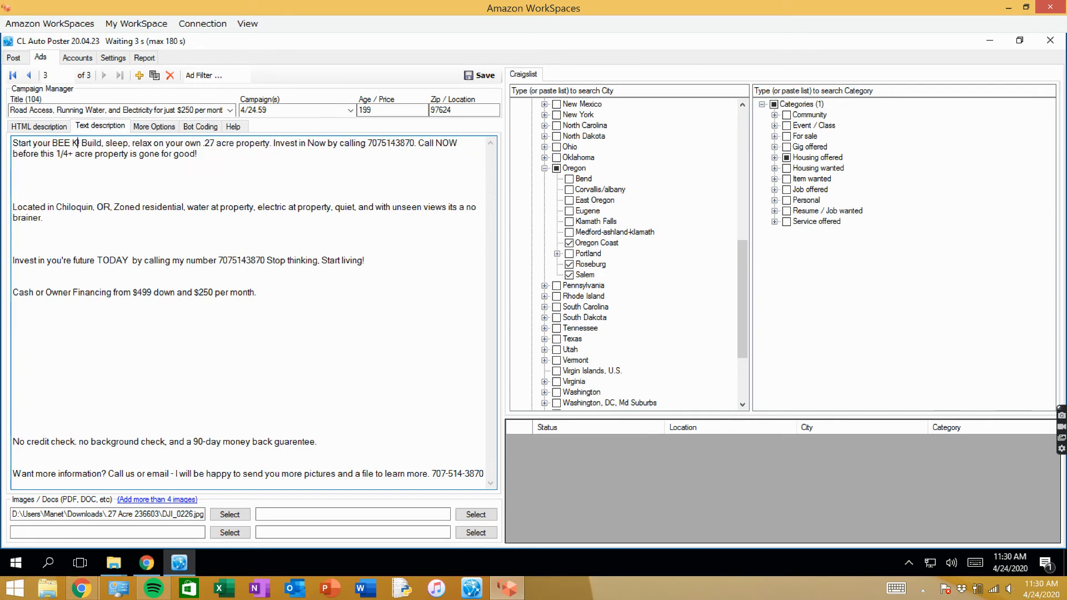
text(EEPING ho)
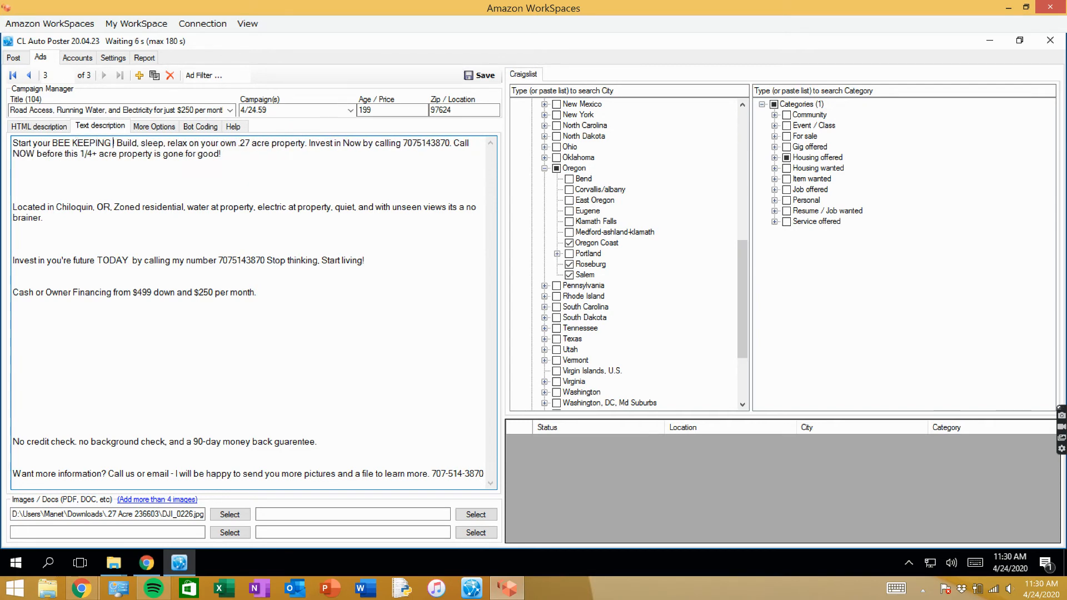
text(bby on your)
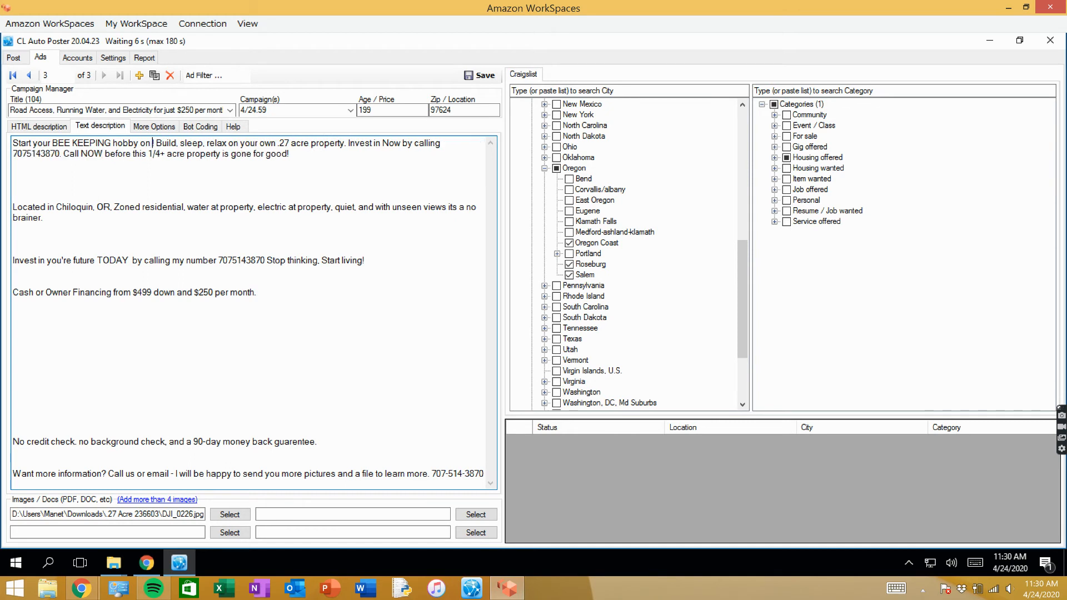
key(BackSpace)
key(BackSpace)
key(BackSpace)
text(our )
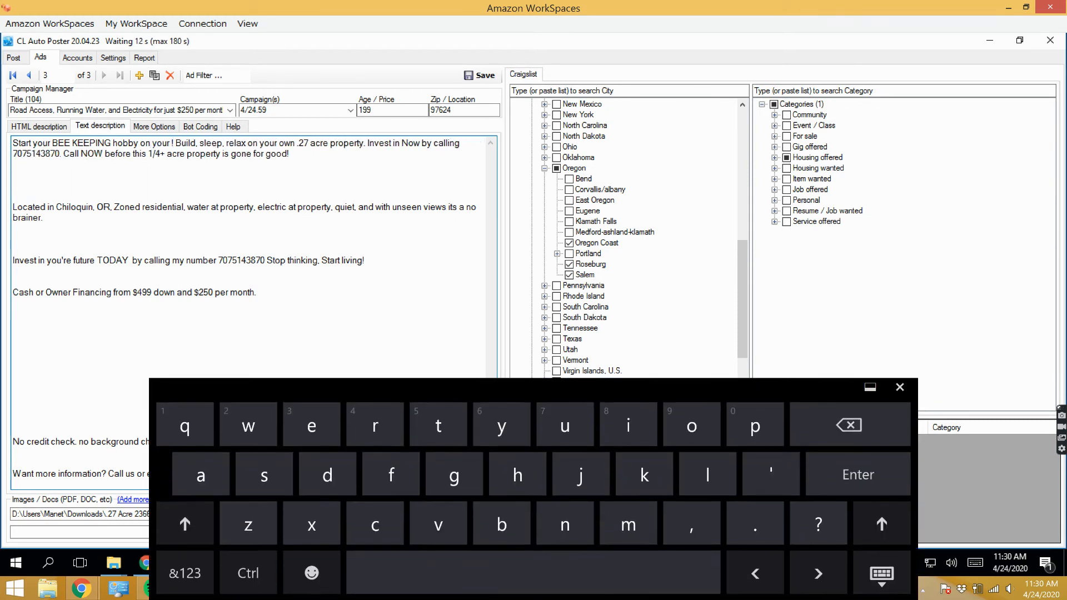
text(very own)
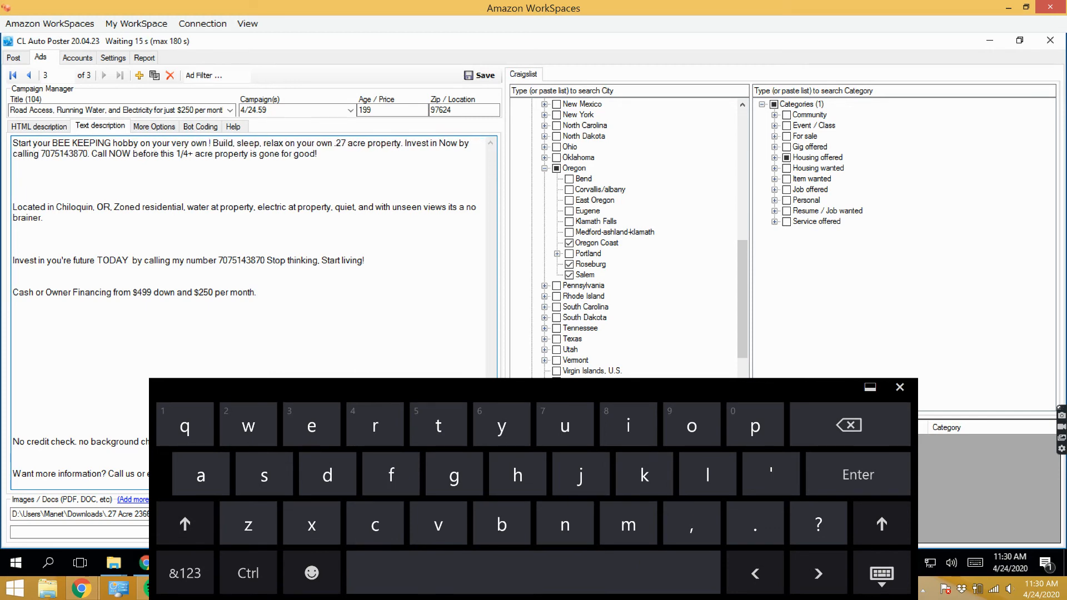
text( 1/2)
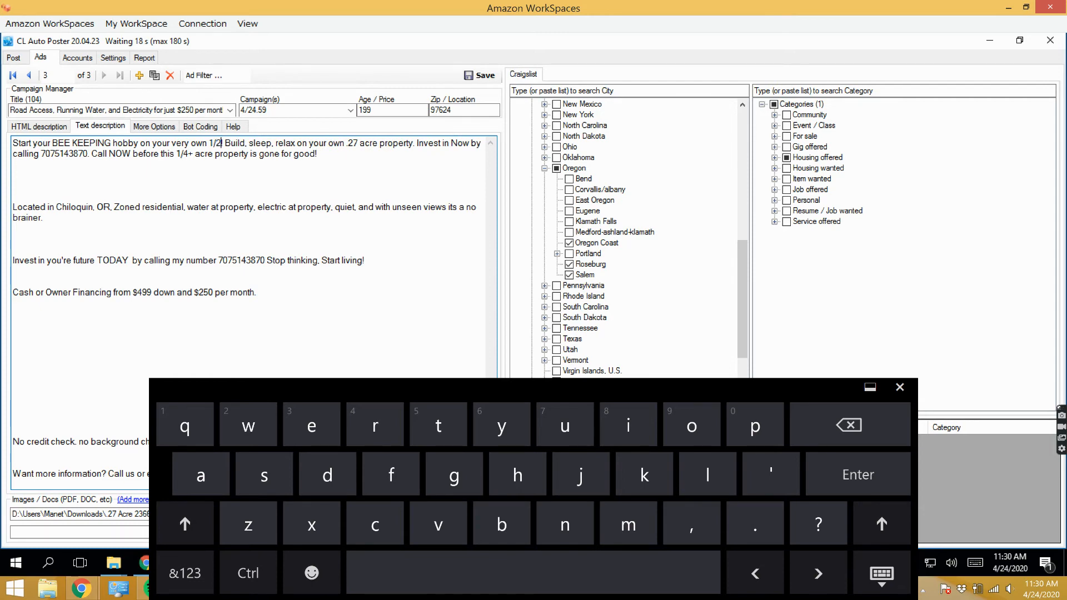
text(+ a)
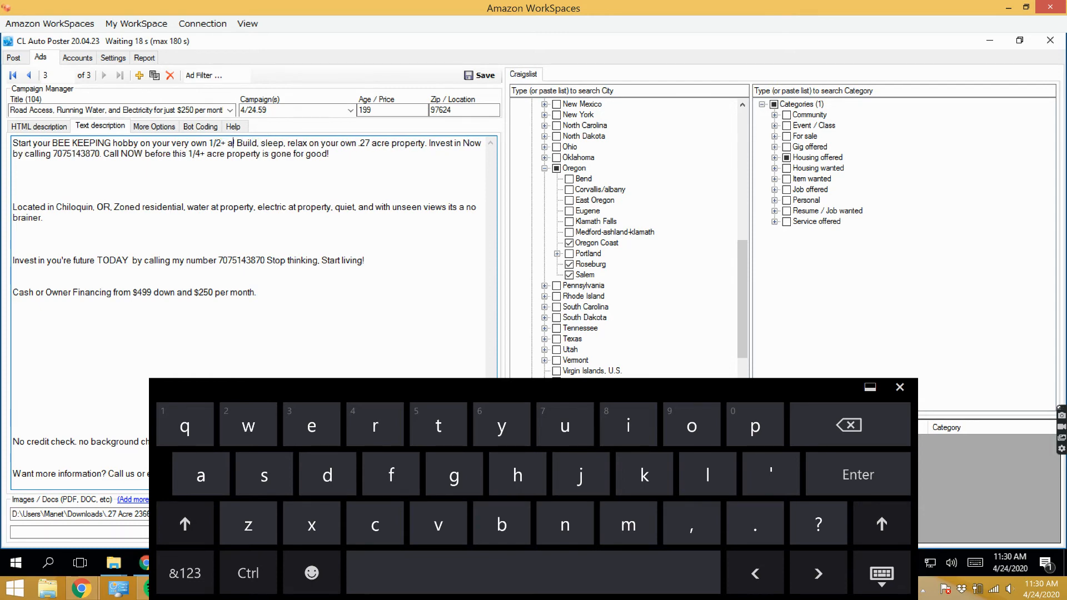
- Complete the description's opening sentence with "very own 1/2+ Acre!"
key(BackSpace)
text(Ac)
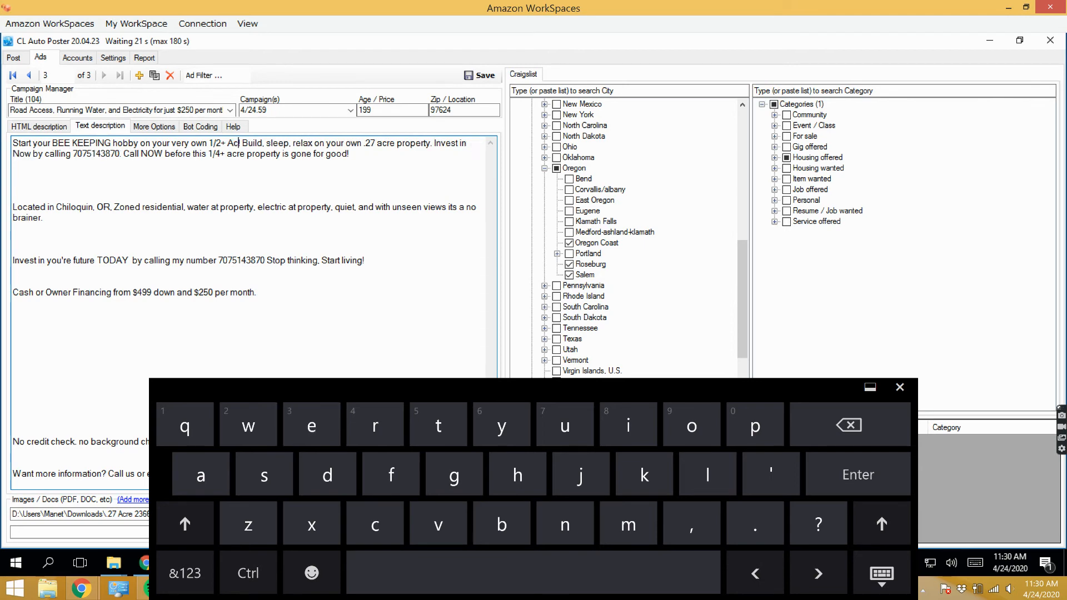
text(re!)
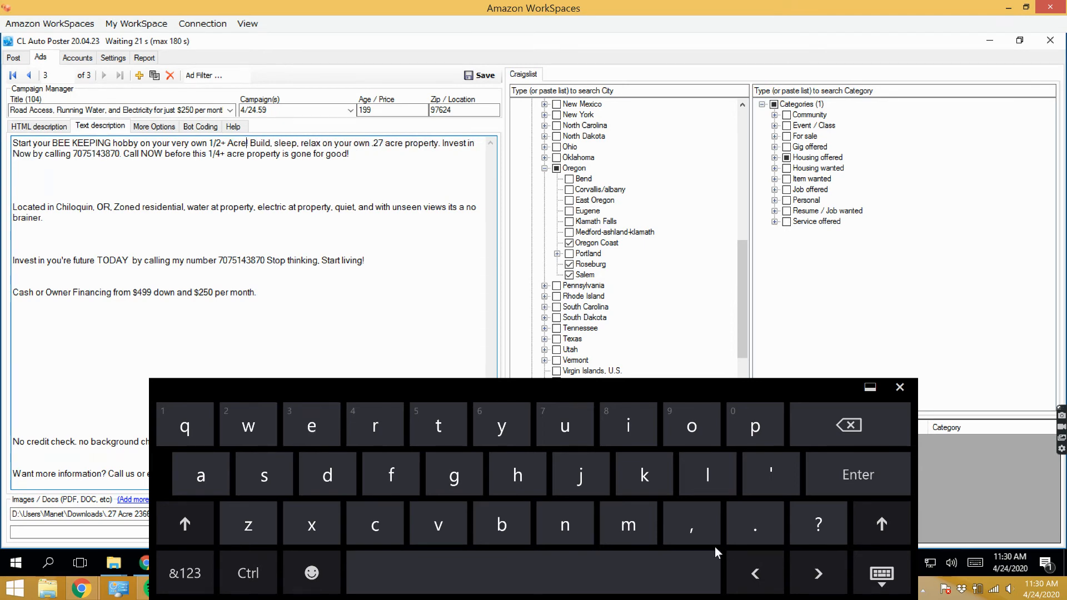
- Change the property size in the first paragraph to .59 acre, and the fraction before "acre property is gone for good" to 1/2+
click(383, 143)
key(BackSpace)
key(BackSpace)
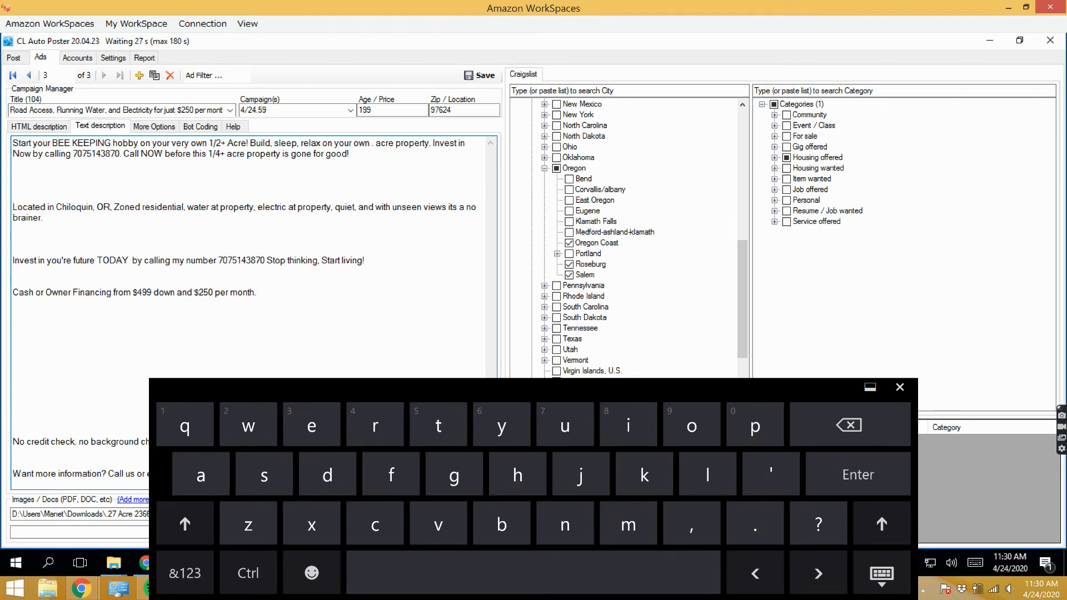
text(59)
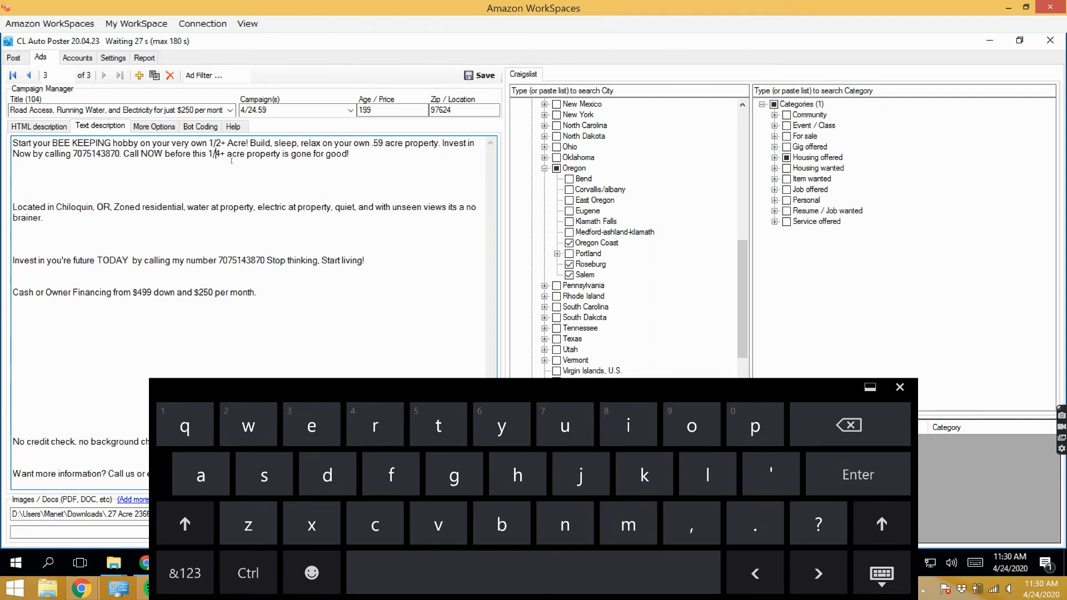
key(BackSpace)
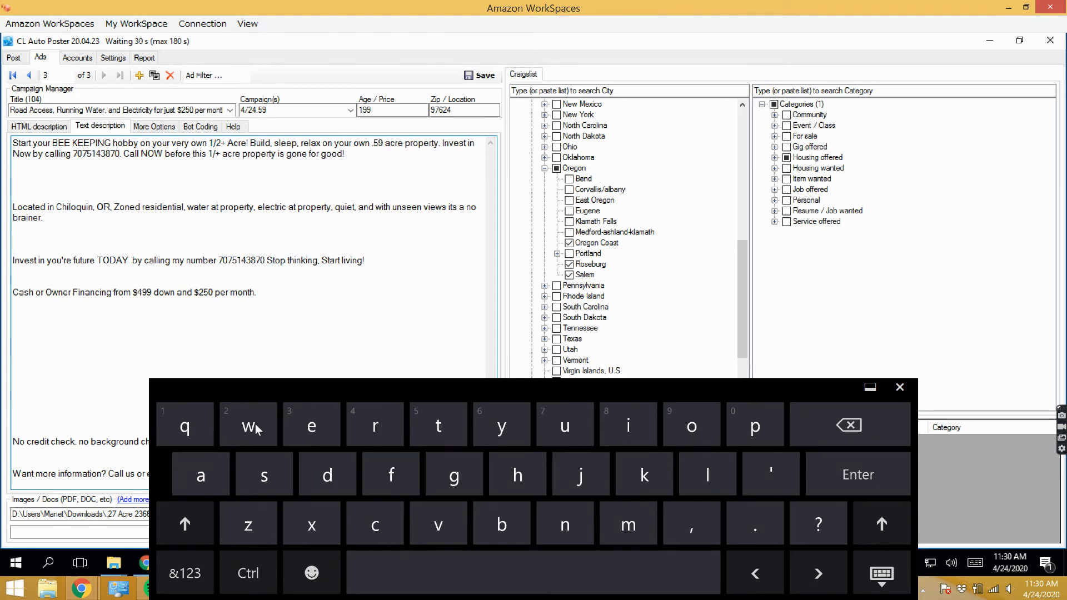
text(2)
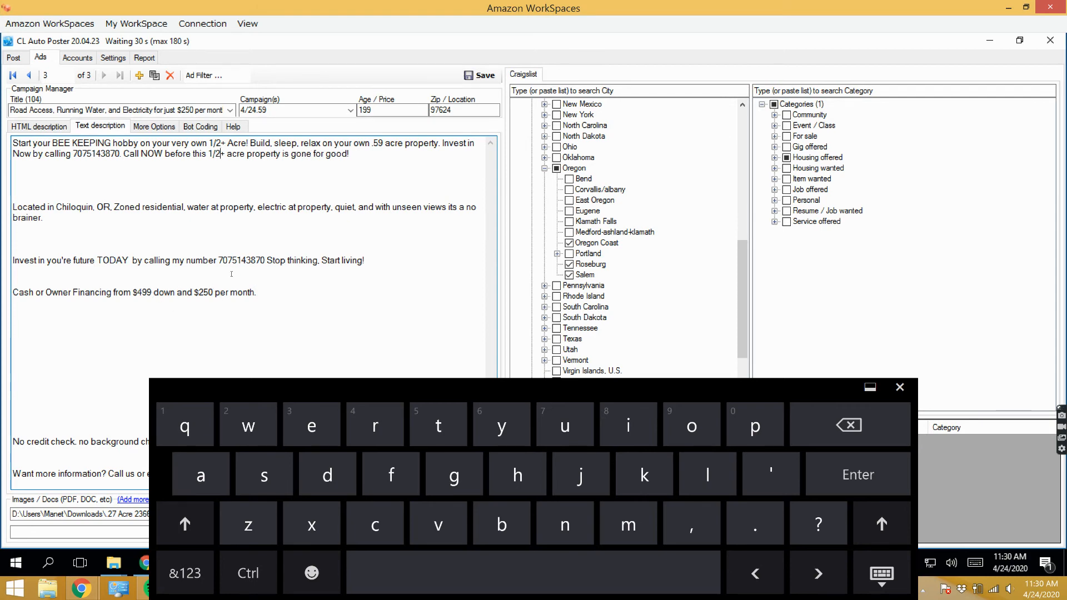
- Set the ad's price to 250 and insert "for just $250/month" after "1/2+ Acre" in the description's opening sentence
double_click(374, 111)
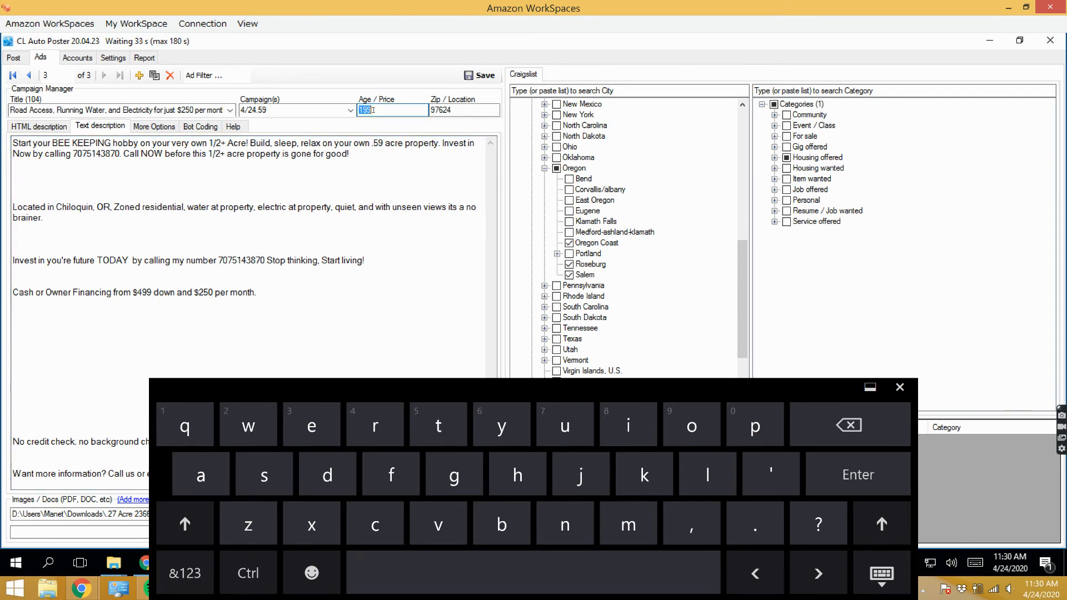
text(250)
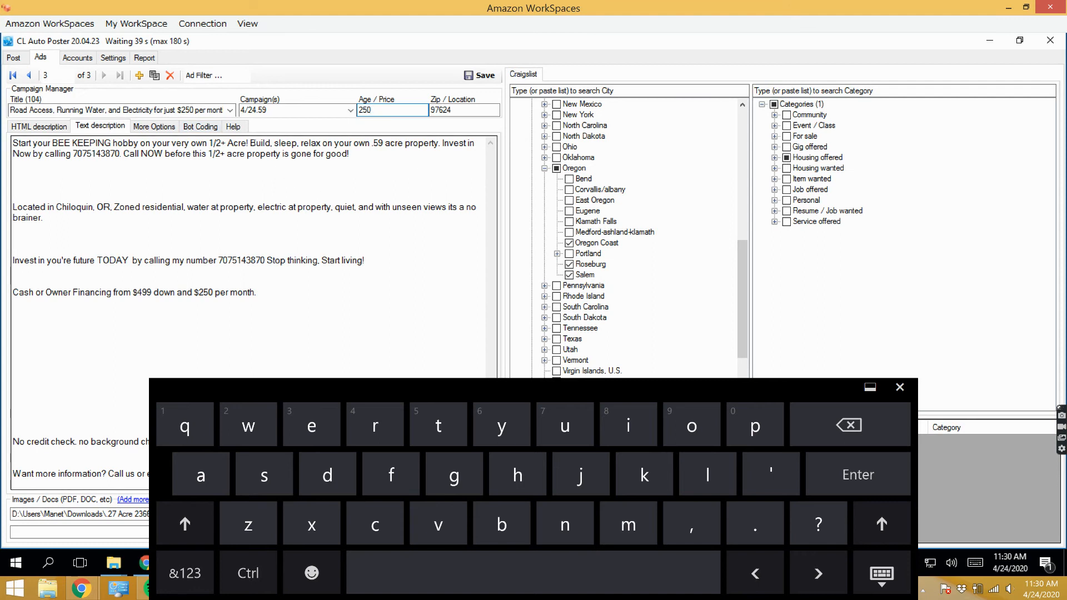
drag(248, 143, 240, 143)
click(246, 143)
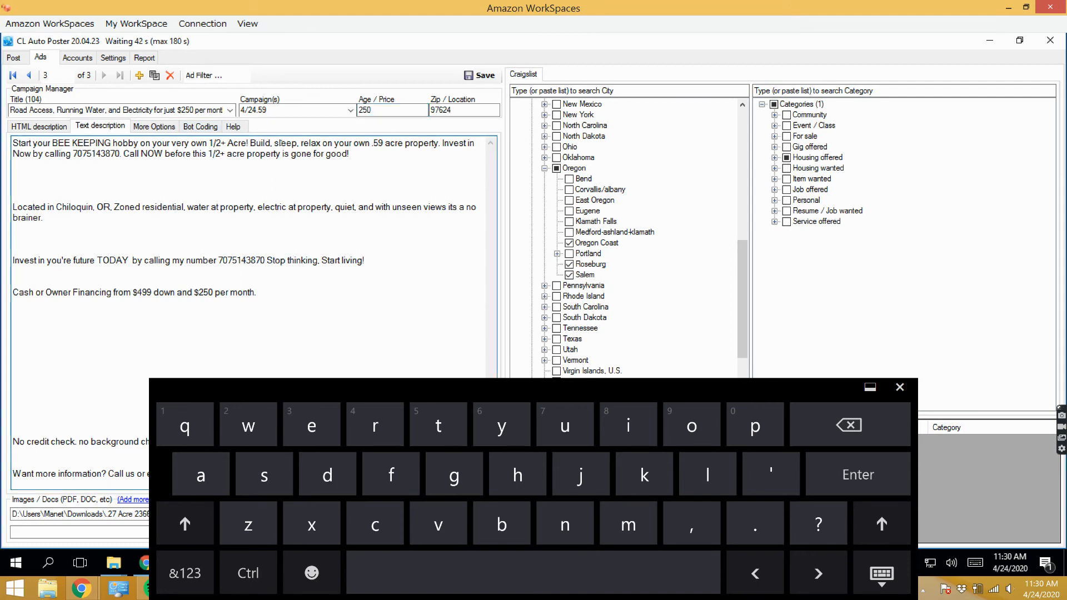
text(for just )
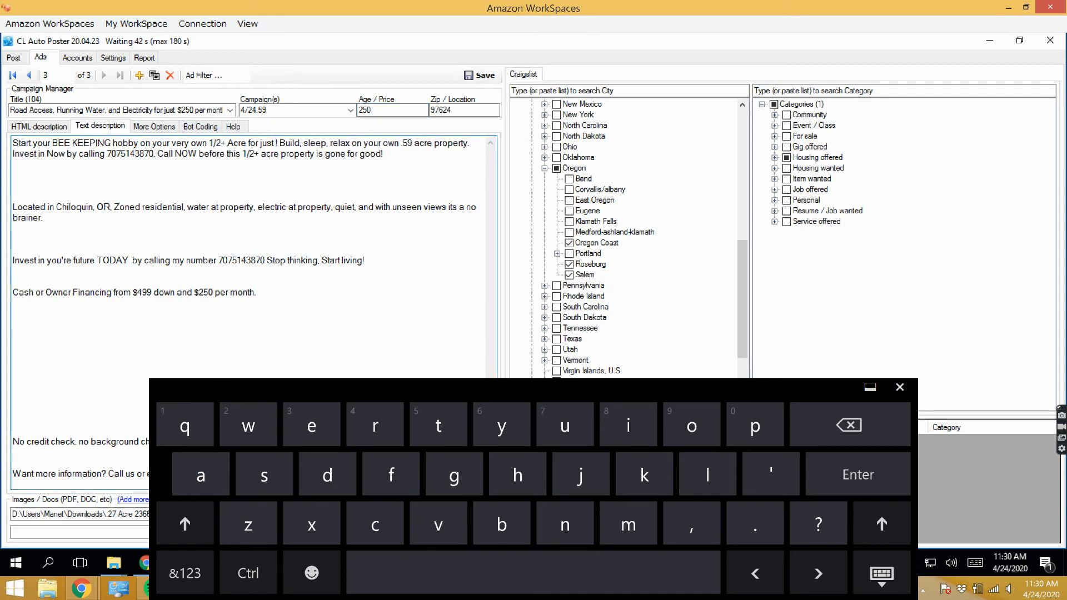
text(250)
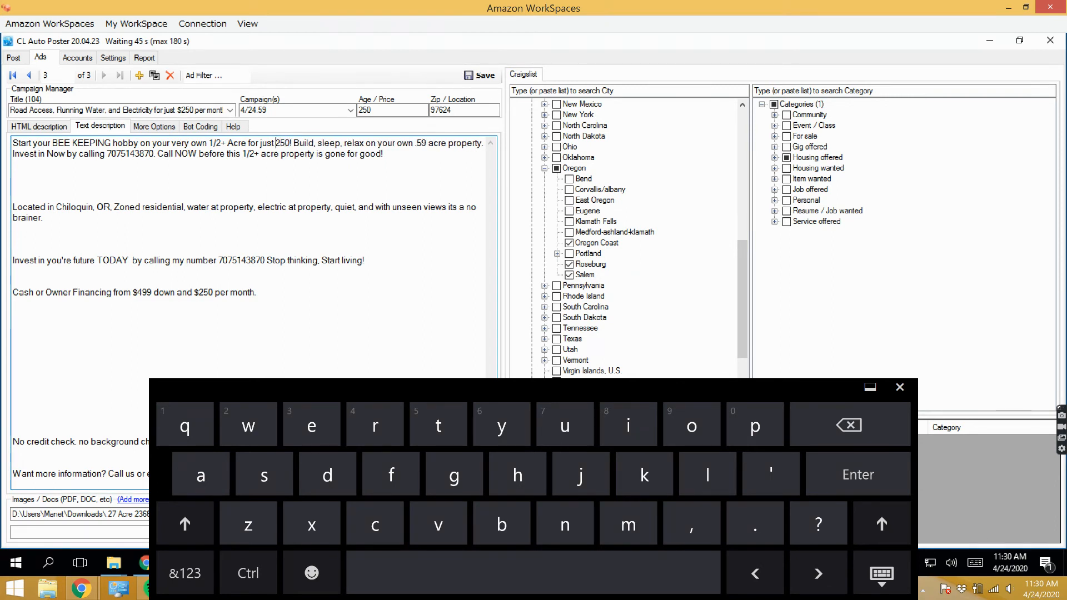
text($)
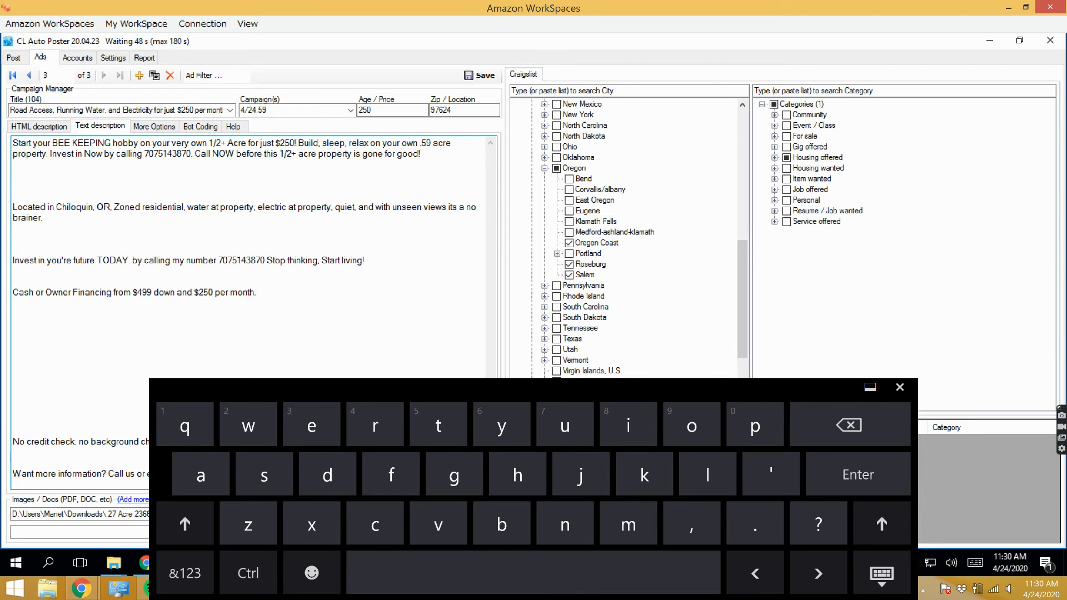
text(/)
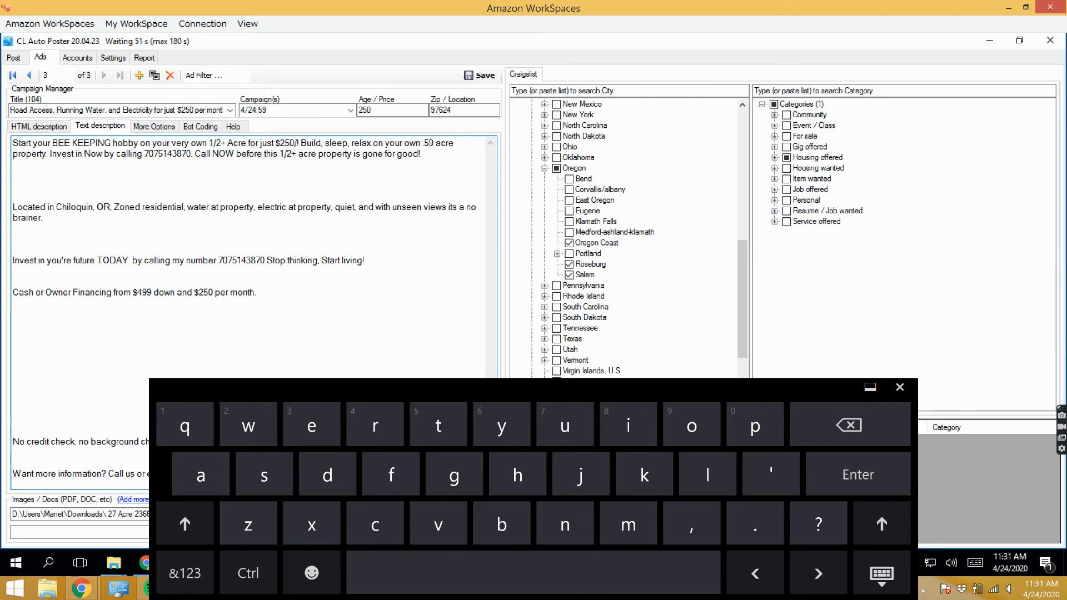
text(moth)
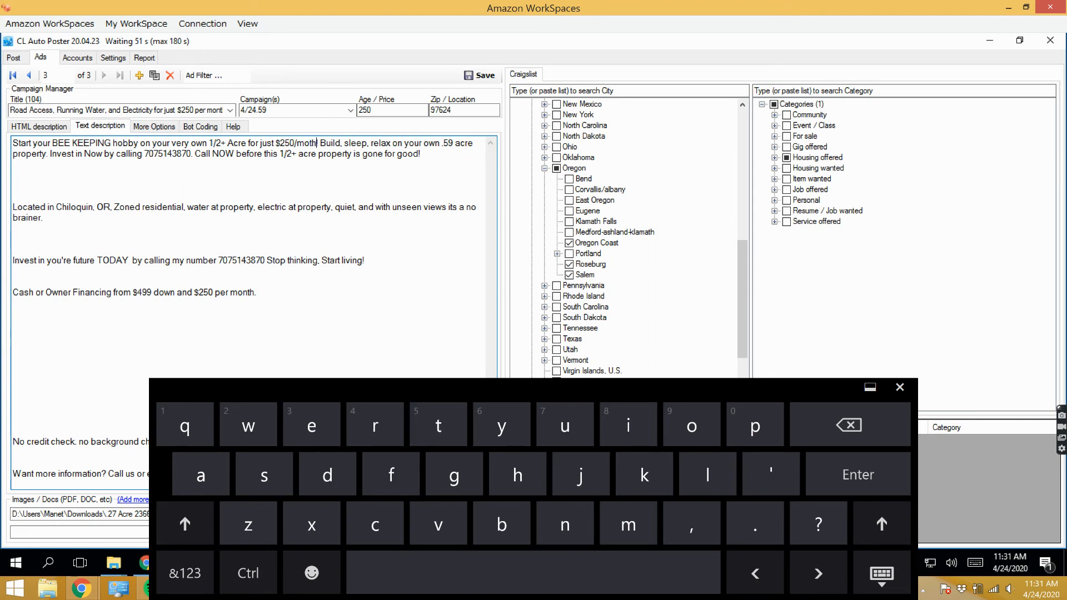
key(Left)
text(n)
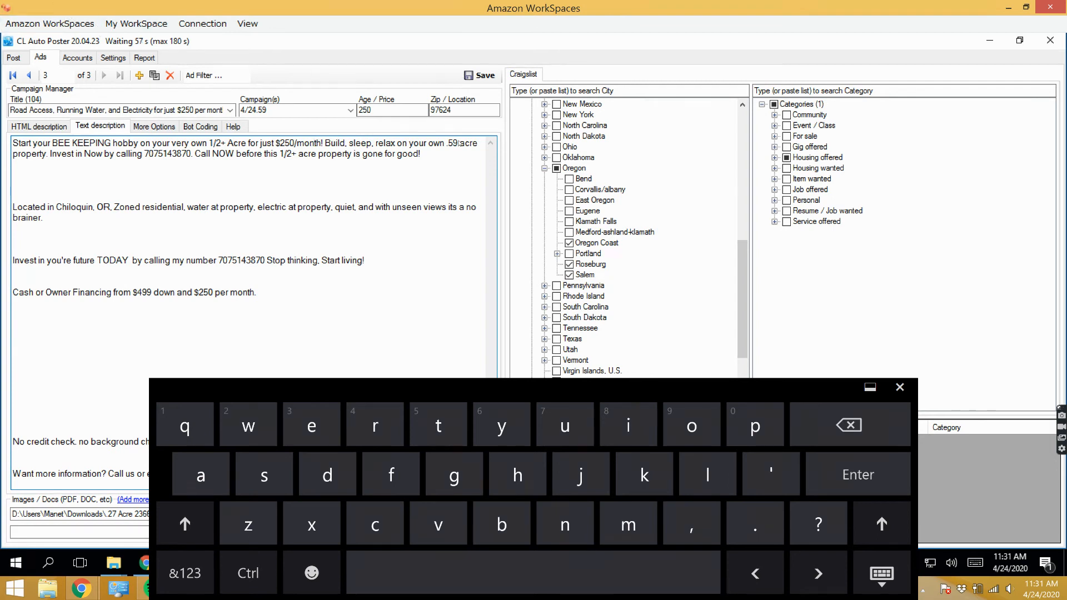
click(900, 387)
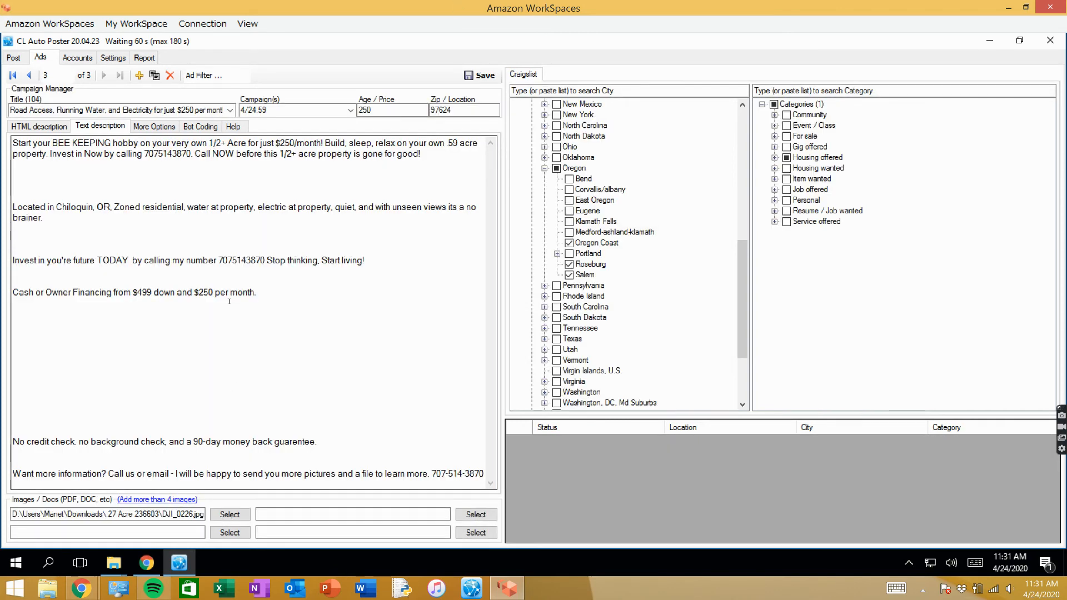
click(230, 514)
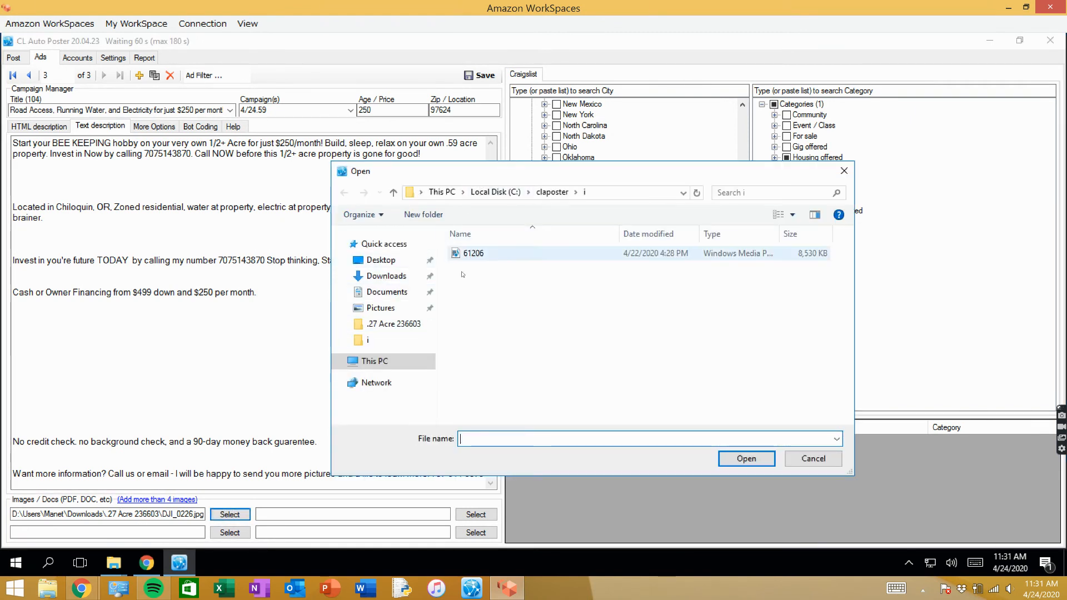
click(380, 261)
click(386, 277)
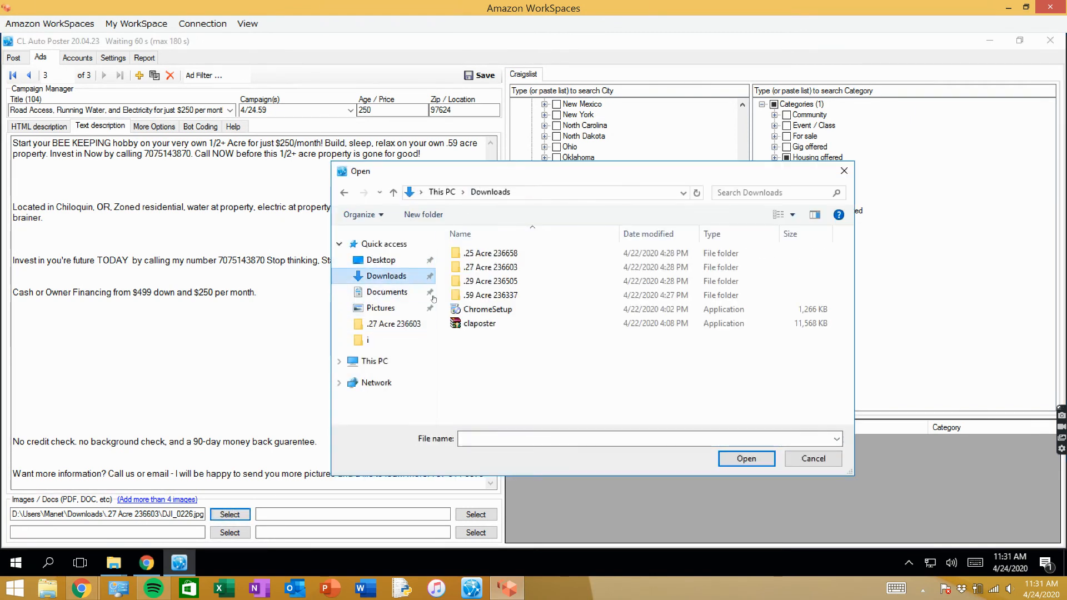
double_click(492, 295)
double_click(501, 281)
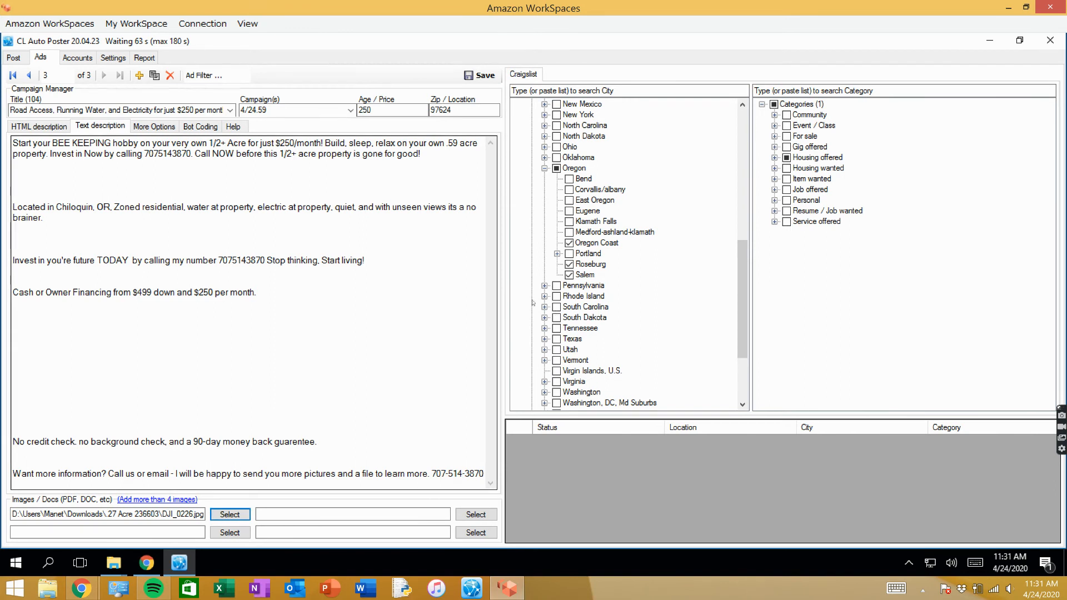
click(207, 320)
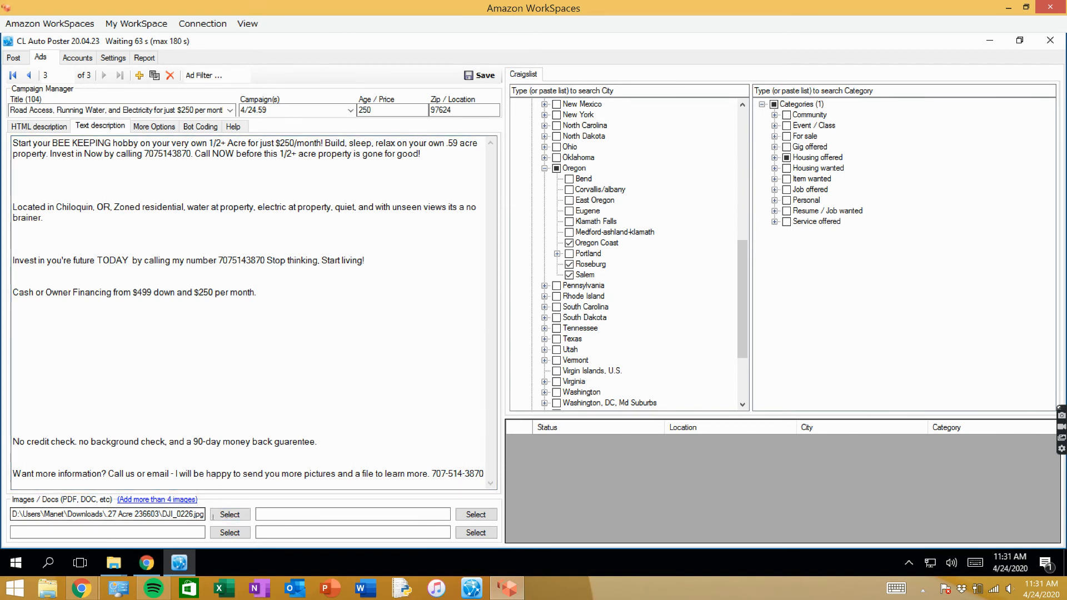
- Replace the ad's first image with DJI_0261 from the .59 Acre 236337 folder in Downloads, and save the ad
click(229, 515)
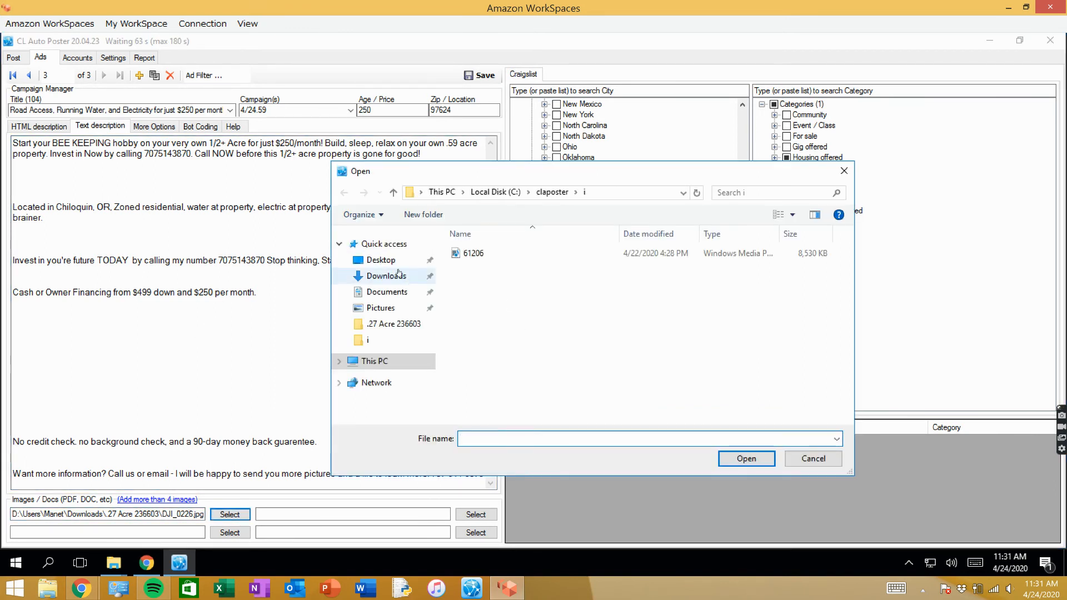
click(402, 276)
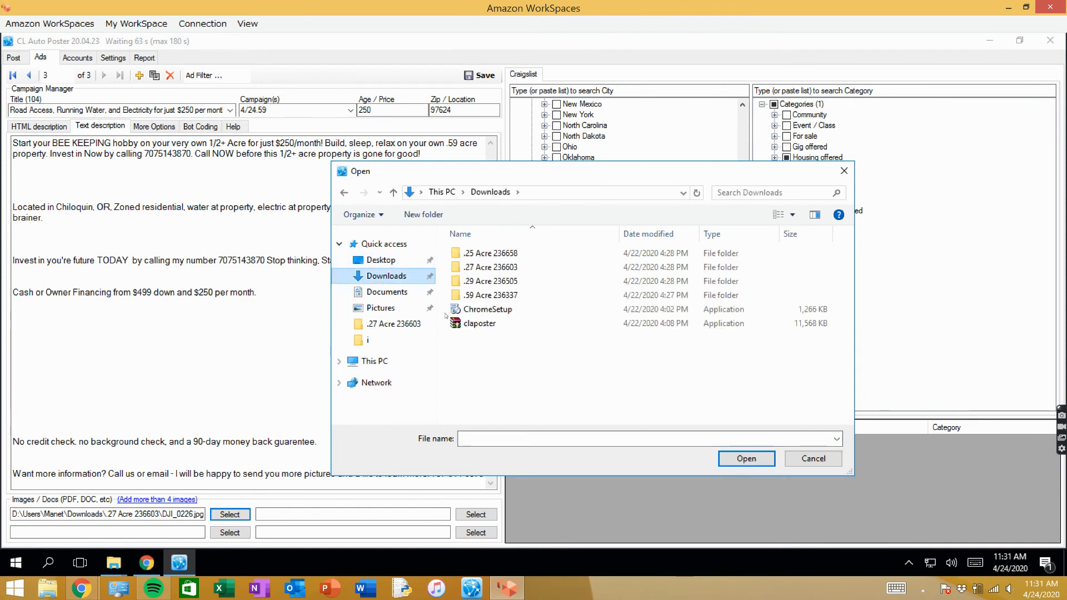
double_click(498, 295)
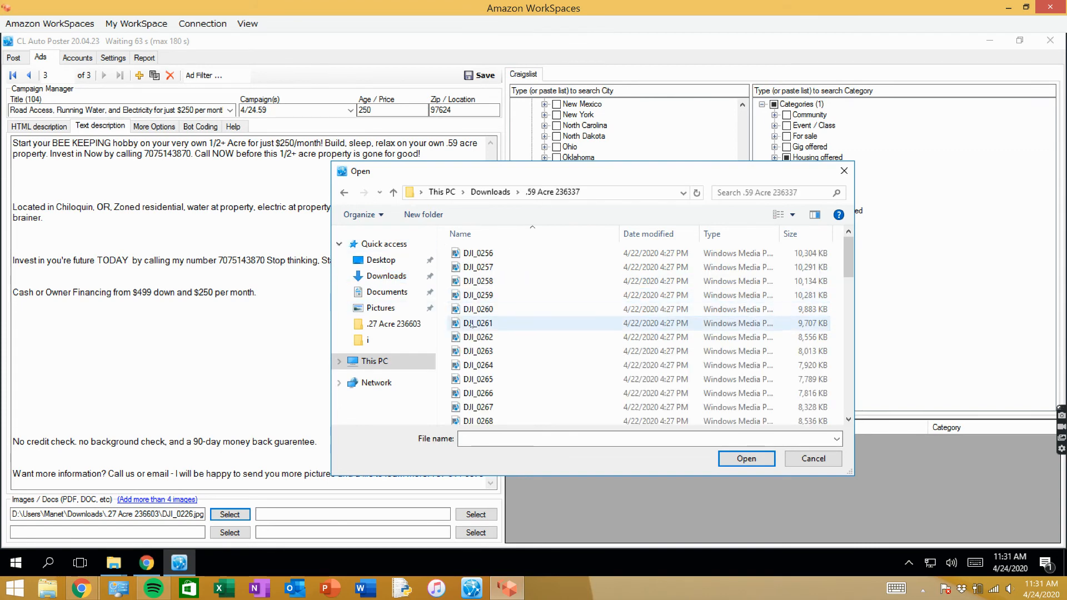
click(484, 323)
click(747, 459)
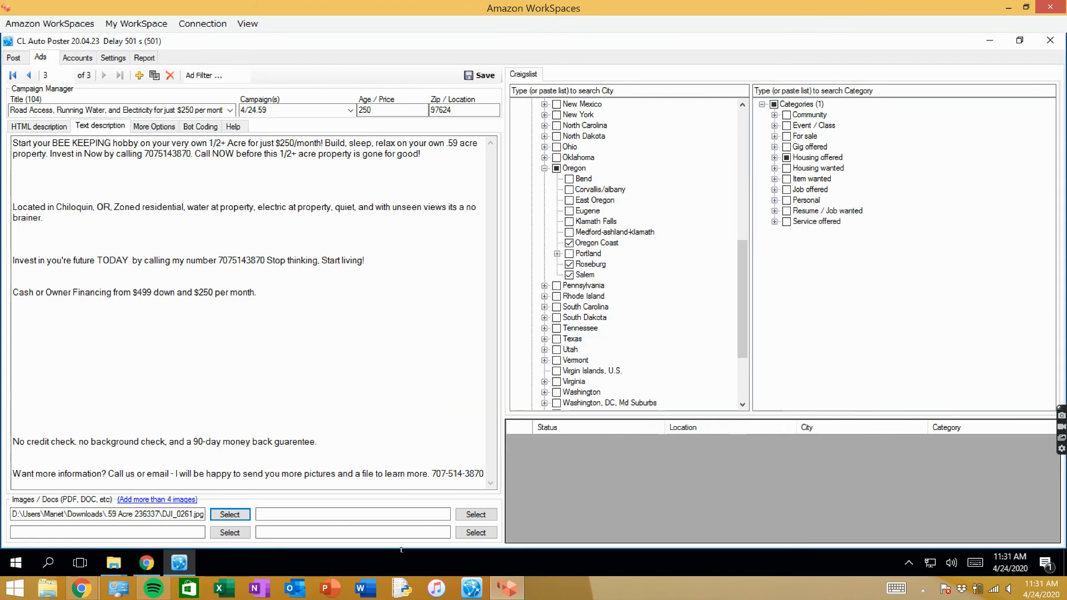
click(482, 75)
- Select campaign 4/24.59 in the list of ad campaigns available for posting
click(15, 57)
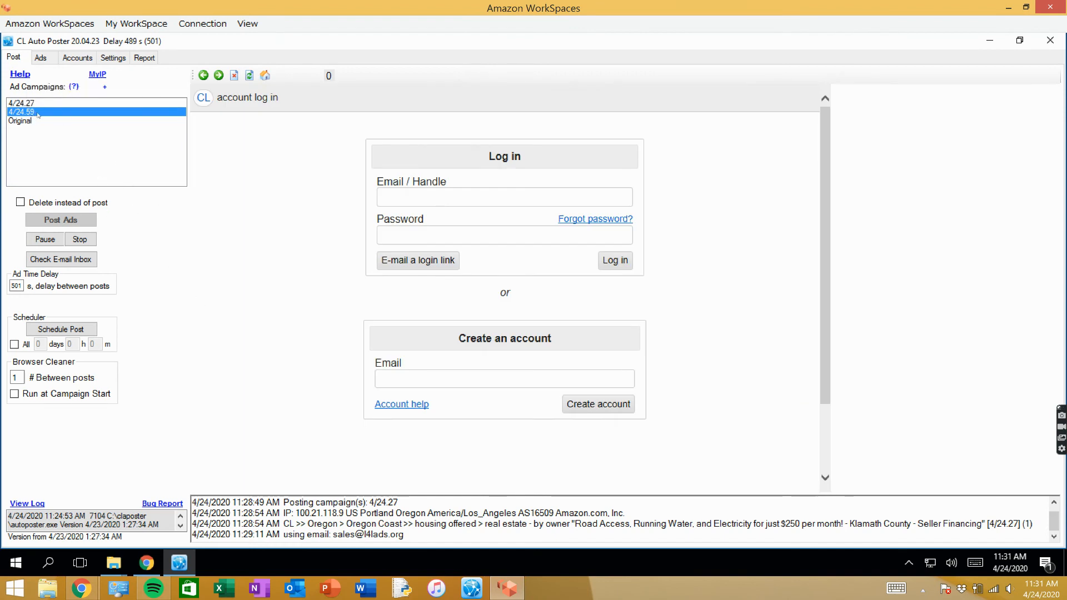
click(22, 103)
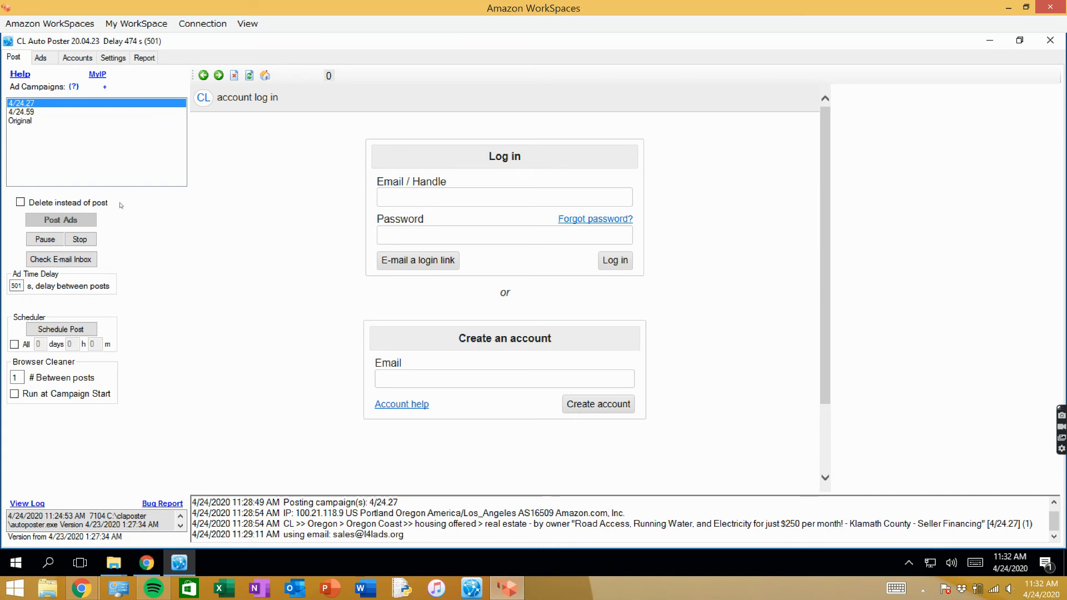
click(28, 113)
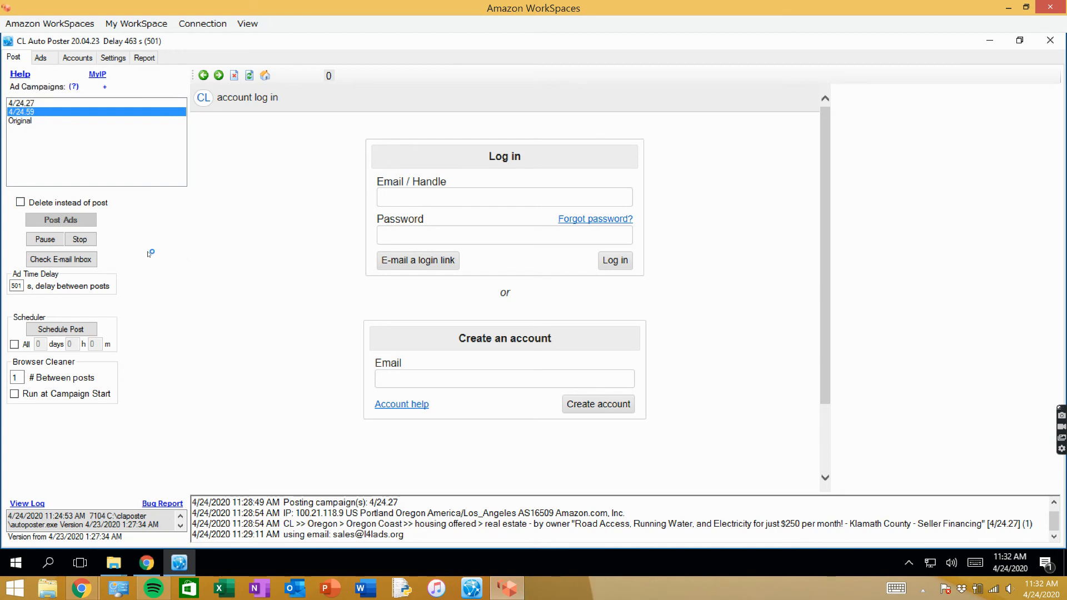
click(168, 226)
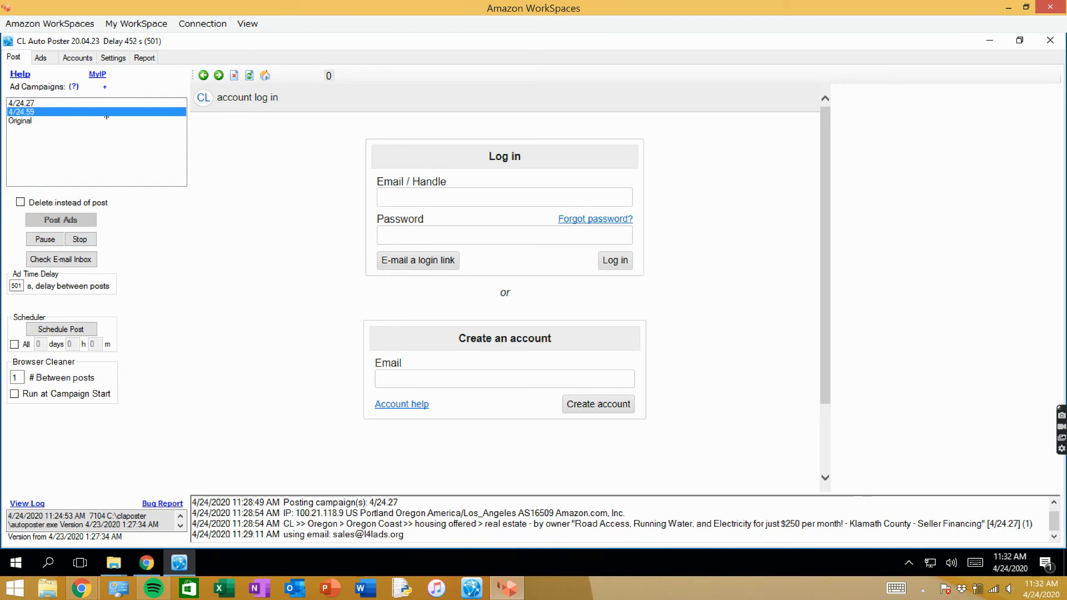
click(79, 58)
click(41, 58)
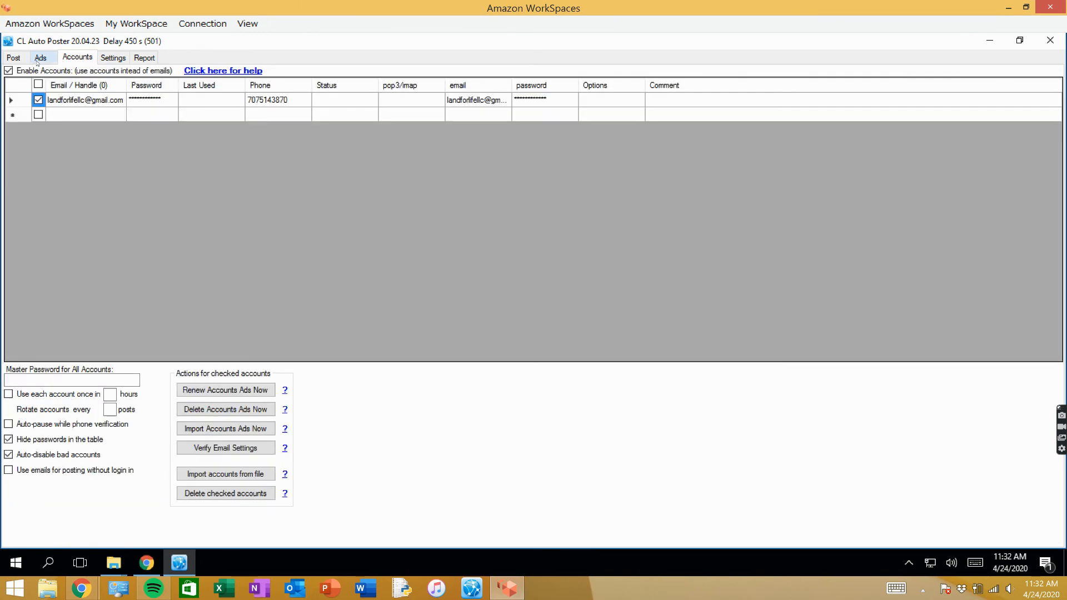
click(17, 59)
click(68, 59)
click(40, 58)
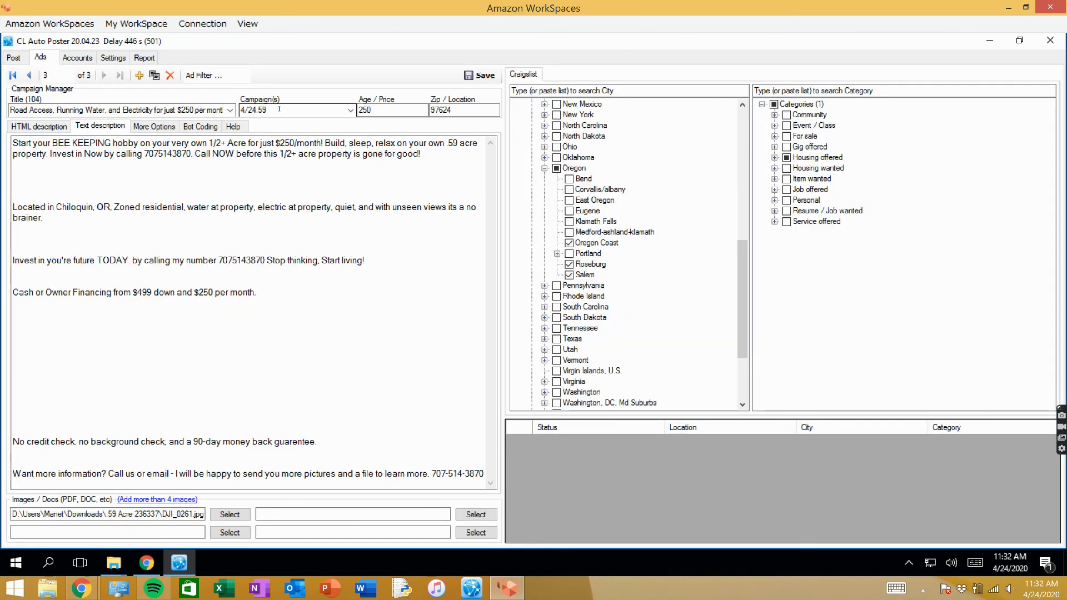
click(13, 58)
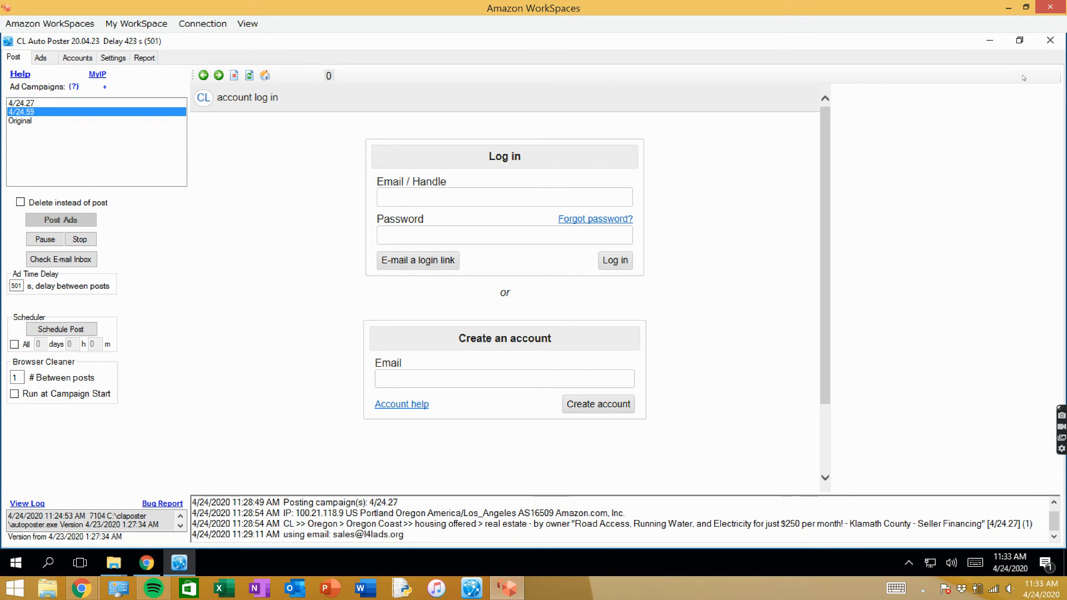
- Minimize the ad poster and quit the Amazon WorkSpaces client
click(990, 41)
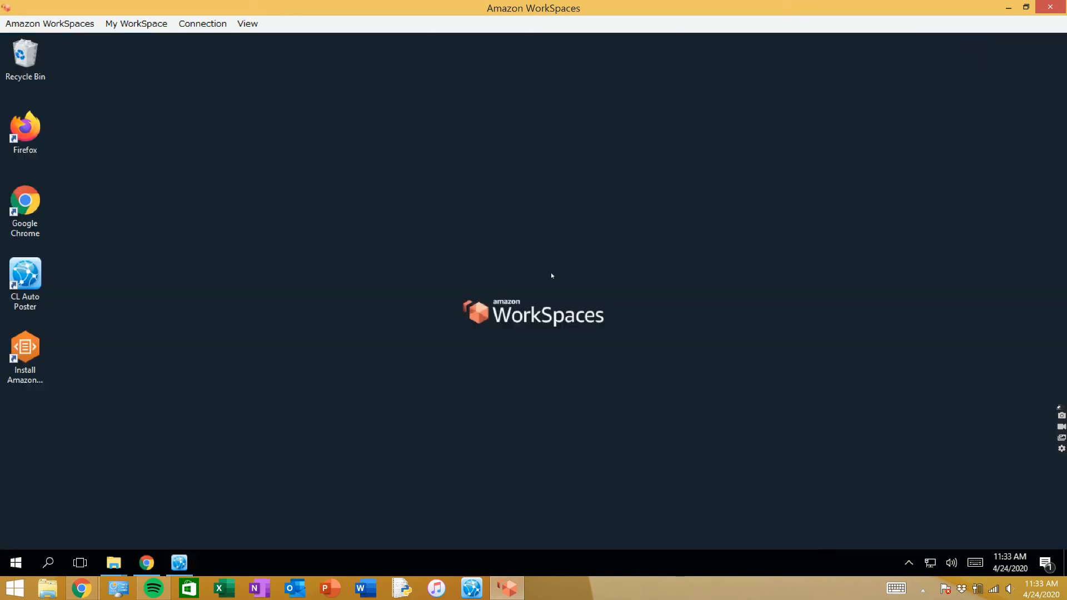
click(210, 23)
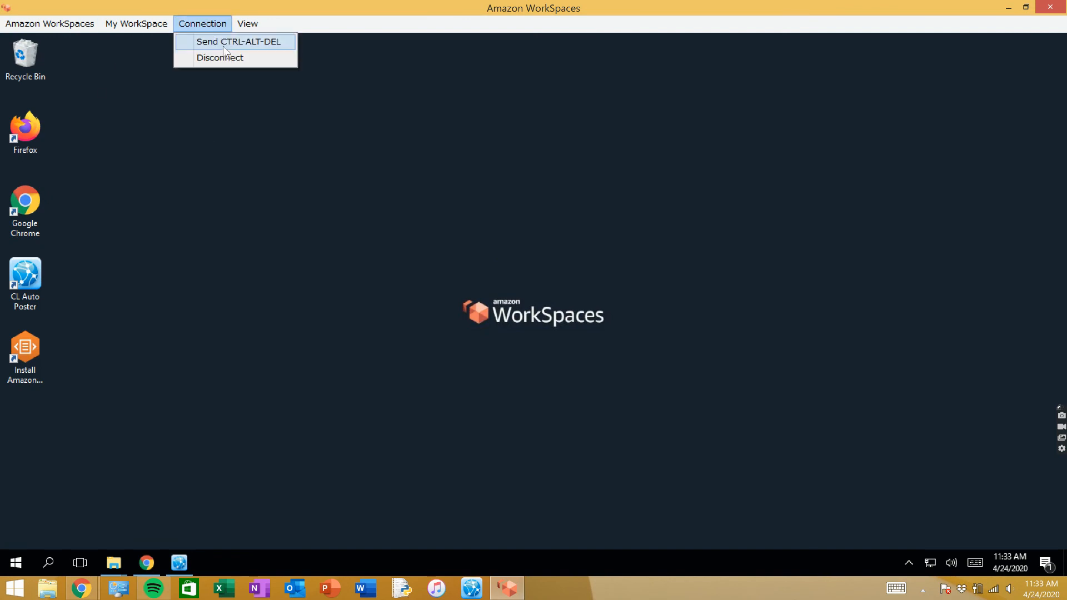
mouse_move(142, 27)
mouse_move(68, 17)
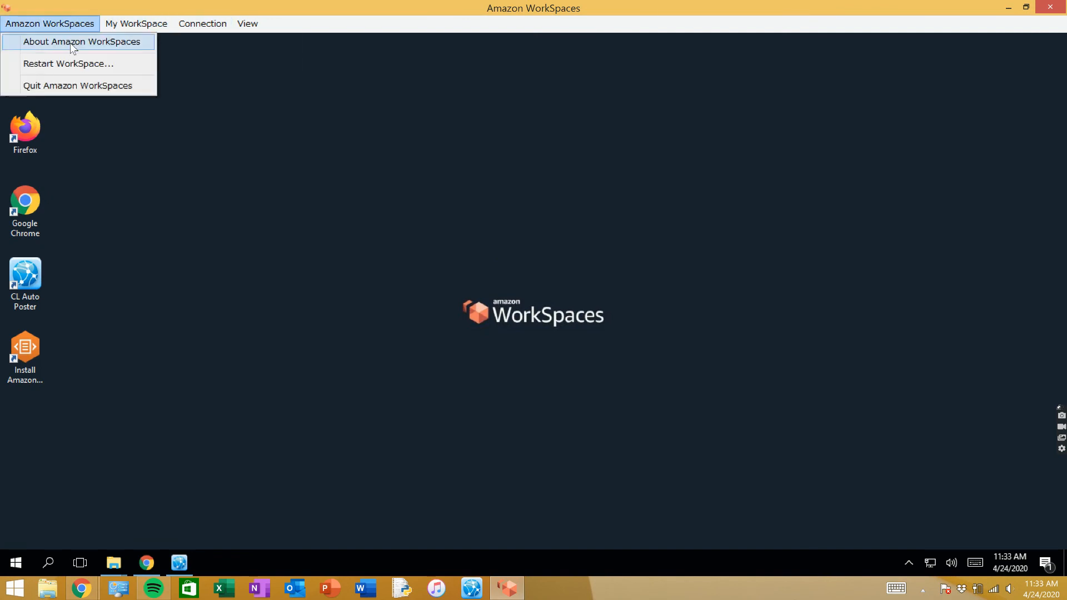
click(66, 86)
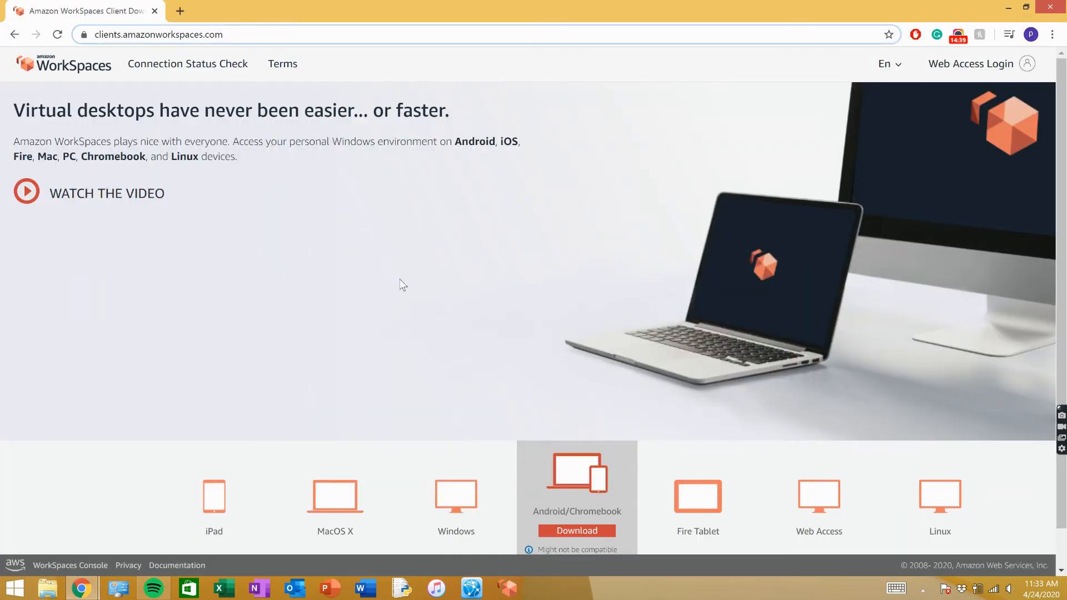
click(445, 191)
drag(262, 155, 13, 143)
click(303, 169)
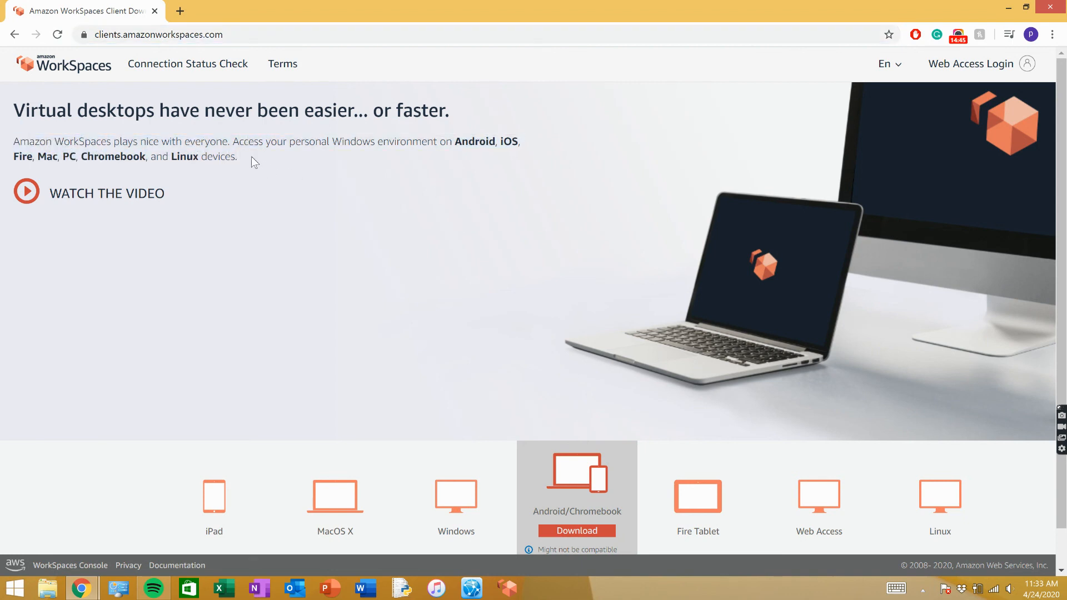
drag(250, 160, 19, 145)
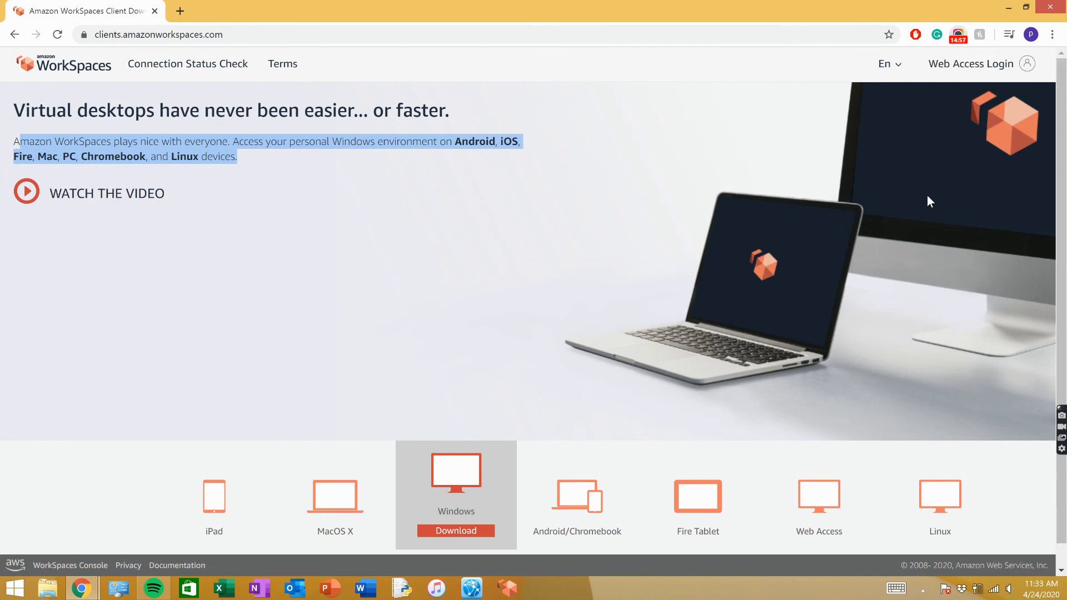
click(959, 37)
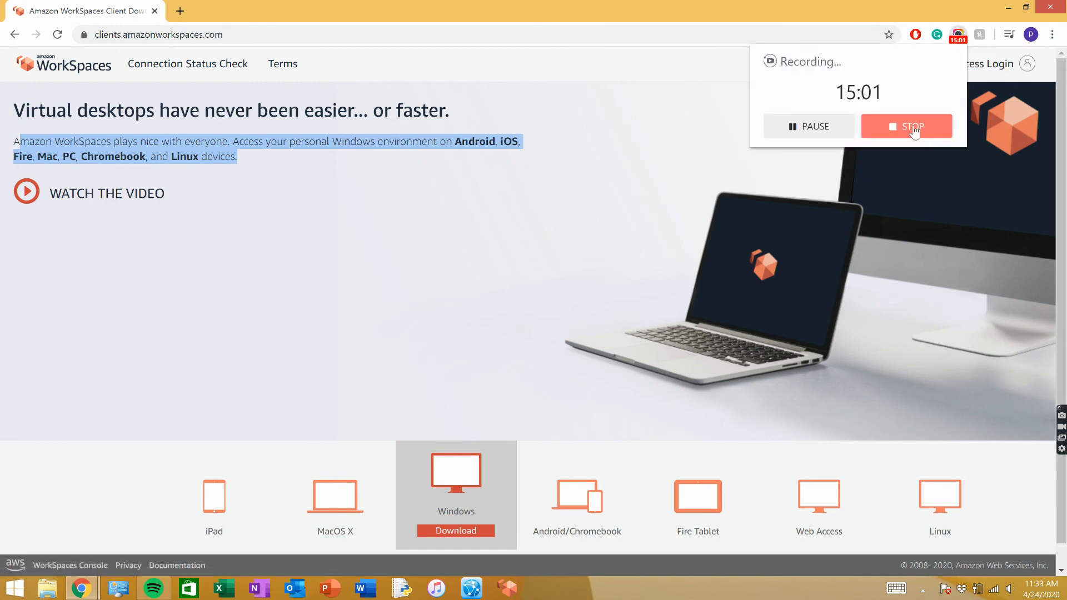